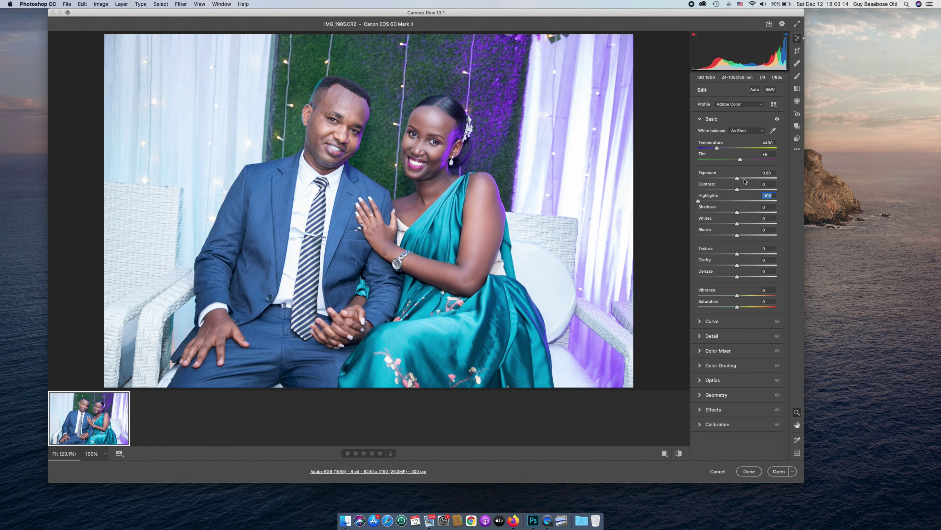
Step: Set the photo's Exposure to -0.15, Temperature to 5050 and Dehaze to +7, and compare the result with the default settings
left_click_drag(738, 180, 737, 179)
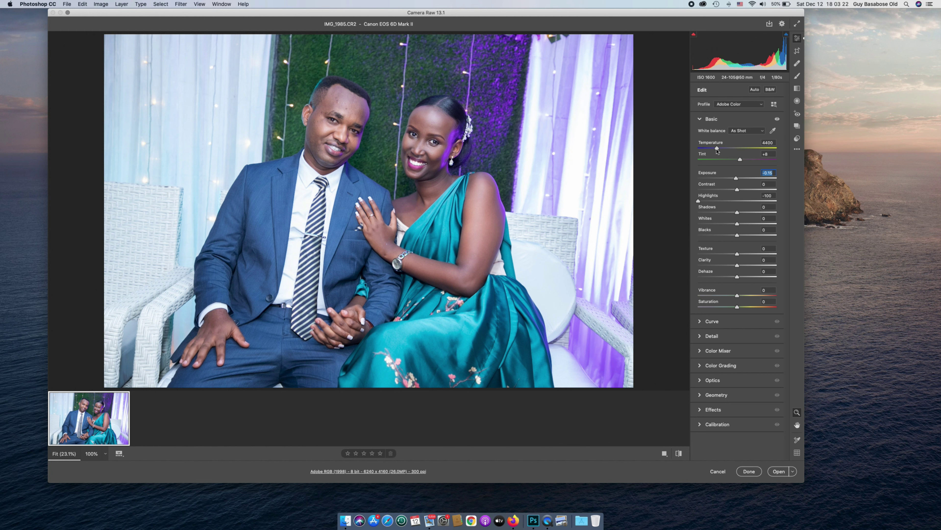
left_click_drag(718, 151, 723, 150)
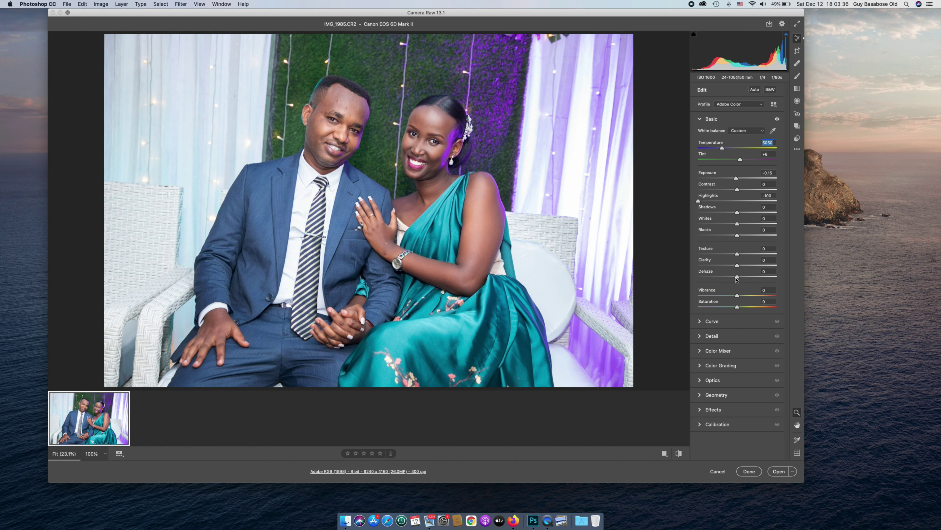
left_click_drag(737, 277, 739, 277)
left_click(678, 453)
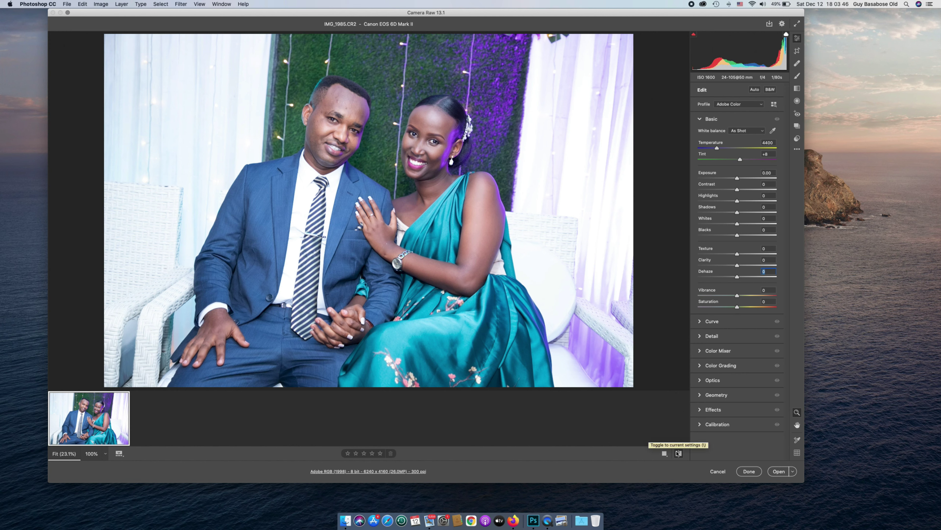
left_click(678, 453)
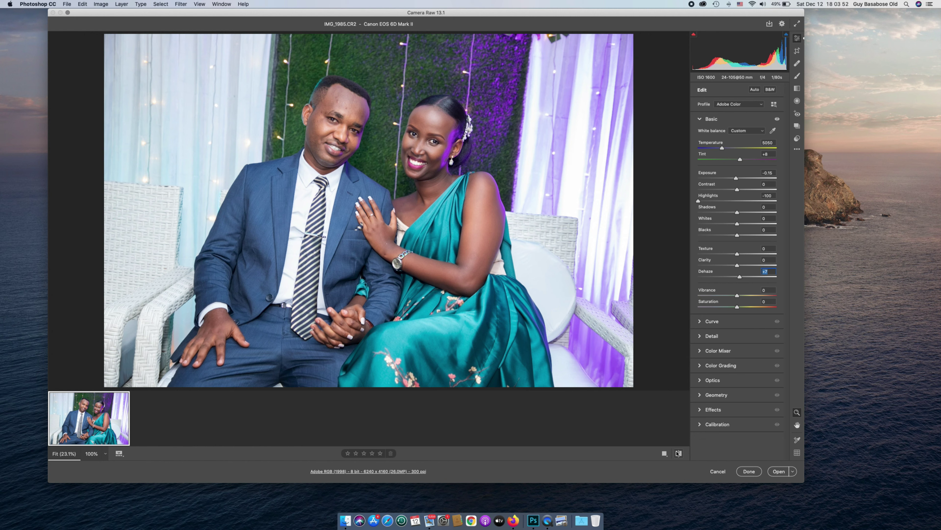
left_click(678, 453)
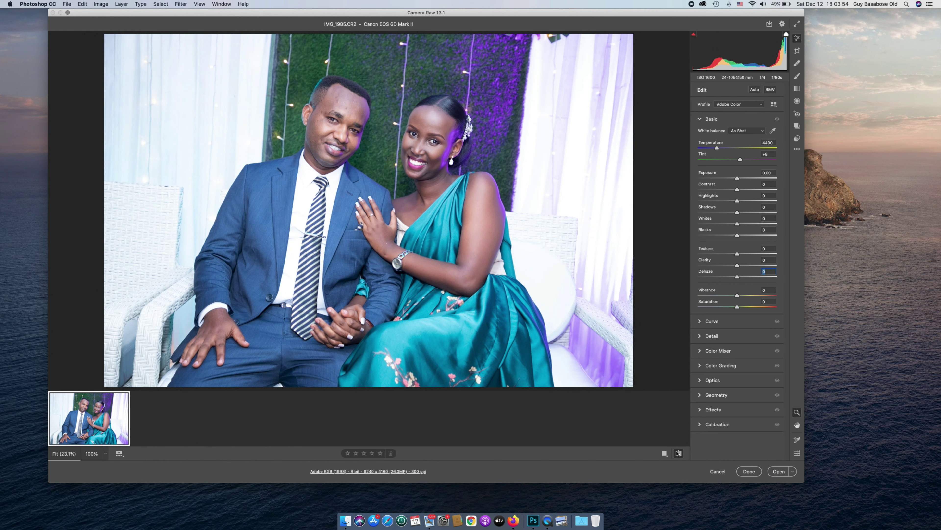
left_click(678, 453)
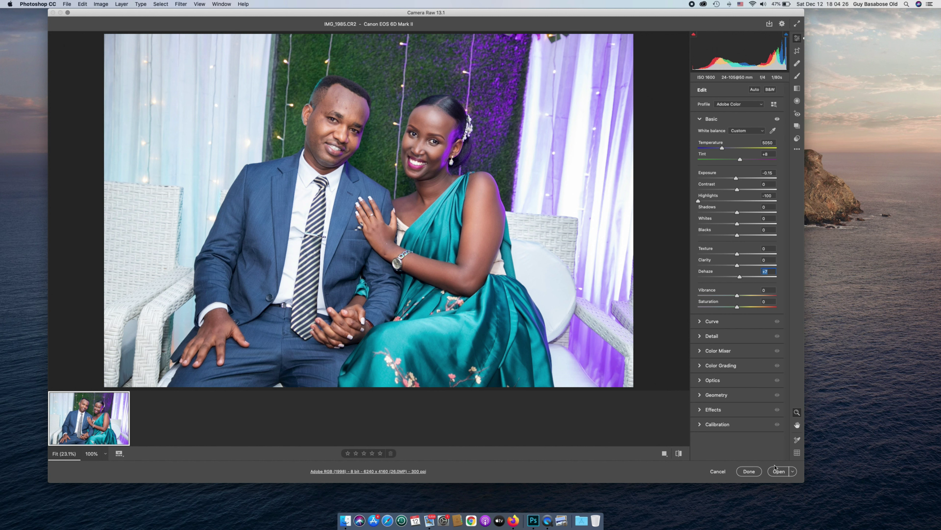
Step: Open the adjusted raw photo in Photoshop, collapse the document properties, and enlarge the workspace window
left_click(777, 471)
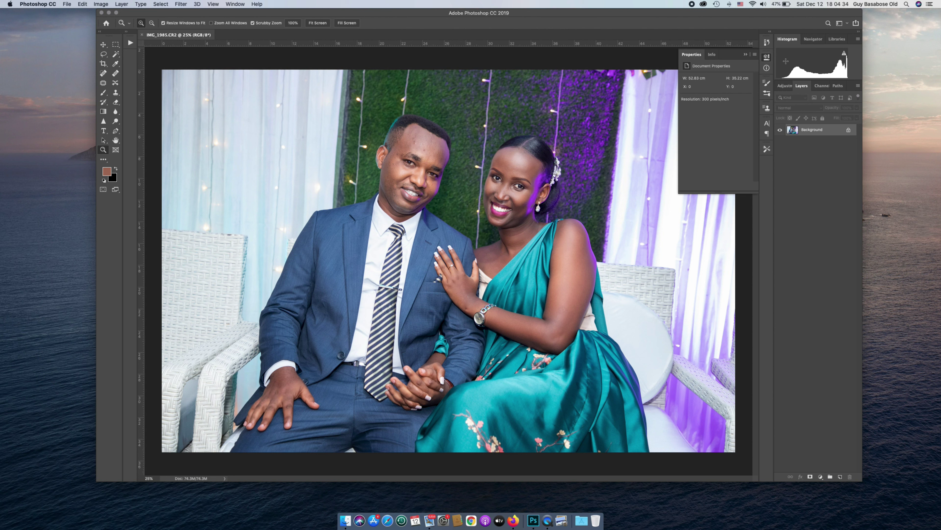
left_click(746, 54)
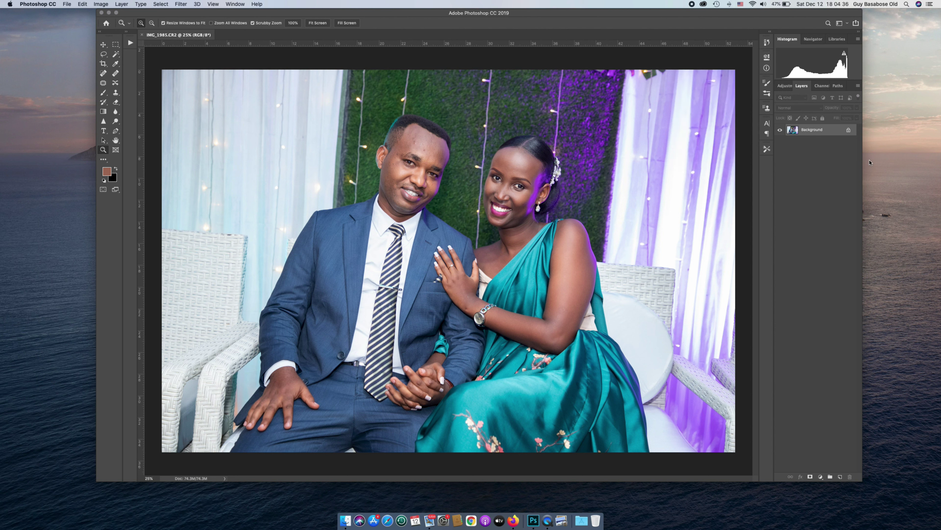
left_click_drag(577, 18, 525, 19)
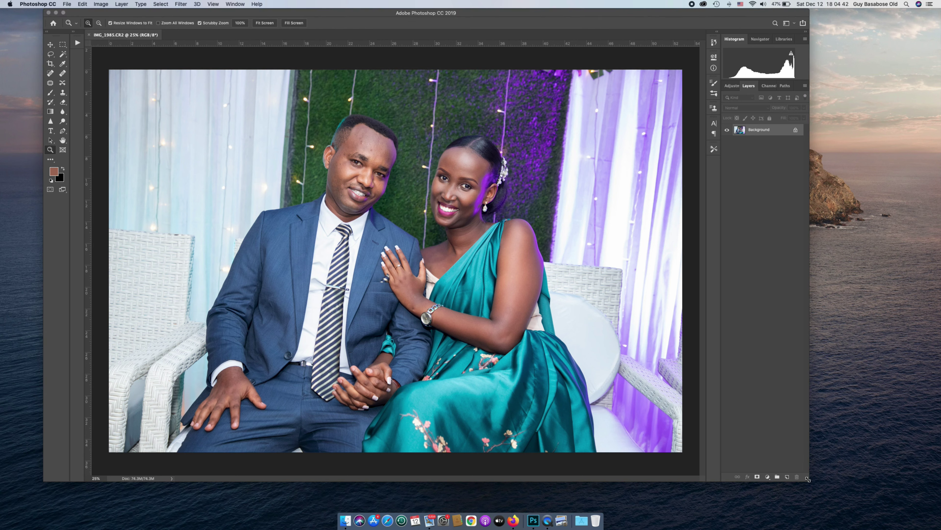
left_click_drag(808, 477, 906, 506)
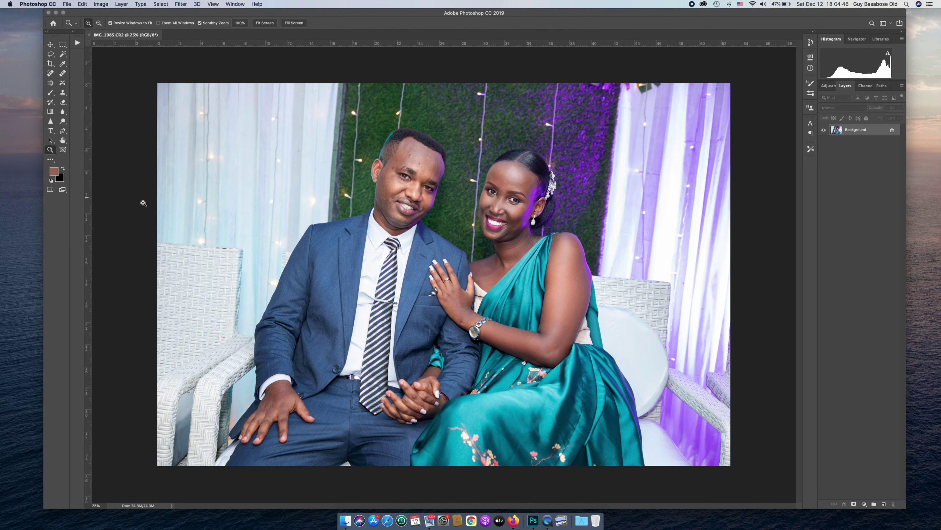
Step: Examine the couple's faces, hands and clothing up close for areas that need retouching
left_click_drag(389, 178, 437, 214)
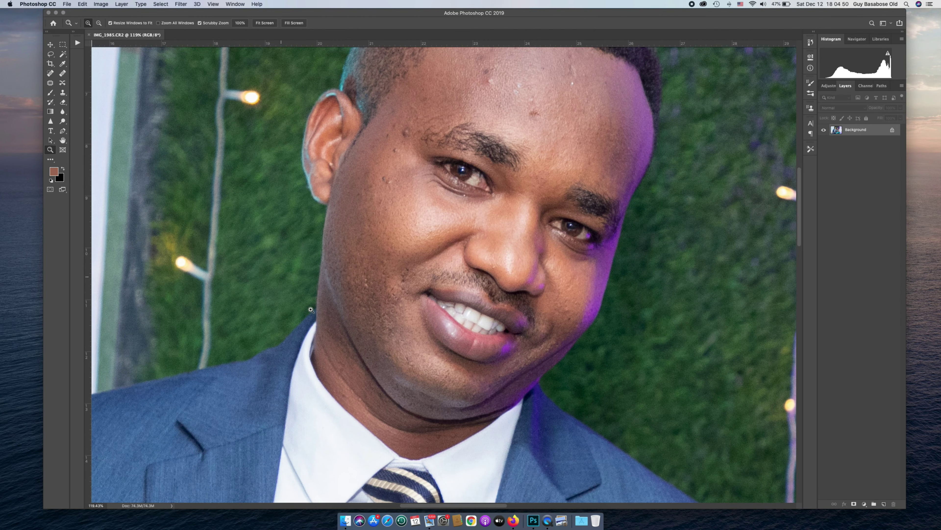
left_click_drag(493, 223, 237, 252)
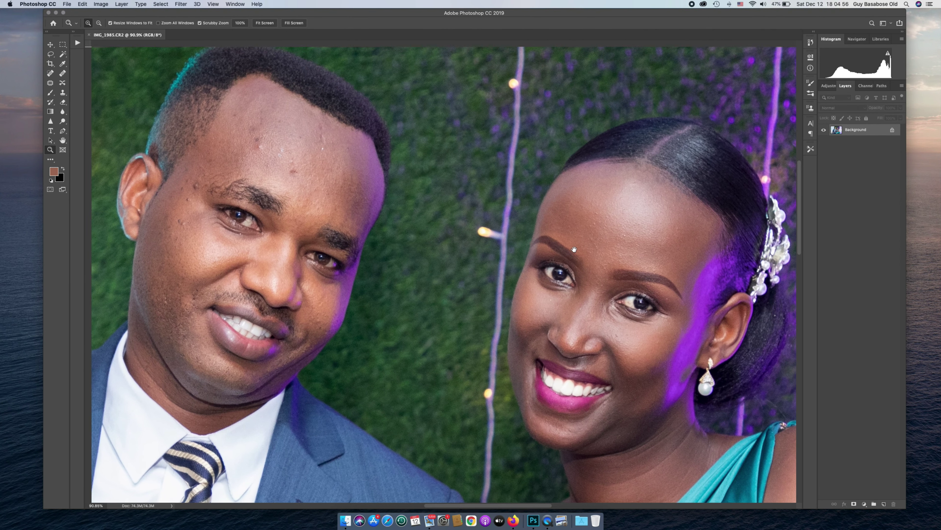
scroll(497, 209, "down", 8)
scroll(497, 210, "right", 4)
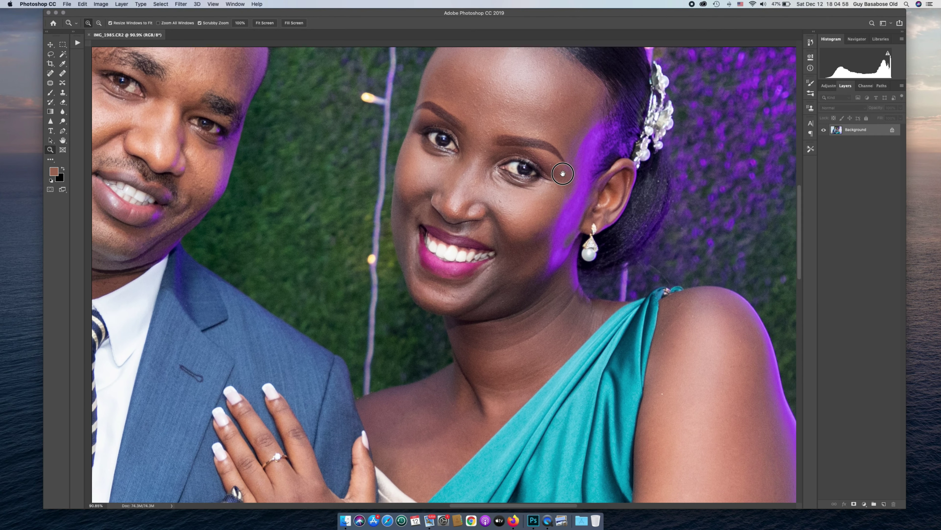
scroll(544, 254, "down", 10)
scroll(519, 253, "left", 3)
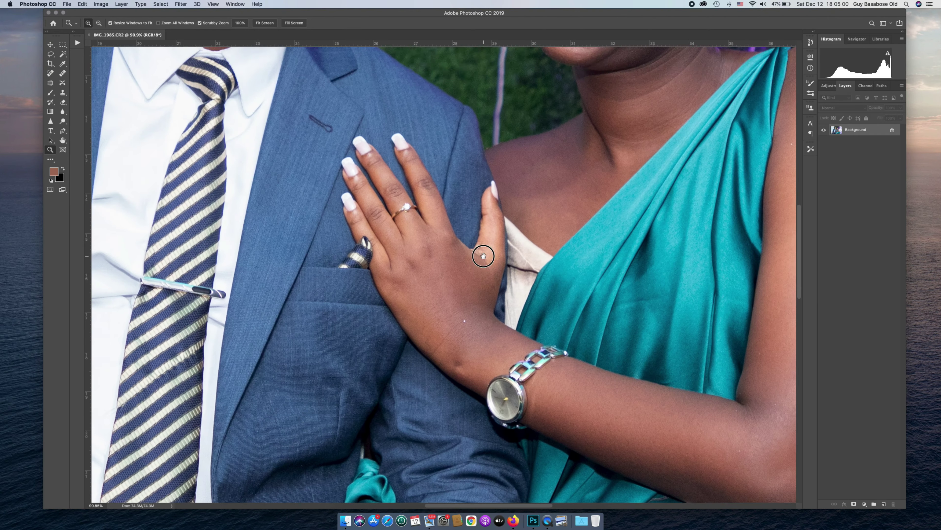
scroll(485, 250, "down", 2)
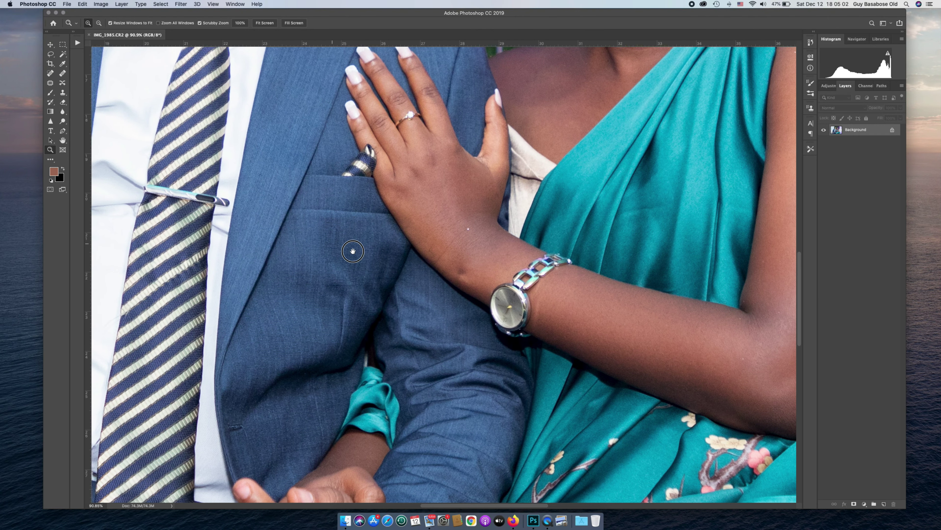
scroll(450, 280, "left", 8)
scroll(450, 280, "up", 2)
key("super+r")
scroll(321, 186, "up", 12)
scroll(321, 185, "left", 5)
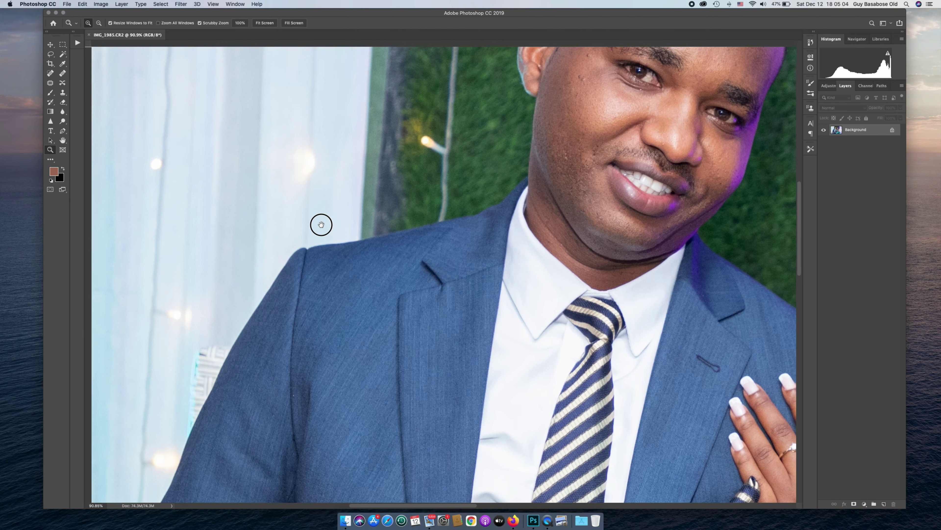
scroll(499, 218, "right", 10)
scroll(499, 218, "up", 5)
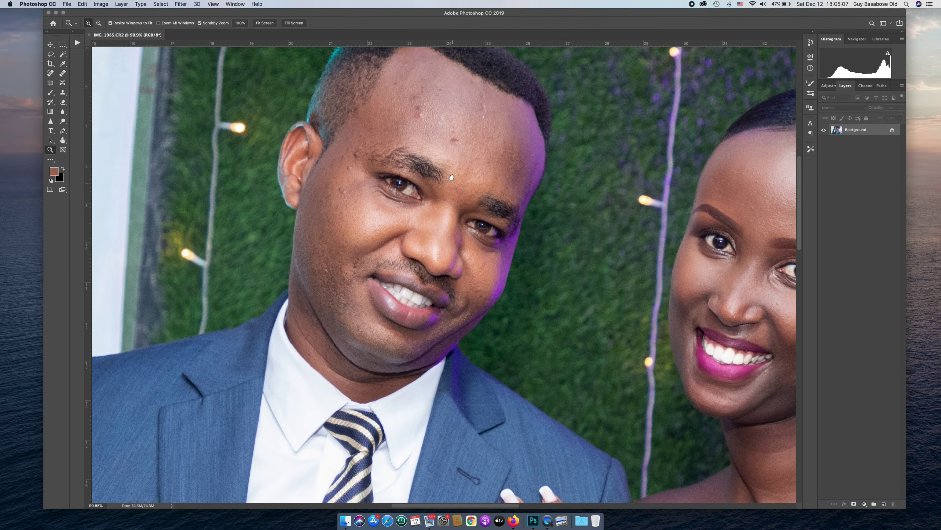
key("super+r")
left_click_drag(451, 177, 331, 177)
key("super+r")
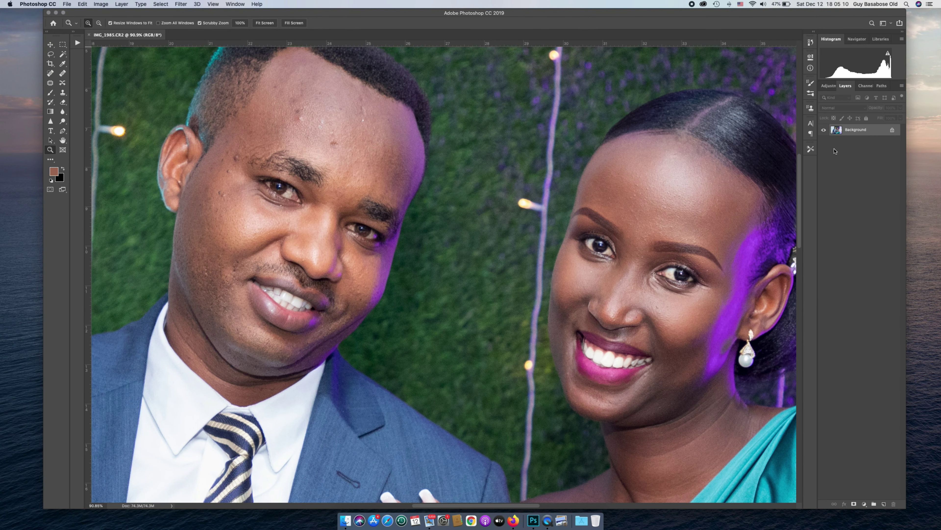
Step: Duplicate the background layer and patch the dark spot in the middle of the man's forehead with clean skin
key("super+j")
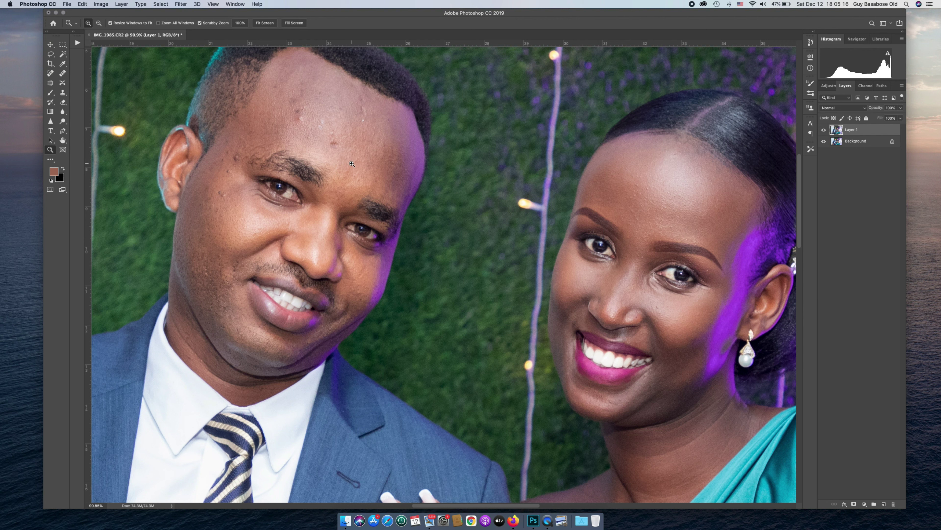
left_click_drag(336, 147, 355, 149)
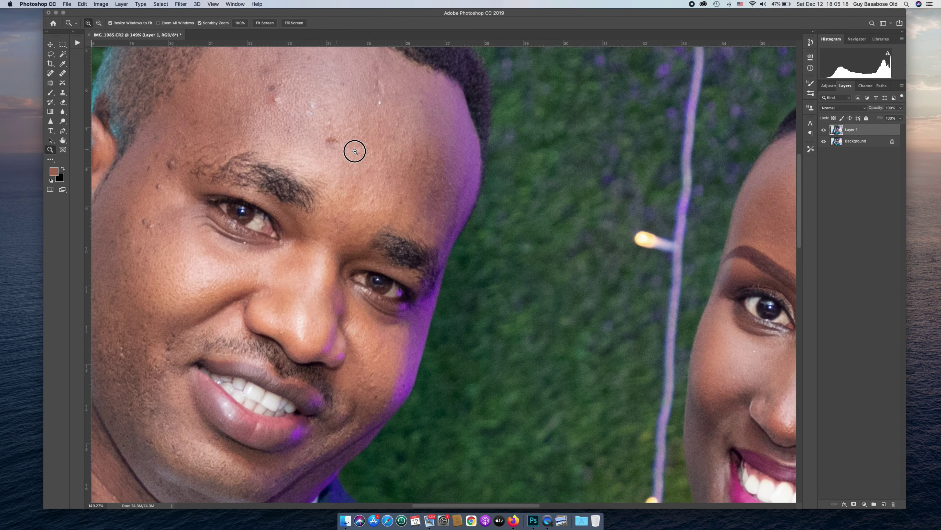
left_click(50, 83)
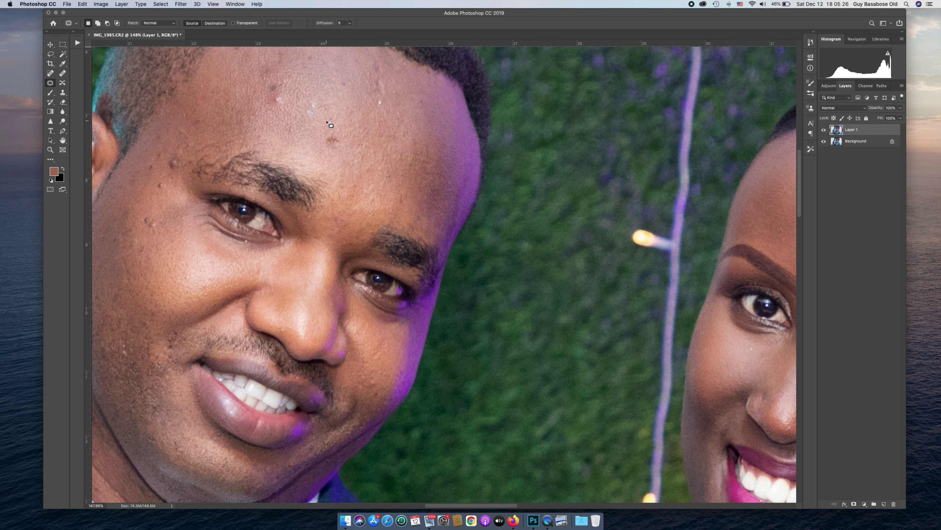
mouse_move(334, 117)
left_mouse_down()
mouse_move(326, 118)
mouse_move(326, 154)
mouse_move(346, 150)
mouse_move(334, 116)
mouse_move(334, 136)
mouse_move(353, 136)
left_mouse_up()
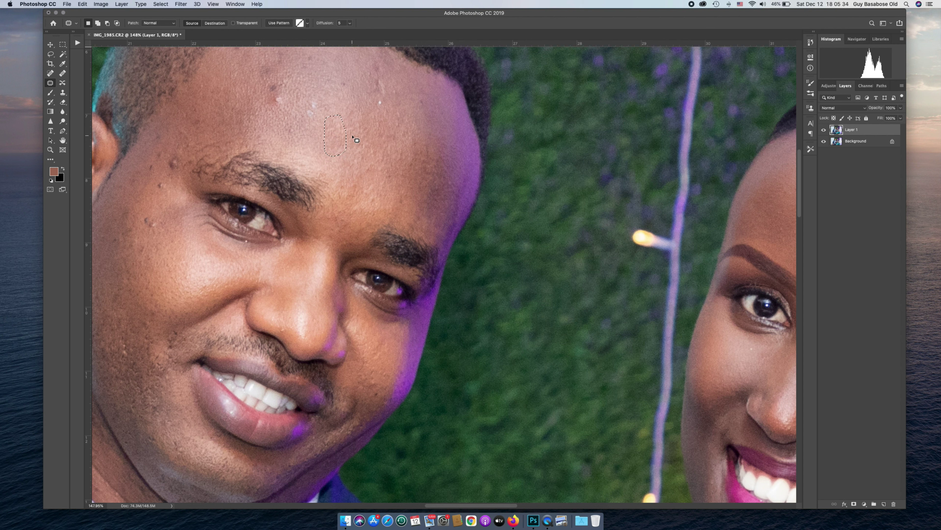
left_click(369, 156)
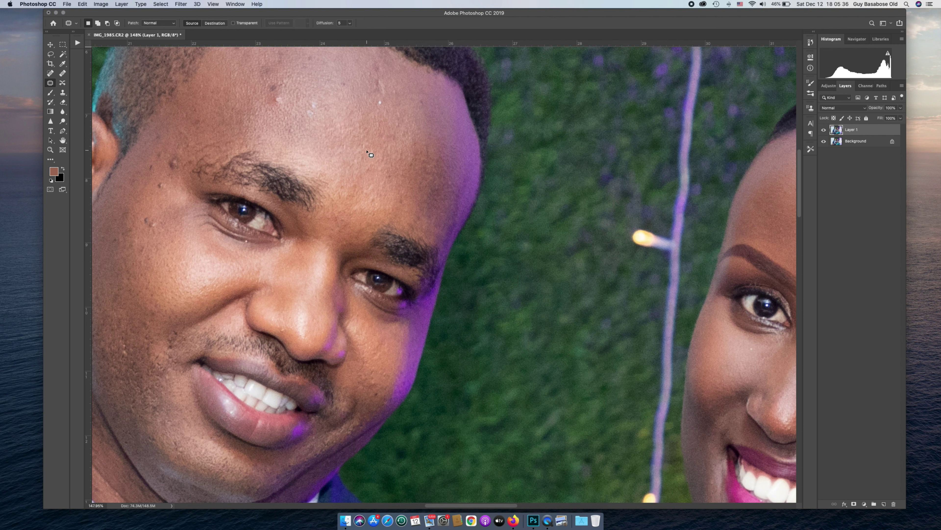
left_click(824, 130)
left_click(823, 130)
Step: Spot-heal the blemishes and shiny specks across the man's forehead using a smaller Spot Healing Brush
left_click(50, 72)
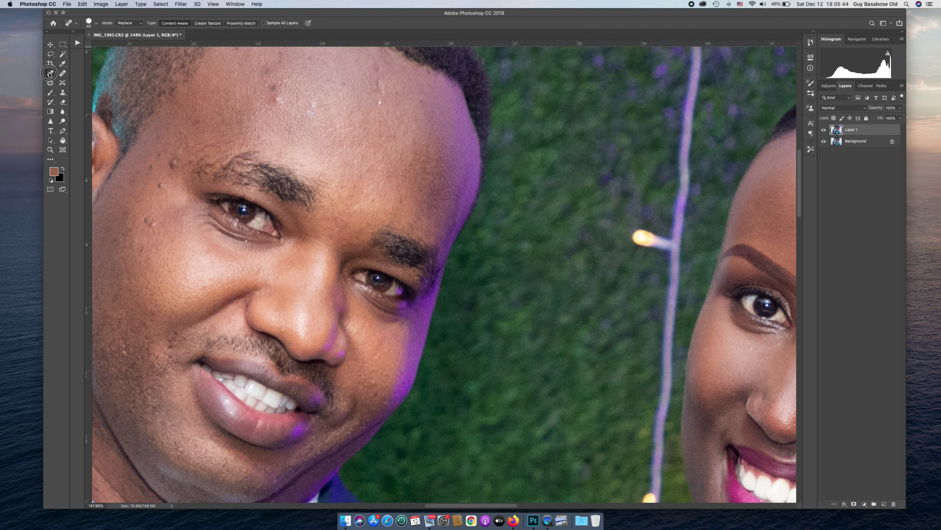
key("bracketleft")
key("bracketleft")
left_click(277, 100)
left_click(277, 99)
left_click(310, 114)
left_click(313, 105)
left_click(327, 108)
left_click(381, 103)
left_click(378, 83)
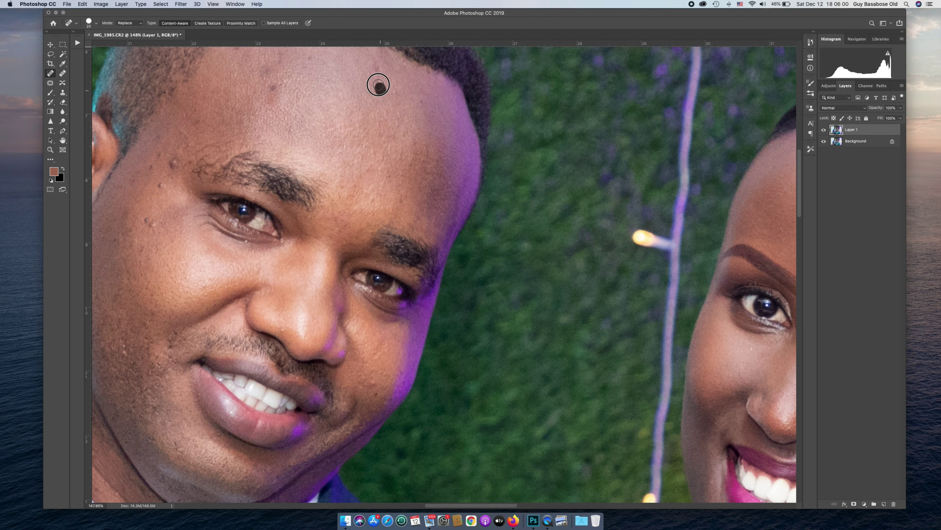
scroll(377, 81, "up", 1)
left_click(377, 82)
left_click(370, 85)
left_click(421, 112)
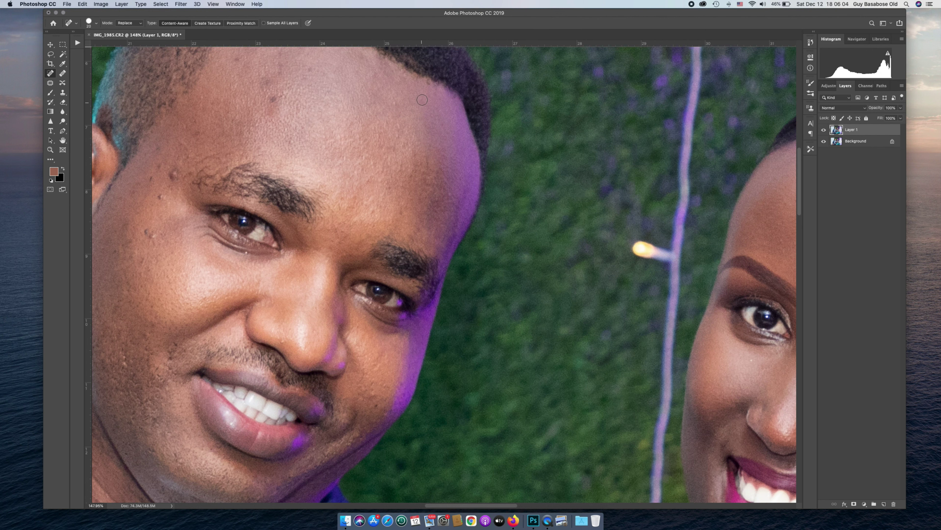
left_click(451, 96)
Step: Spot-heal the remaining marks on the man's upper forehead just below the hairline
left_click_drag(284, 73, 283, 57)
scroll(282, 59, "up", 4)
left_click(283, 128)
left_click(239, 138)
left_click(265, 162)
left_click(270, 160)
left_click(265, 169)
left_click(262, 160)
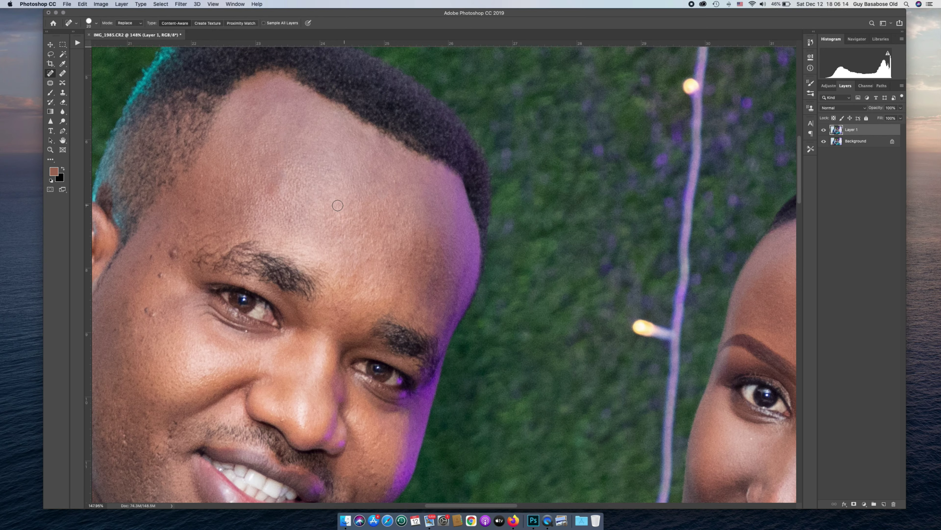
Step: Spot-heal the marks on the side of the man's forehead near the temple, and compare the result with the original layer
scroll(338, 205, "down", 4)
left_click(202, 172)
left_click(218, 153)
left_click(225, 133)
left_click(224, 122)
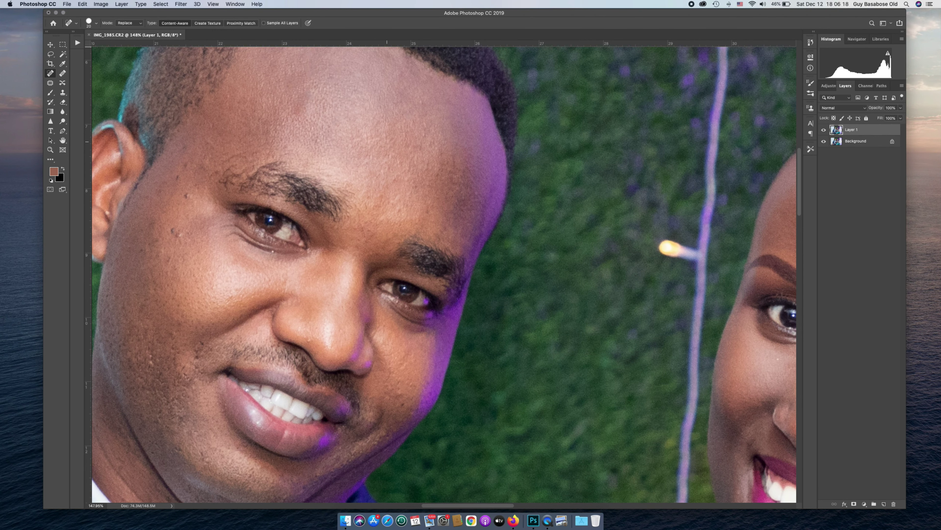
left_click(824, 131)
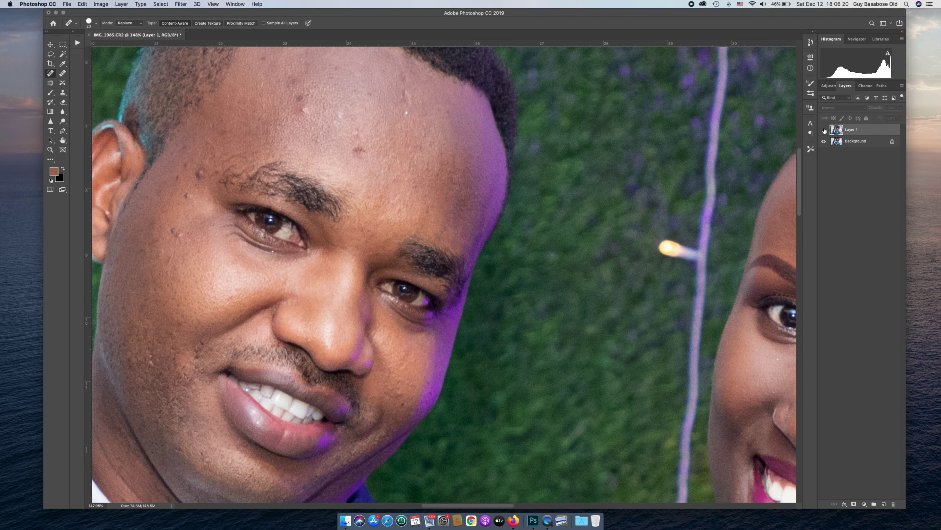
left_click(824, 130)
left_click(824, 130)
left_click(824, 131)
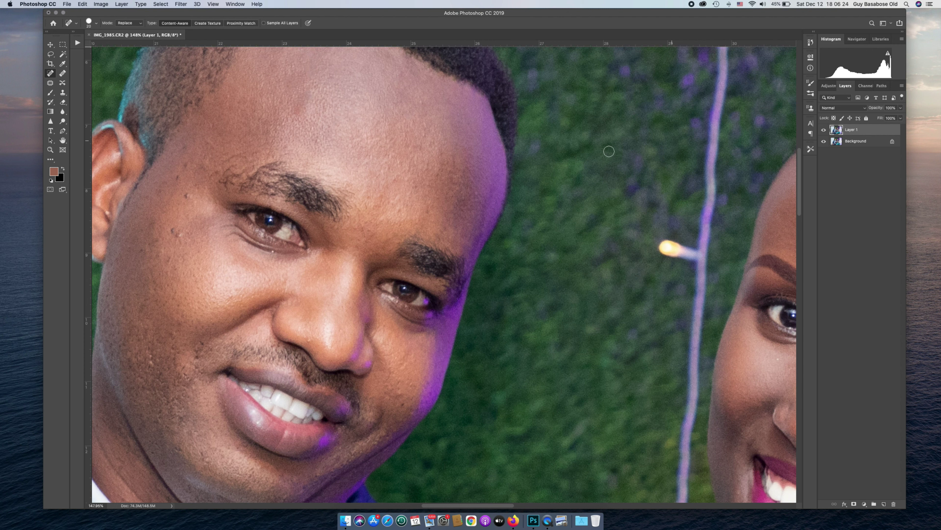
Step: Spot-heal the small skin marks between and above the man's eyebrows
left_click(426, 211)
left_click(404, 214)
left_click_drag(383, 200, 375, 205)
Step: Spot-heal the moles and bumps on the man's temple and upper cheek between the ear and the eye
left_click(178, 234)
left_click(174, 231)
left_click(152, 225)
left_click(166, 257)
left_click(179, 267)
left_click(189, 236)
left_click(185, 196)
left_click(186, 164)
left_click(184, 146)
left_click(194, 133)
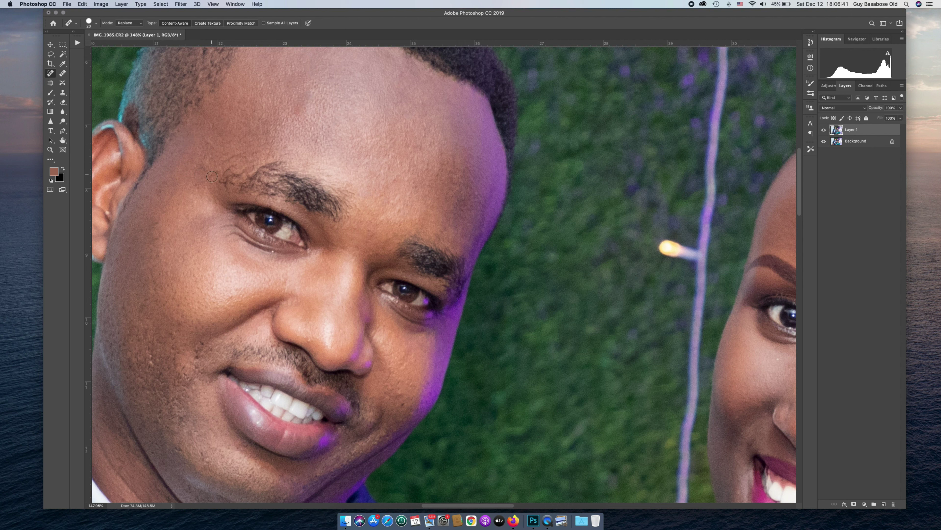
Step: Spot-heal the spot under the man's eye and the bumps on his lower cheek beside the mouth
left_click(273, 252)
left_click(151, 358)
left_click(149, 347)
left_click(174, 345)
left_click(179, 352)
left_click(175, 362)
left_click(179, 371)
left_click(187, 375)
left_click(187, 373)
left_click(195, 366)
left_click(200, 371)
left_click(192, 362)
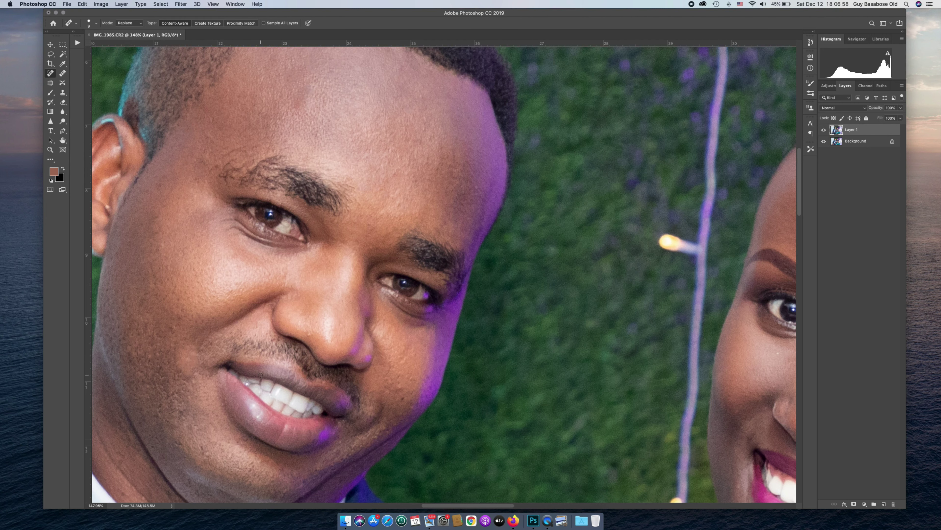
Step: Compare the retouched lower face of the man with the original background layer
scroll(304, 355, "down", 5)
scroll(304, 355, "left", 2)
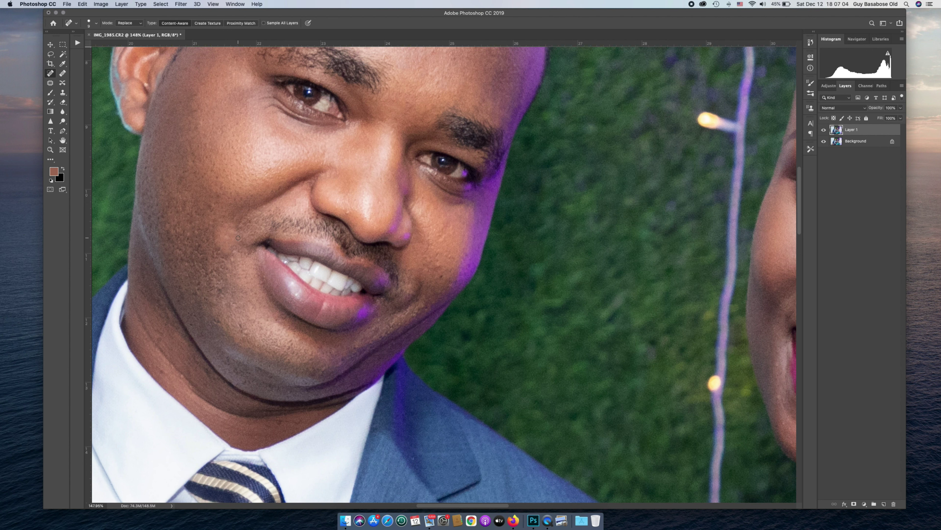
left_click(824, 130, "alt")
left_click(824, 130, "alt")
left_click(824, 130, "alt")
left_click(824, 130, "alt")
Step: Patch the rough skin on the man's cheek beside the mouth and compare it with the original by toggling the retouch layer
left_click(51, 82)
mouse_move(239, 224)
left_mouse_down()
mouse_move(206, 232)
mouse_move(206, 251)
mouse_move(224, 265)
mouse_move(239, 252)
mouse_move(241, 224)
mouse_move(229, 234)
mouse_move(203, 207)
left_mouse_up()
key("super+d")
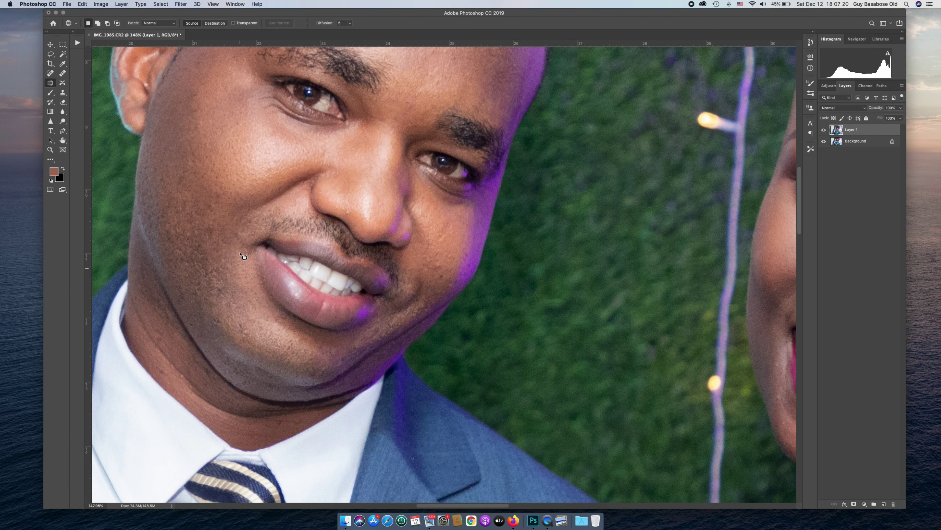
left_click(824, 129)
left_click(824, 129)
Step: Patch the uneven skin on the man's lower jaw near the chin and the marks on his purple-lit cheek
mouse_move(245, 324)
left_mouse_down()
mouse_move(237, 330)
mouse_move(252, 316)
mouse_move(208, 325)
mouse_move(223, 325)
mouse_move(218, 315)
left_mouse_up()
key("super+d")
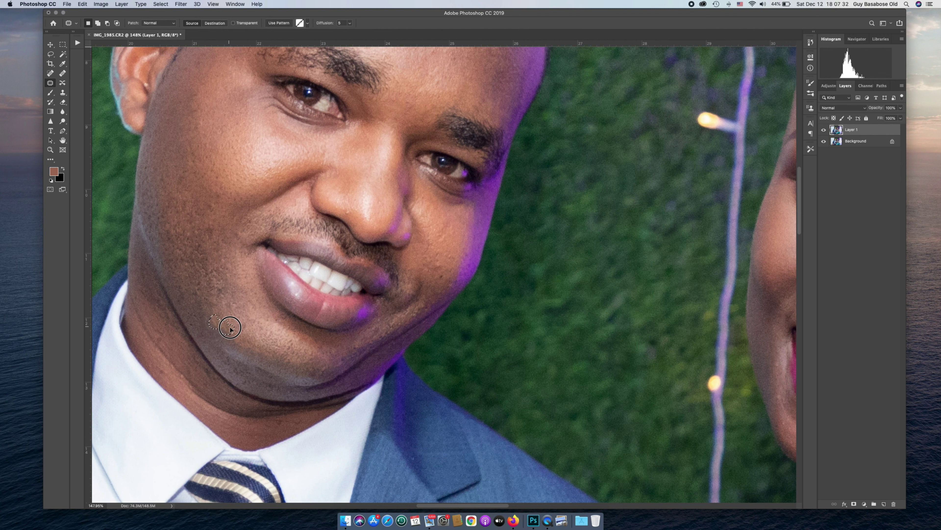
key("super+d")
left_click_drag(443, 275, 446, 281)
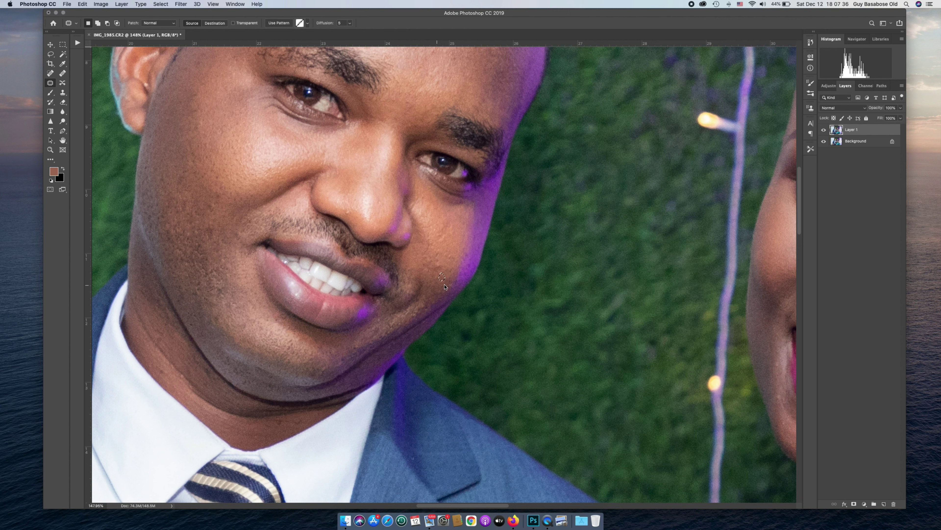
key("super+d")
Step: Spot-heal the small bumps on the man's purple-lit cheek and beside his nose
left_click(50, 74)
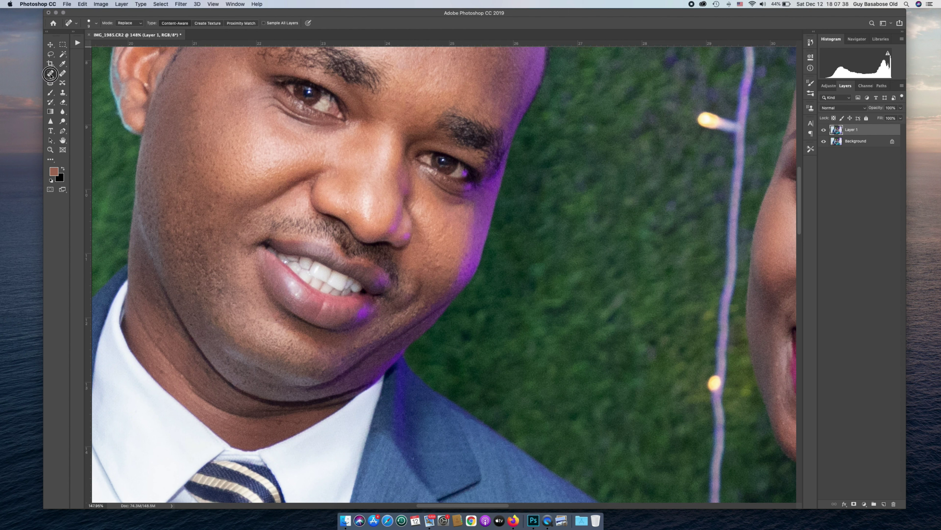
left_click_drag(448, 265, 448, 264)
left_click(439, 257)
left_click(427, 243)
left_click(411, 220)
left_click(345, 212)
Step: Spot-heal the marks on the man's forehead just above the eyebrow on the purple-lit side
scroll(337, 206, "up", 5)
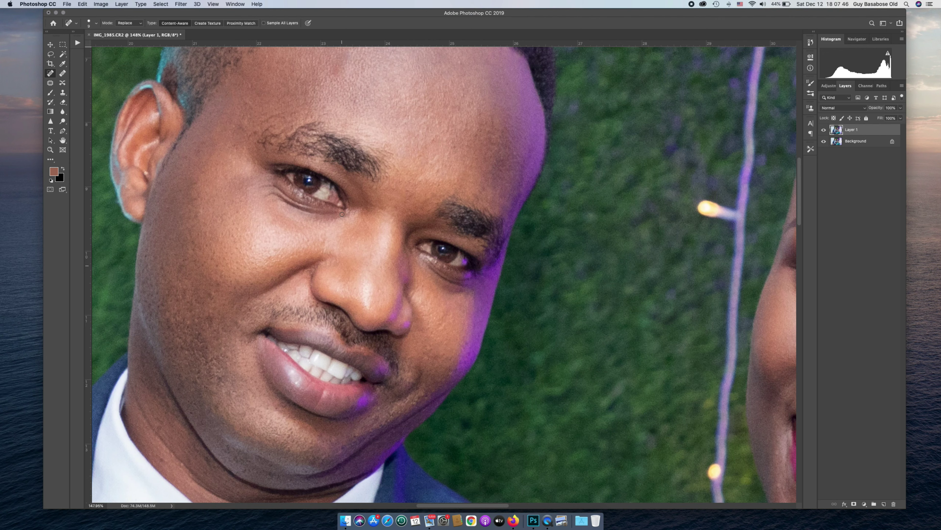
left_click(436, 201)
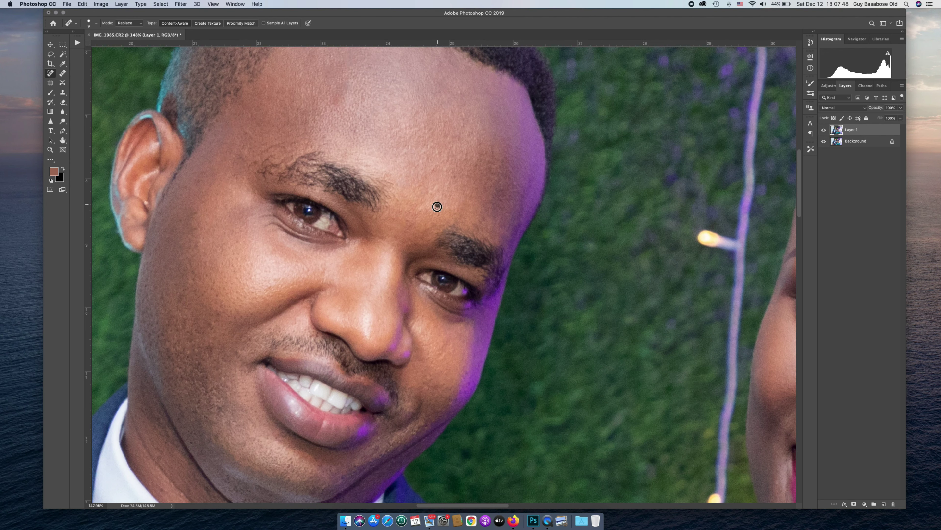
left_click(441, 214)
left_click(453, 179)
left_click_drag(474, 185, 401, 185)
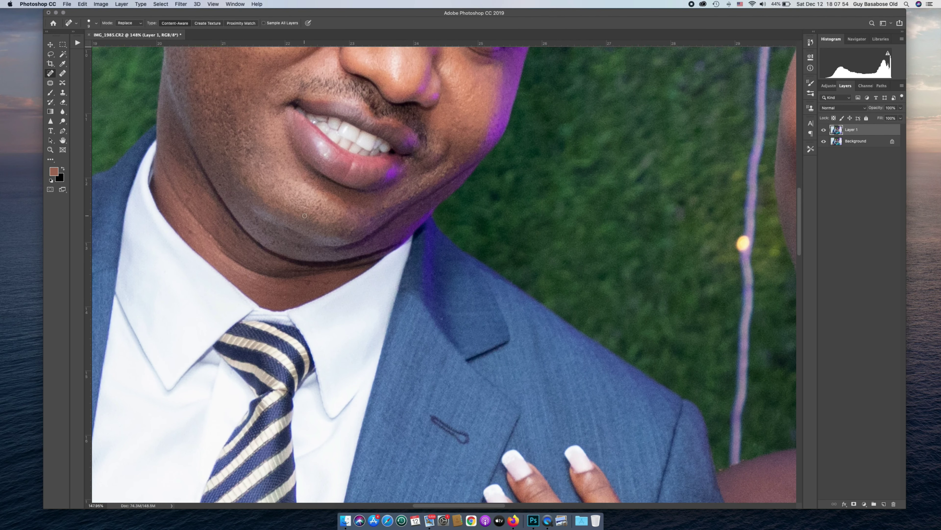
Step: Spot-heal the marks on the man's neck, under his chin and along his jaw up to the mouth corner
left_click(196, 229)
left_click(191, 196)
left_click(186, 189)
left_click(185, 199)
left_click(192, 189)
left_click(336, 282)
left_click_drag(321, 283, 334, 281)
left_click(369, 223)
left_click(383, 205)
left_click(427, 183)
Step: Inspect the man's forehead, suit and the hand resting on his chest for remaining blemishes
scroll(427, 137, "up", 10)
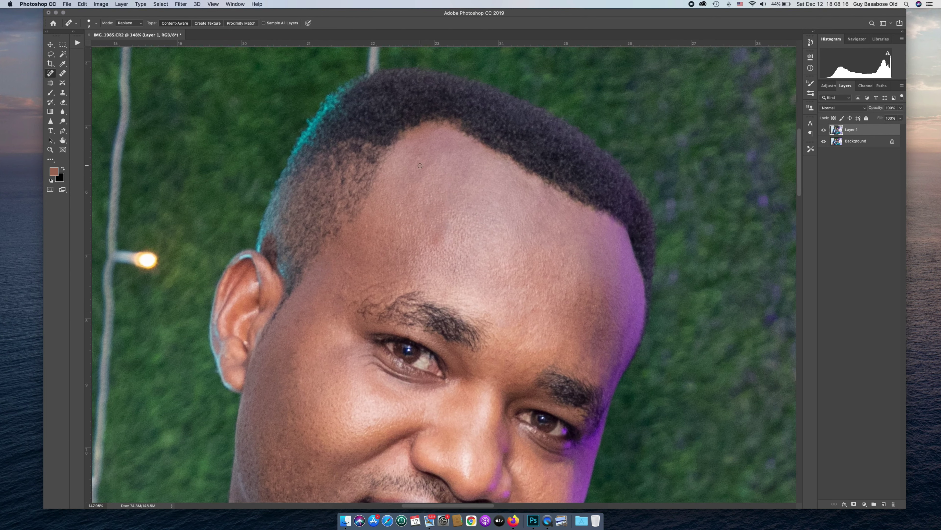
scroll(420, 165, "right", 3)
scroll(421, 165, "down", 12)
scroll(421, 166, "down", 5)
scroll(421, 166, "left", 10)
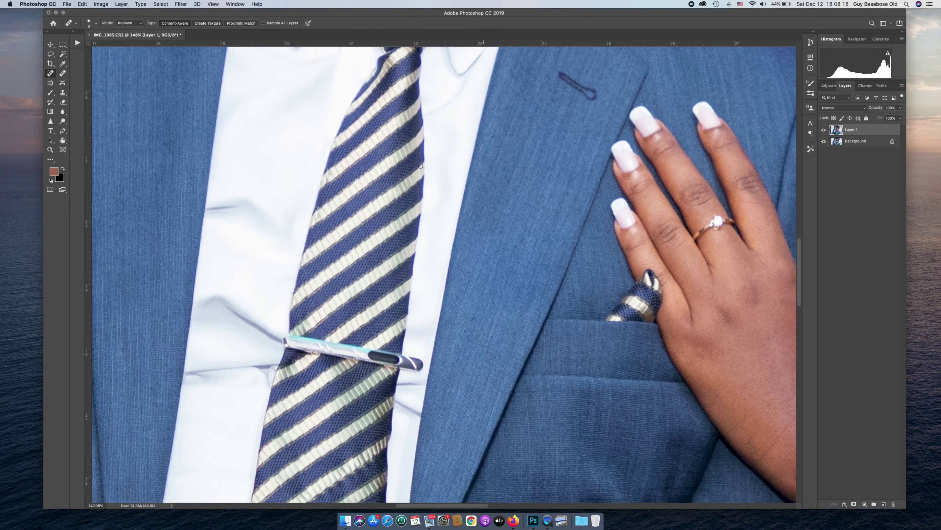
scroll(420, 166, "up", 5)
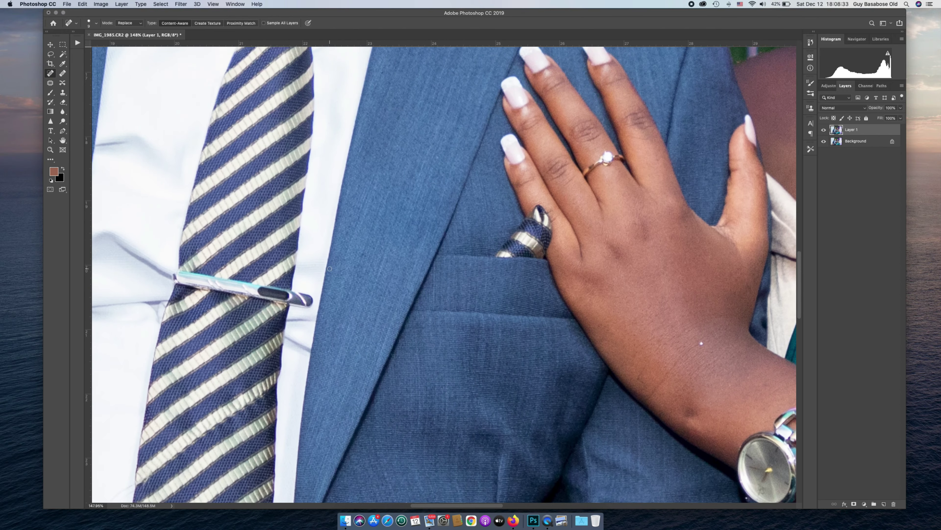
left_click_drag(329, 269, 330, 268)
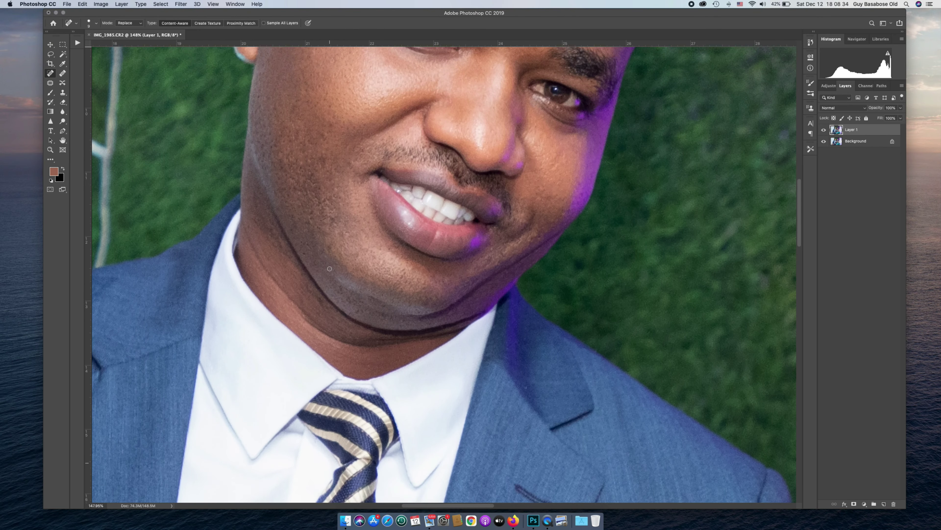
scroll(329, 268, "right", 2)
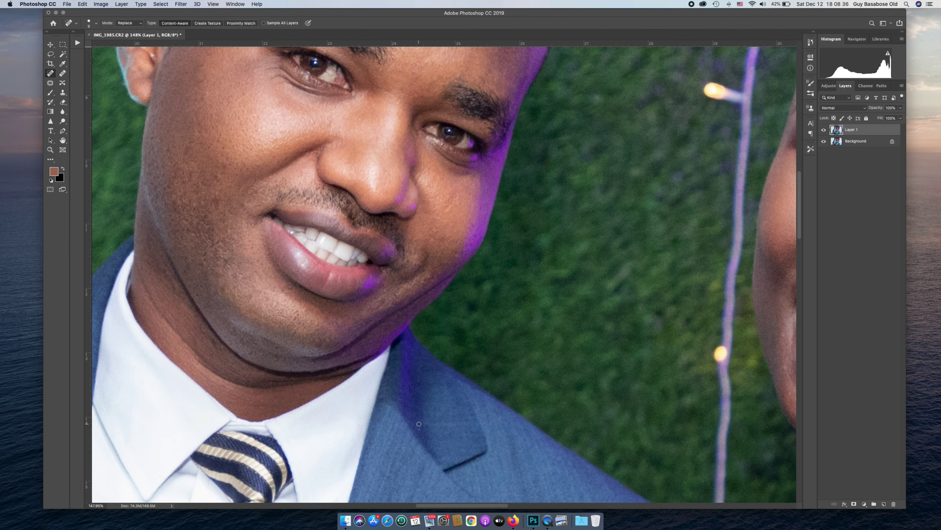
Step: Spot-heal the small specks on the woman's hand, forearm and the inside of her elbow
left_click_drag(489, 440, 489, 440)
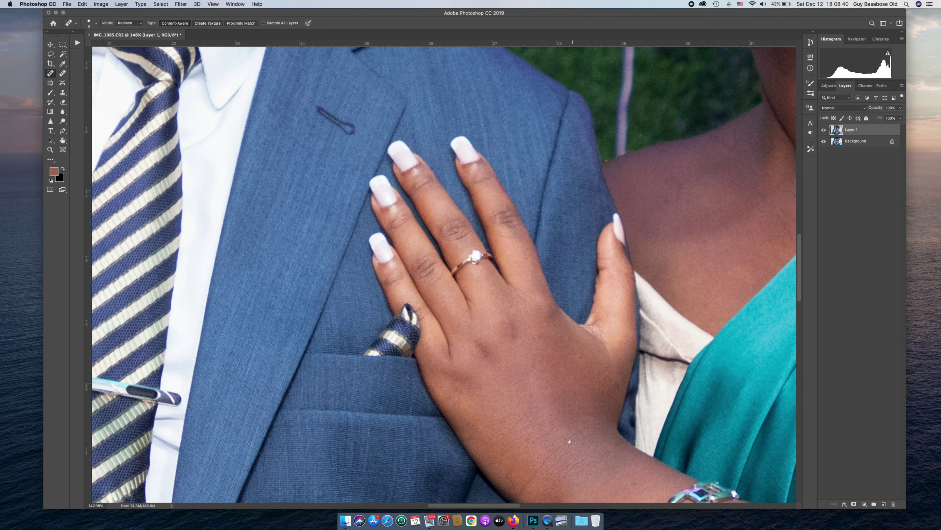
scroll(465, 413, "down", 10)
scroll(444, 404, "right", 10)
scroll(436, 398, "down", 10)
scroll(510, 319, "right", 2)
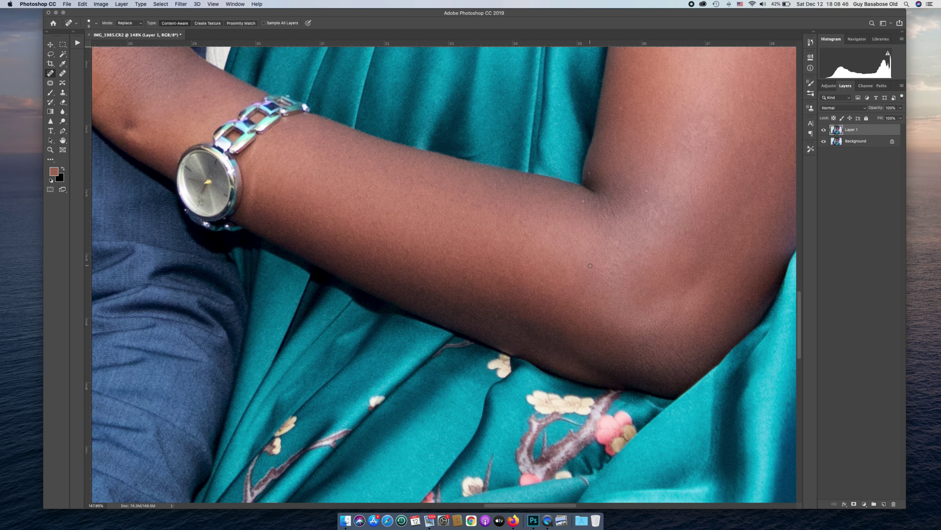
left_click(580, 201)
left_click(589, 173)
left_click(622, 107)
left_click(555, 299)
Step: Spot-heal the light specks on the woman's upper arm and shoulder with a larger brush
scroll(586, 327, "down", 15)
scroll(586, 327, "down", 5)
scroll(586, 327, "up", 5)
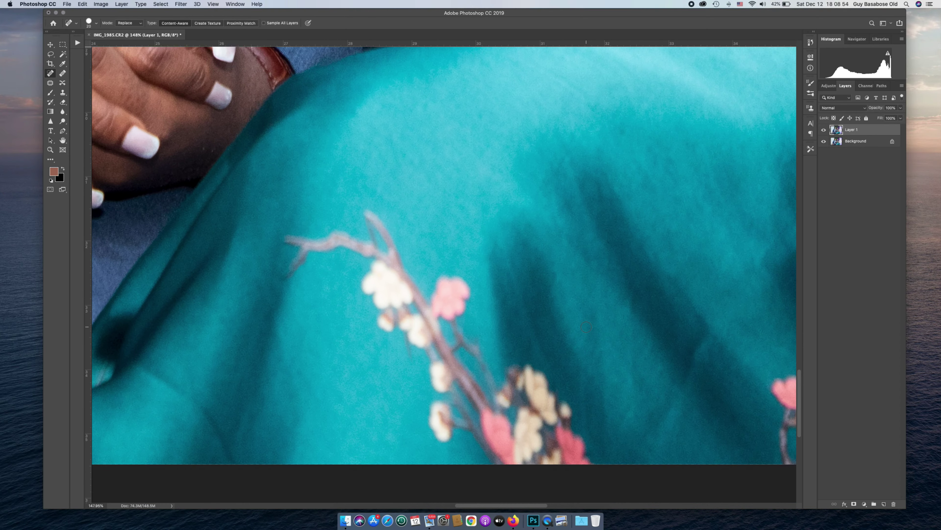
scroll(586, 327, "right", 8)
scroll(587, 327, "up", 20)
scroll(587, 327, "right", 6)
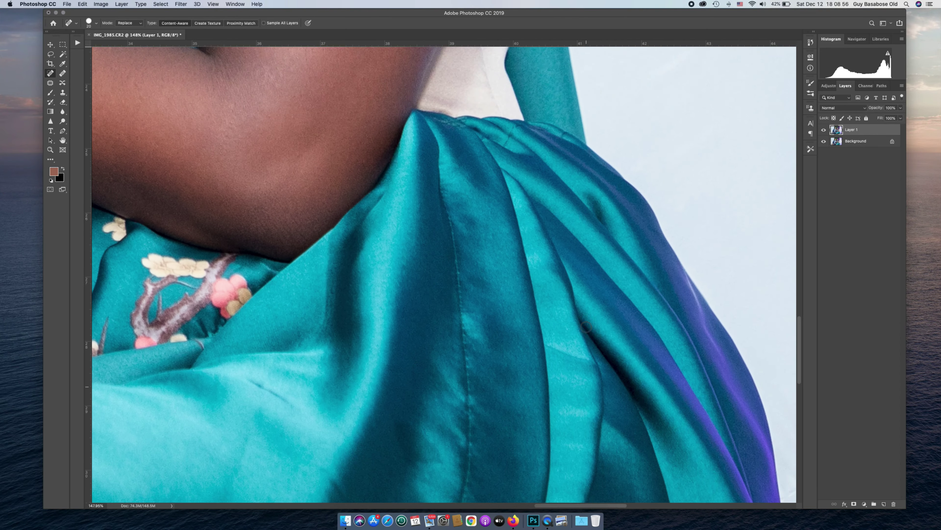
scroll(586, 327, "up", 12)
scroll(586, 327, "left", 4)
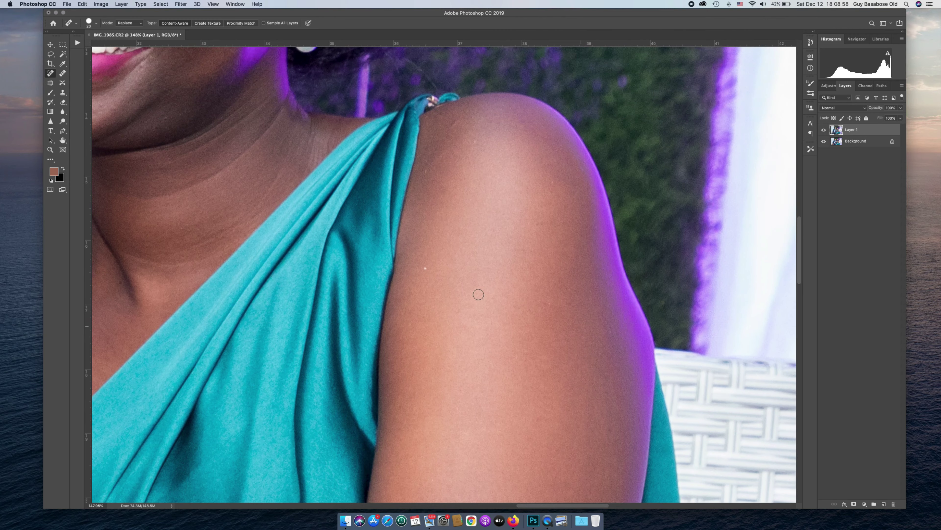
left_click(548, 301)
left_click(554, 183)
left_click(475, 140)
left_click(514, 111)
Step: Spot-heal the bumps under the woman's eye with a smaller brush and compare the result with the original
scroll(528, 194, "left", 5)
scroll(527, 194, "up", 10)
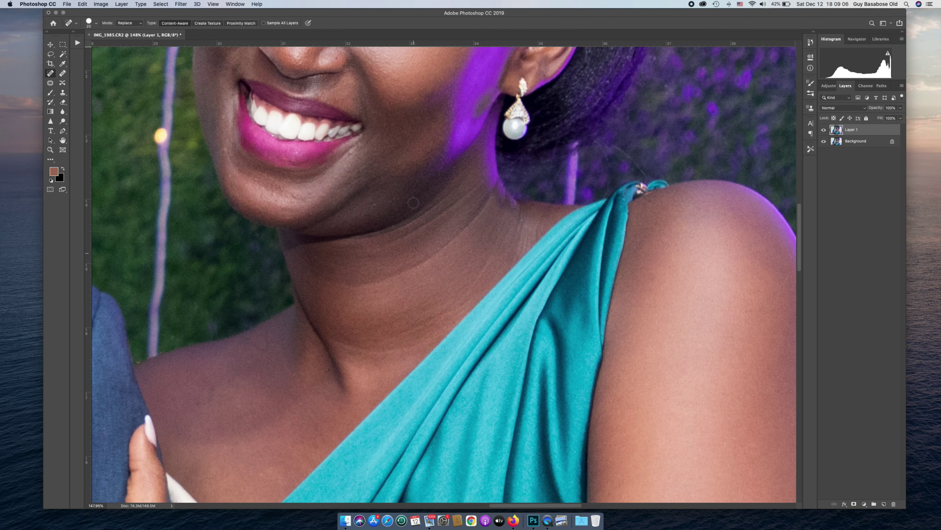
key("bracketleft")
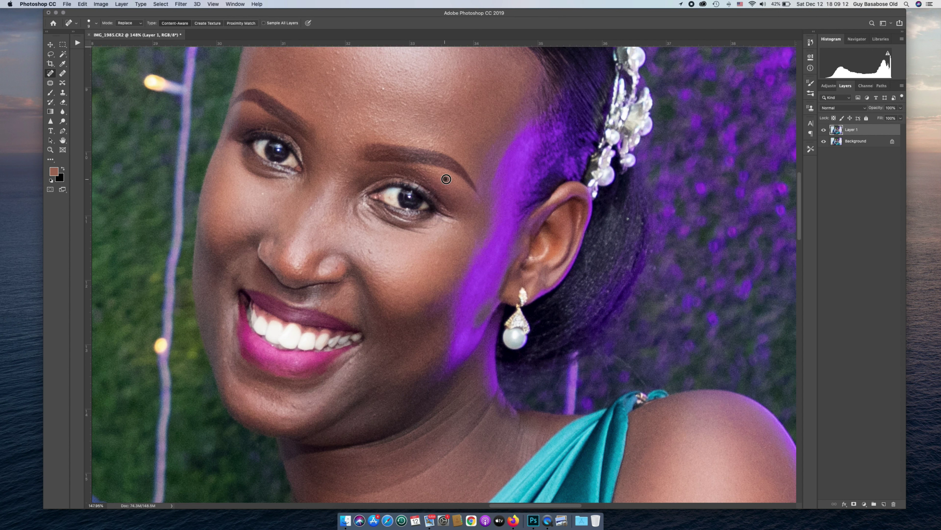
mouse_move(373, 221)
left_mouse_down()
mouse_move(356, 214)
mouse_move(366, 229)
left_mouse_up()
left_click(367, 228)
left_click(358, 228)
left_click(824, 129)
left_click(823, 130)
Step: Spot-heal the remaining marks on the woman's cheek, beside her nose and below her other eye
left_click_drag(372, 247, 371, 254)
left_click(391, 250)
left_click_drag(375, 260, 342, 270)
left_click_drag(350, 227, 344, 226)
left_click(265, 193)
Step: Spot-heal the small bumps between the woman's eyebrows and on the lower middle of her forehead
left_click_drag(346, 170, 346, 170)
left_click(341, 169)
left_click(354, 149)
left_click(350, 142)
left_click(352, 138)
left_click(356, 134)
left_click(361, 127)
left_click(338, 130)
Step: Spot-heal the bumps on the woman's forehead above the eyebrow farther from her earring
scroll(345, 149, "up", 5)
left_click(333, 135)
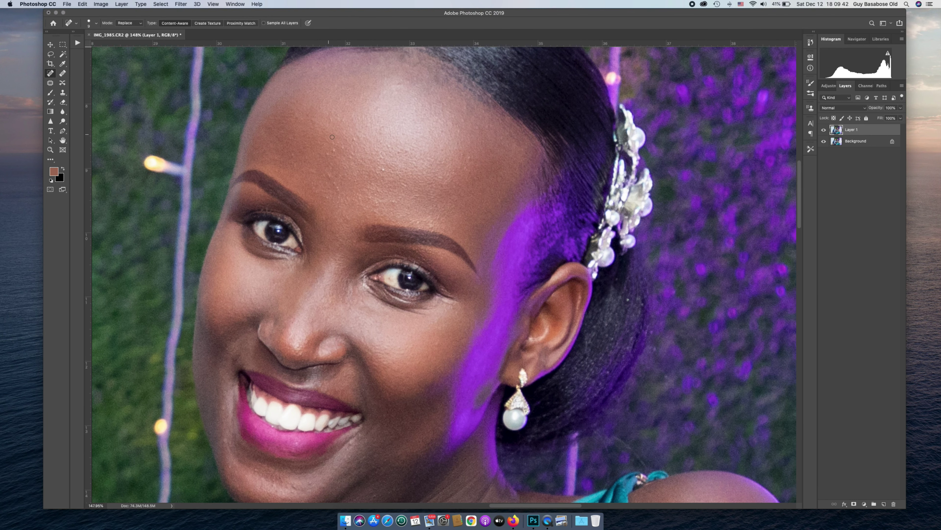
left_click(326, 145)
left_click(328, 152)
left_click(325, 156)
left_click(321, 151)
left_click(333, 177)
left_click(338, 190)
left_click(316, 191)
left_click(338, 204)
left_click(296, 156)
left_click(294, 138)
Step: Spot-heal the cluster of bumps in the centre of the woman's forehead
left_click(383, 169)
left_click(378, 174)
left_click(381, 159)
left_click_drag(385, 147, 405, 148)
left_click_drag(425, 196, 411, 196)
left_click(378, 204)
left_click(372, 201)
left_click(405, 187)
Step: Spot-heal the marks on the woman's forehead above the eyebrow nearer her earring
left_click(422, 222)
left_click(426, 222)
left_click(431, 226)
left_click(421, 219)
left_click(433, 212)
left_click(430, 206)
left_click(431, 194)
left_click(427, 194)
left_click(468, 157)
left_click(465, 167)
left_click(462, 155)
Step: Compare the woman's retouched forehead with the original background layer
left_click(824, 130)
left_click(824, 131)
left_click(824, 131)
left_click(824, 130)
Step: Spot-heal the marks near the woman's temple and along her upper forehead below the hairline
left_click(501, 138)
left_click(487, 127)
left_click(464, 120)
scroll(446, 136, "up", 3)
left_click(413, 135)
scroll(411, 137, "down", 1)
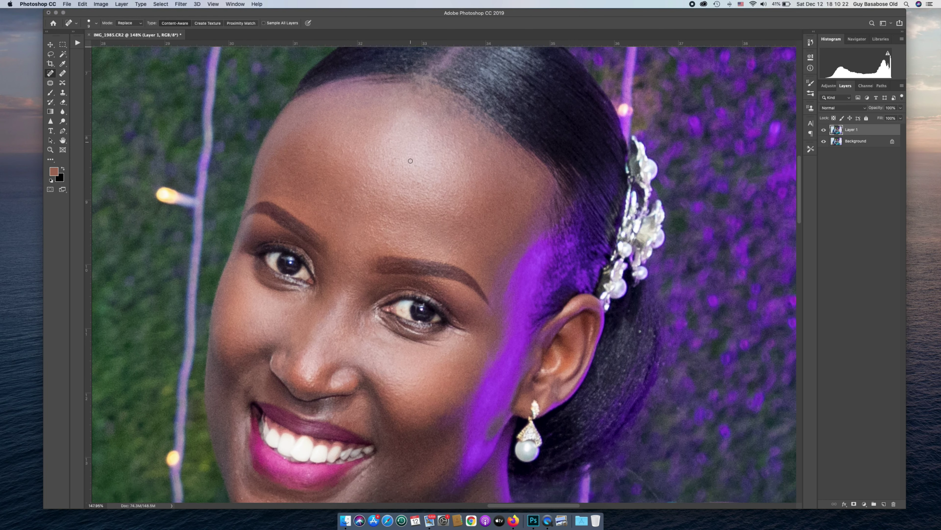
Step: Spot-heal the marks along the outer edge of the woman's cheek, below her lower lip and around her mouth corner
scroll(410, 160, "down", 10)
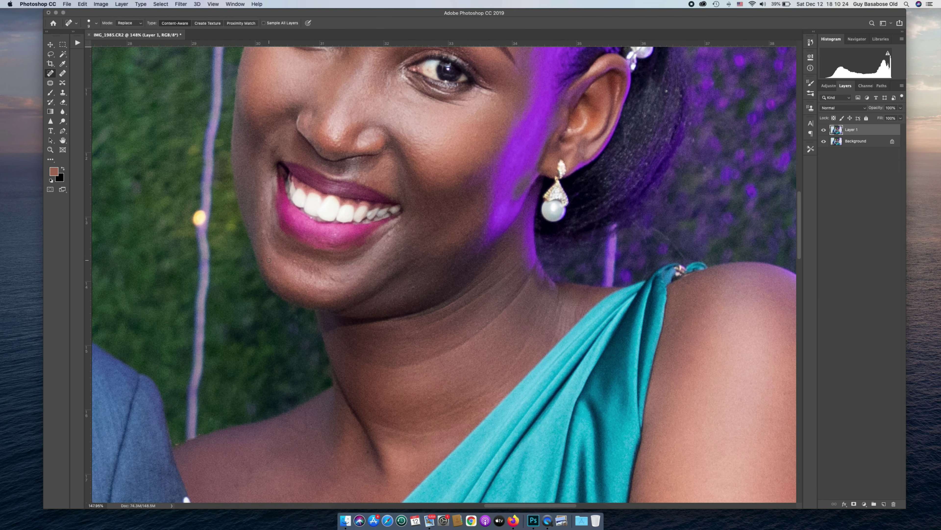
left_click(264, 234)
left_click(268, 257)
left_click(263, 203)
left_click(331, 278)
left_click(347, 274)
left_click(386, 241)
left_click_drag(397, 223, 375, 243)
left_click(382, 232)
left_click(378, 239)
left_click(399, 228)
Step: Spot-heal the marks along the woman's jawline and under her jaw
left_click(427, 280)
left_click_drag(453, 261, 452, 274)
left_click(412, 283)
left_click(399, 305)
left_click(394, 292)
Step: Spot-heal the small bumps on the woman's chin and the mark at the base of her neck
left_click(312, 270)
left_click(316, 269)
left_click(325, 277)
left_click(292, 259)
left_click(301, 258)
left_click(297, 260)
scroll(324, 289, "down", 5)
scroll(324, 289, "down", 8)
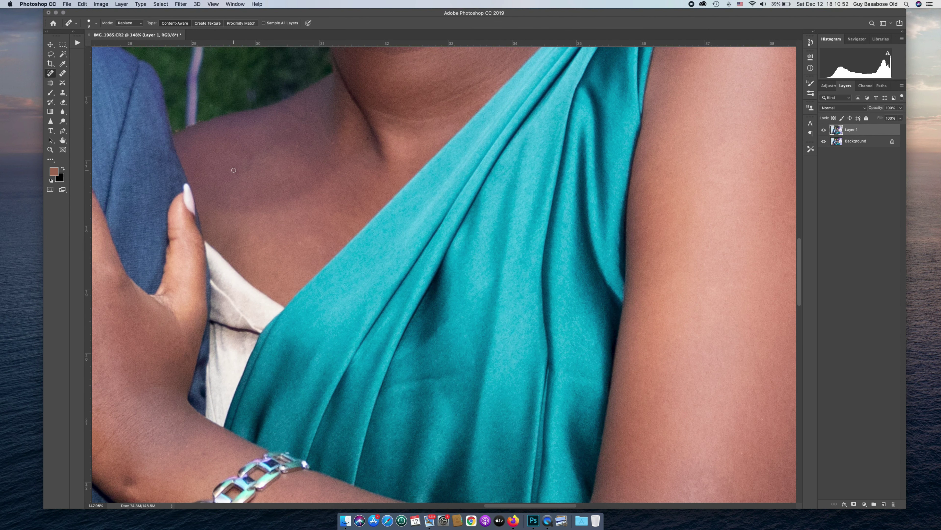
left_click(369, 138)
Step: Inspect the woman's arm, dress and face for remaining blemishes
scroll(300, 145, "up", 5)
scroll(300, 144, "right", 5)
scroll(288, 161, "down", 15)
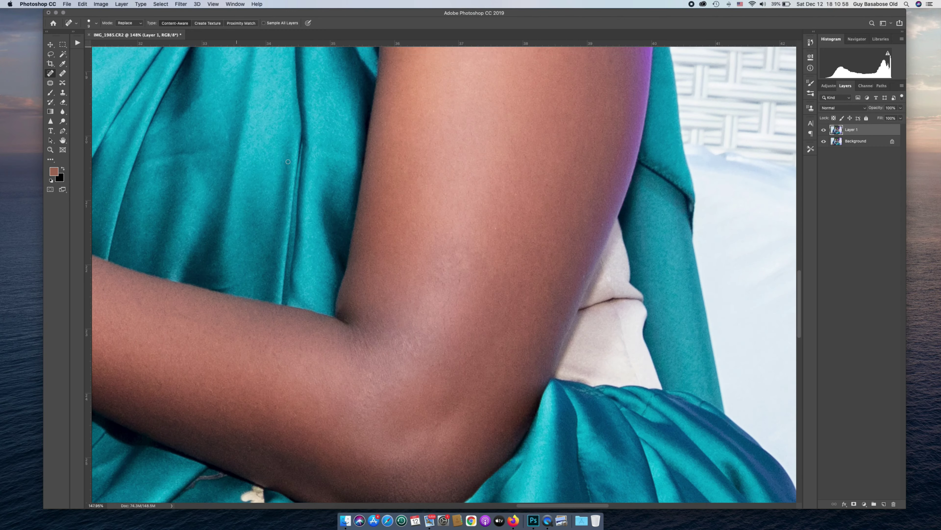
scroll(288, 162, "left", 5)
scroll(288, 161, "down", 10)
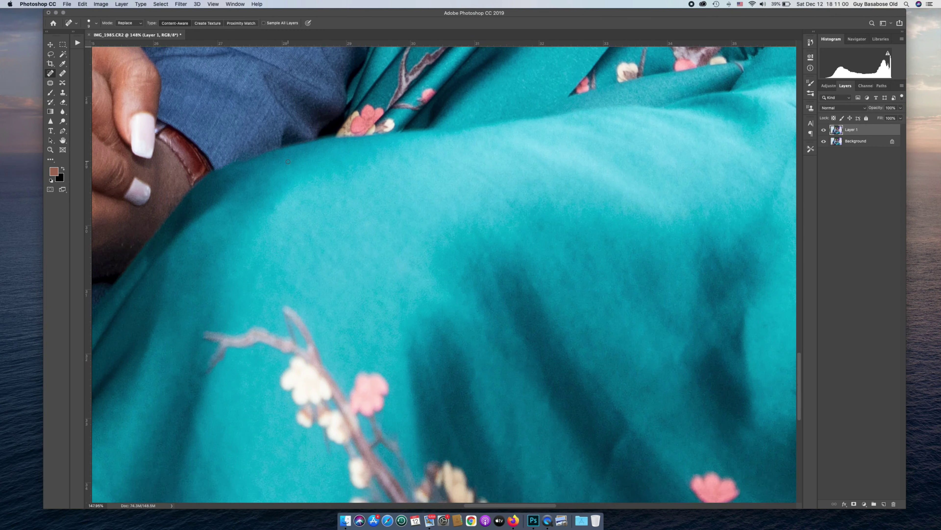
scroll(288, 161, "up", 20)
scroll(288, 161, "up", 8)
scroll(288, 161, "right", 8)
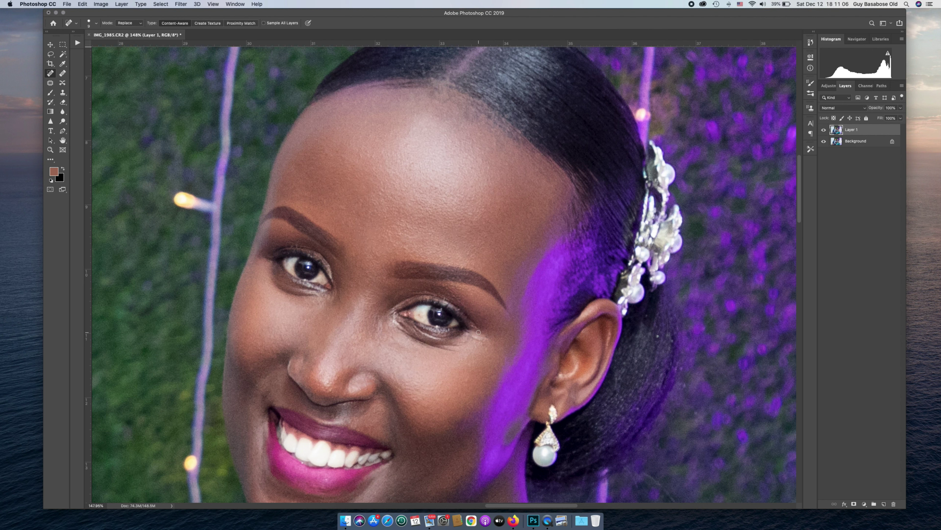
Step: Spot-heal the mark below the woman's eye near the purple-lit side, and toggle Layer 1's visibility to compare the retouch
left_click(477, 339)
left_click(825, 130)
left_click(825, 130)
left_click(824, 129)
left_click(825, 130)
Step: Spot-heal the remaining small marks on the woman's forehead and beside her nose
left_click(469, 245)
left_click(463, 243)
left_click(474, 214)
left_click(463, 219)
left_click(463, 221)
left_click(377, 322)
left_click(381, 327)
left_click(358, 157)
left_click(371, 153)
Step: Compare the retouched portrait of the couple with the original by toggling Layer 1's visibility
scroll(517, 216, "down", 3)
scroll(517, 216, "down", 10)
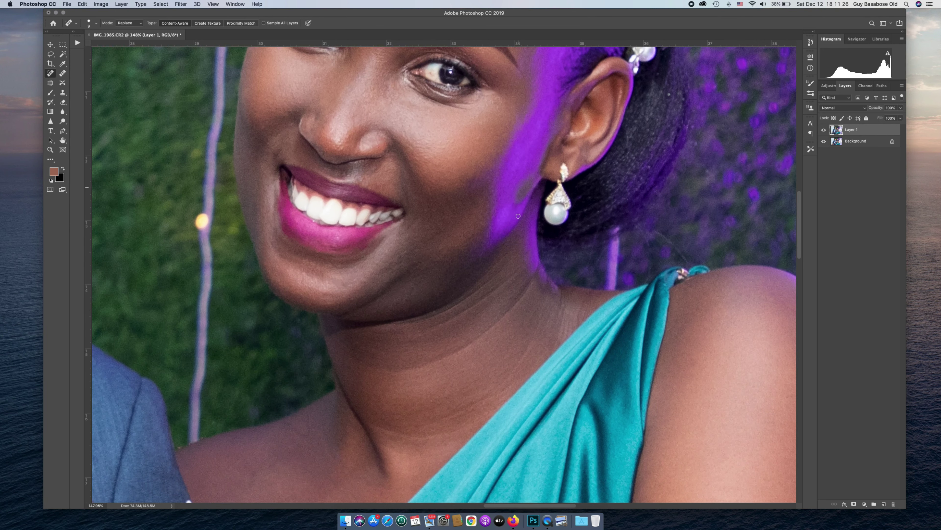
scroll(388, 164, "up", 9)
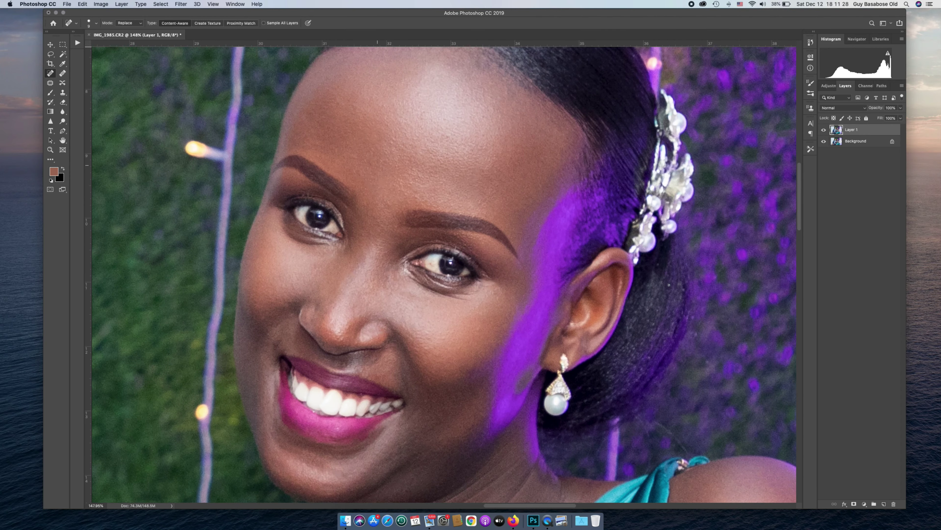
left_click(50, 149)
left_click_drag(332, 209, 355, 247)
left_click_drag(412, 251, 463, 252)
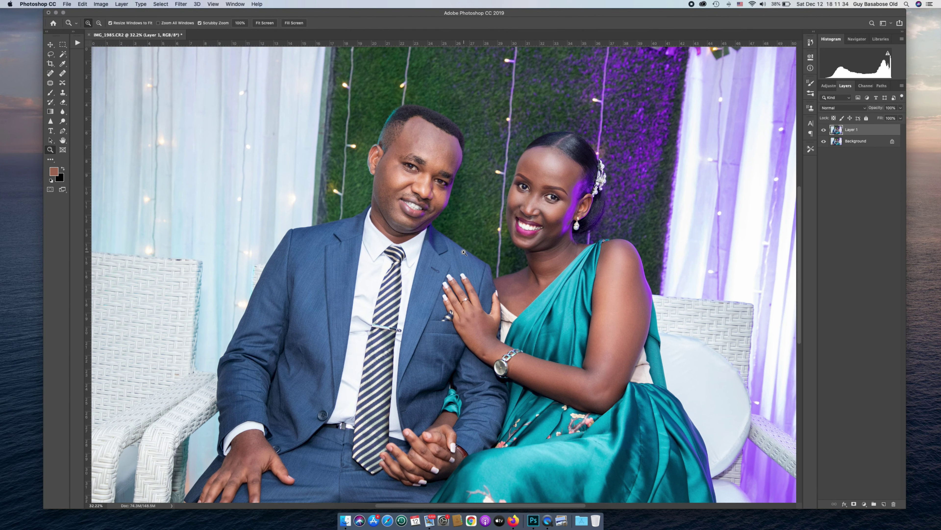
left_click_drag(416, 192, 439, 187)
left_click(824, 130)
left_click(823, 130)
left_click(823, 130)
left_click(823, 130)
left_click(823, 130)
left_click(823, 130)
left_click(823, 130)
left_click(823, 130)
Step: Duplicate Layer 1 and open the Camera Raw Filter on the copy
left_click_drag(616, 216, 583, 261)
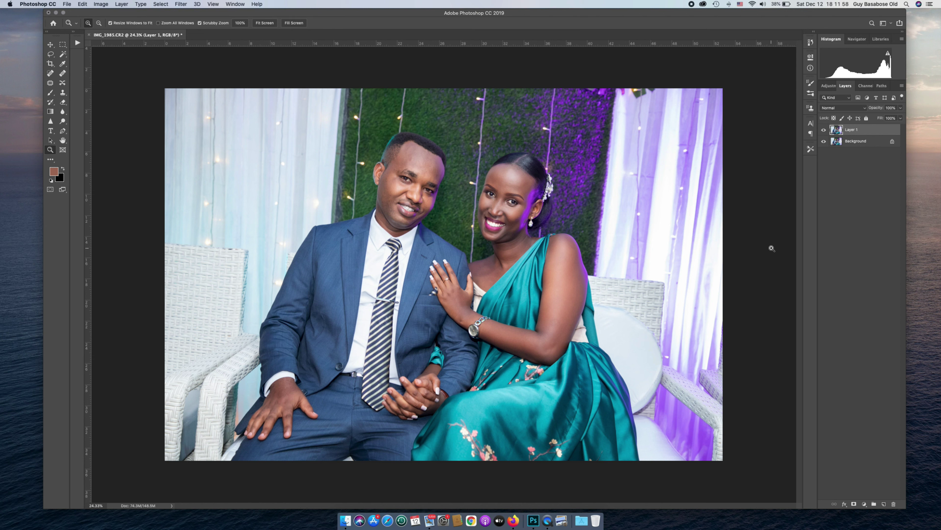
key("cmd+j")
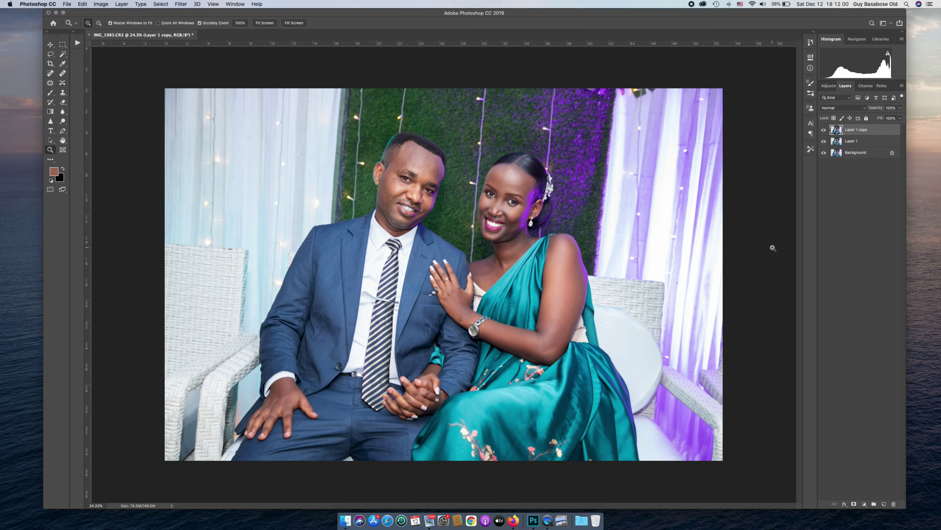
left_click(180, 3)
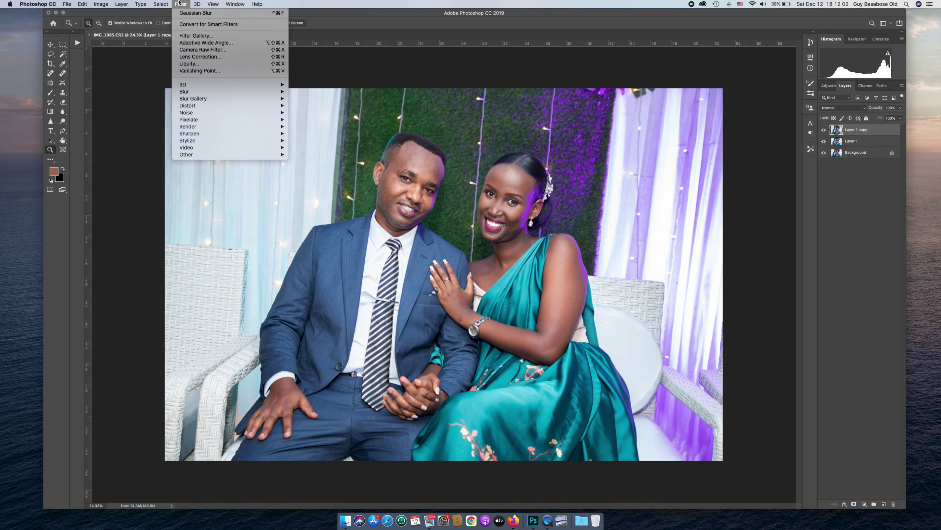
left_click(210, 50)
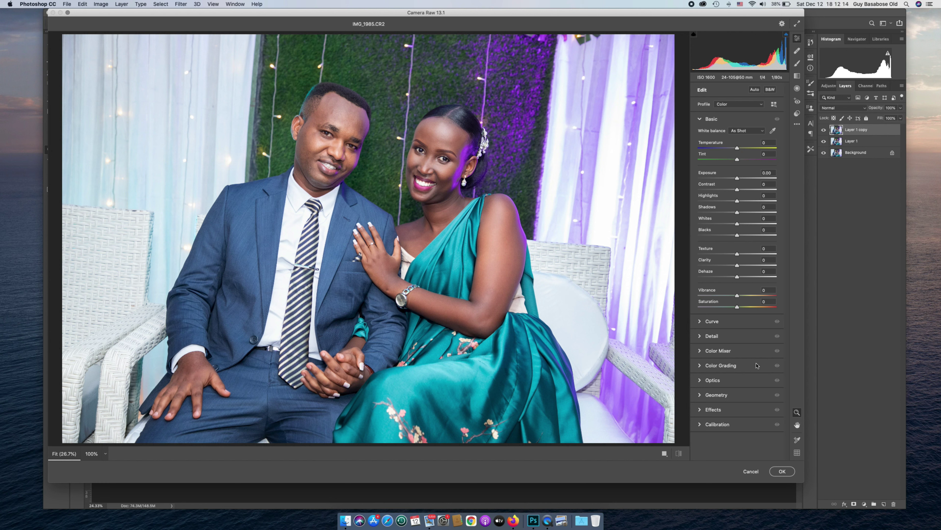
Step: Try the Level and Auto Upright corrections in the Geometry settings, settling on Level
left_click(704, 395)
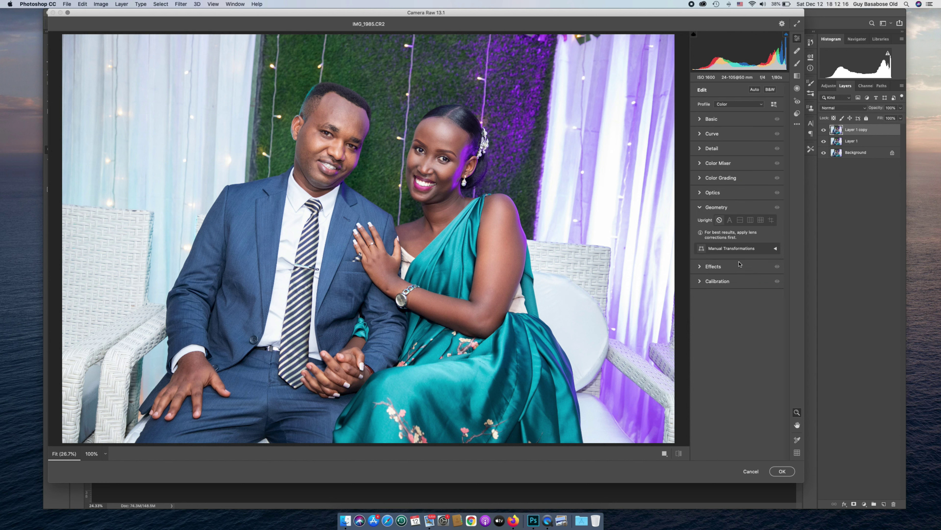
left_click(740, 220)
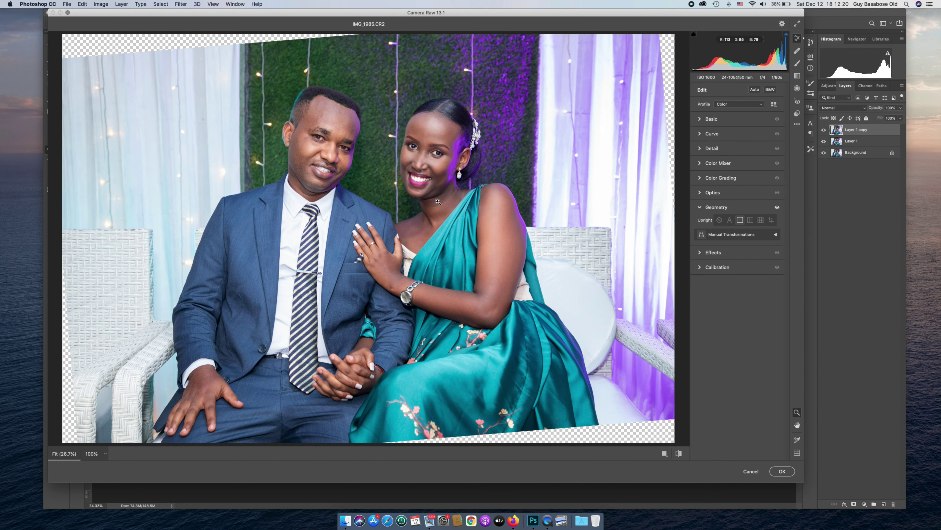
left_click(729, 220)
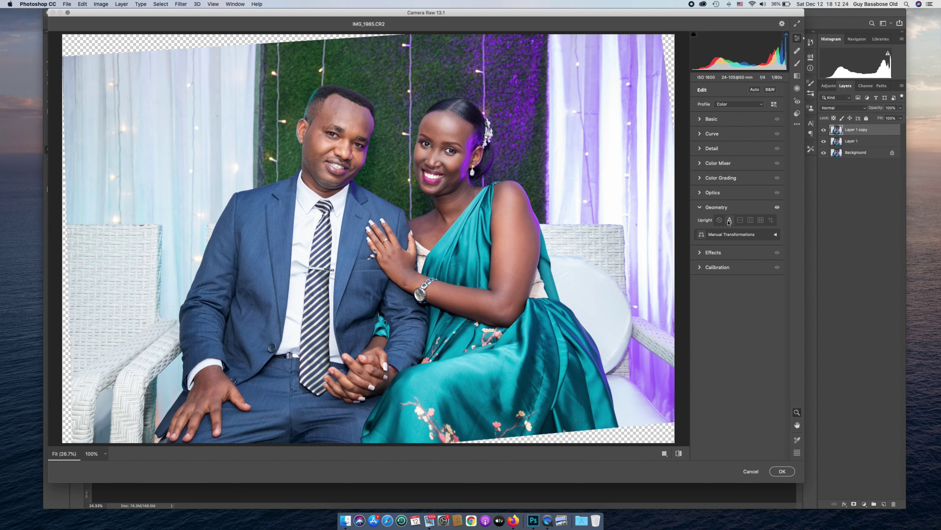
left_click(740, 220)
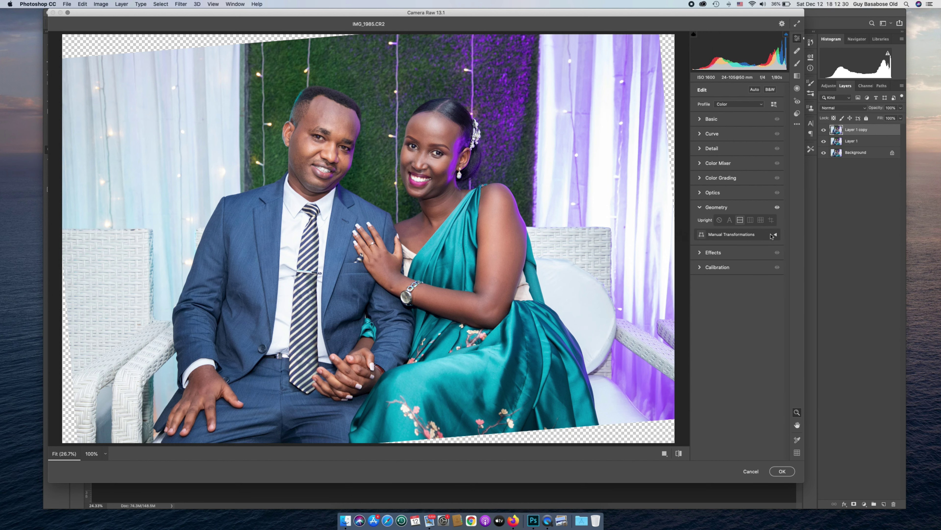
Step: Try the Guided Upright correction by drawing a guide across the photo, and undo the guide
left_click(771, 220)
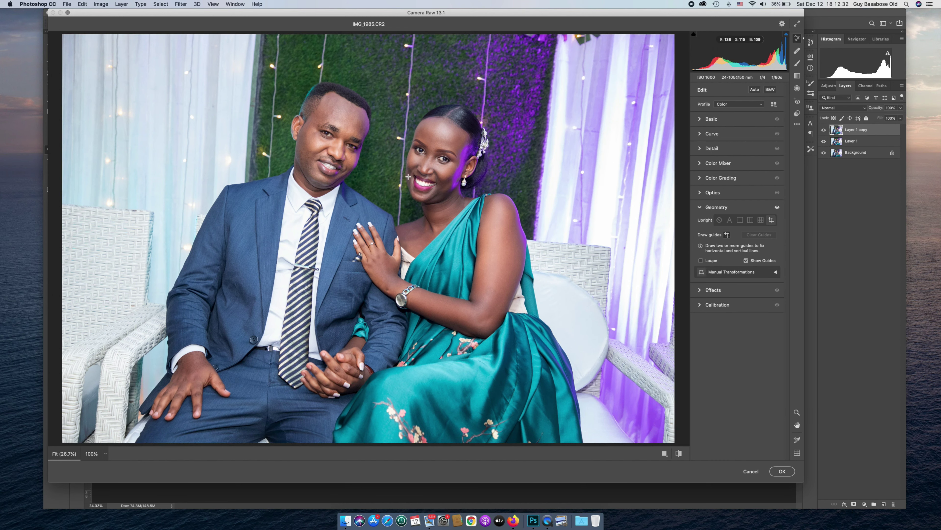
left_click_drag(71, 43, 296, 192)
key("super+z")
Step: Set the Upright correction to Level and apply the Camera Raw Filter to the layer copy
left_click(737, 221)
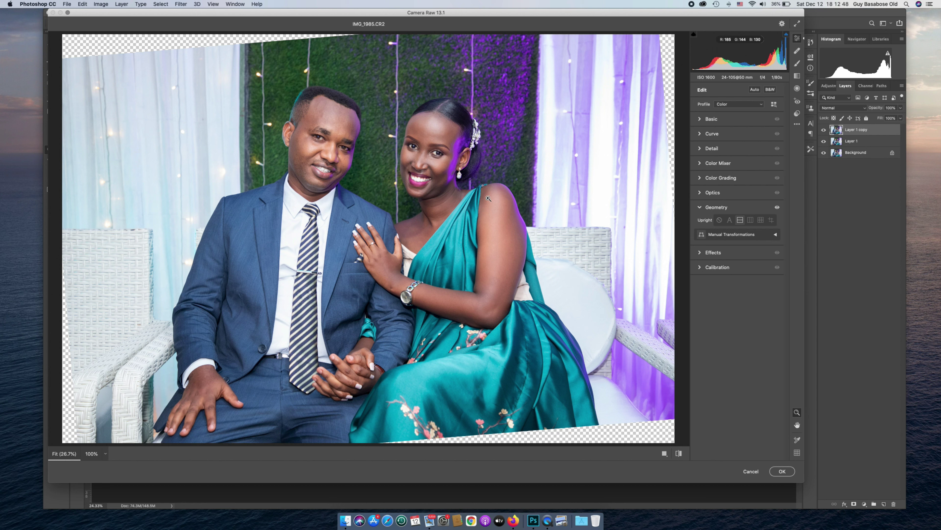
left_click(700, 119)
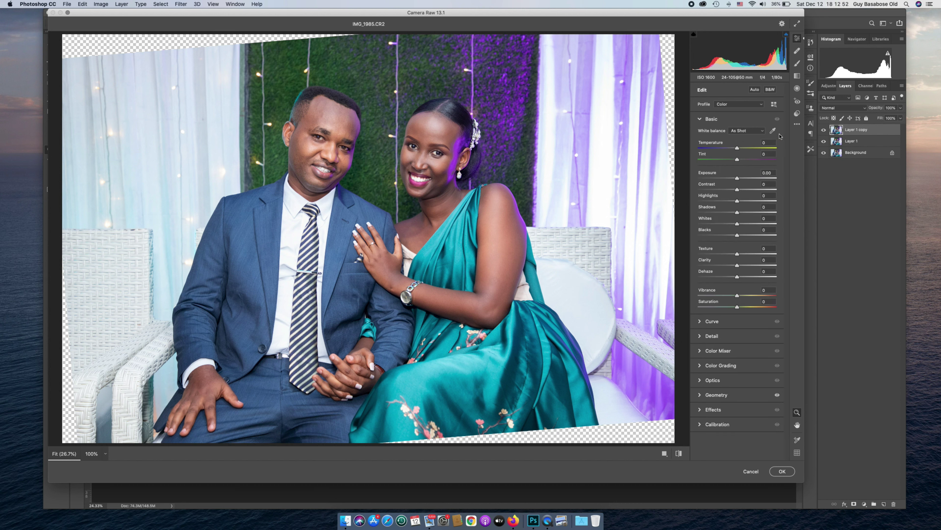
left_click(776, 470)
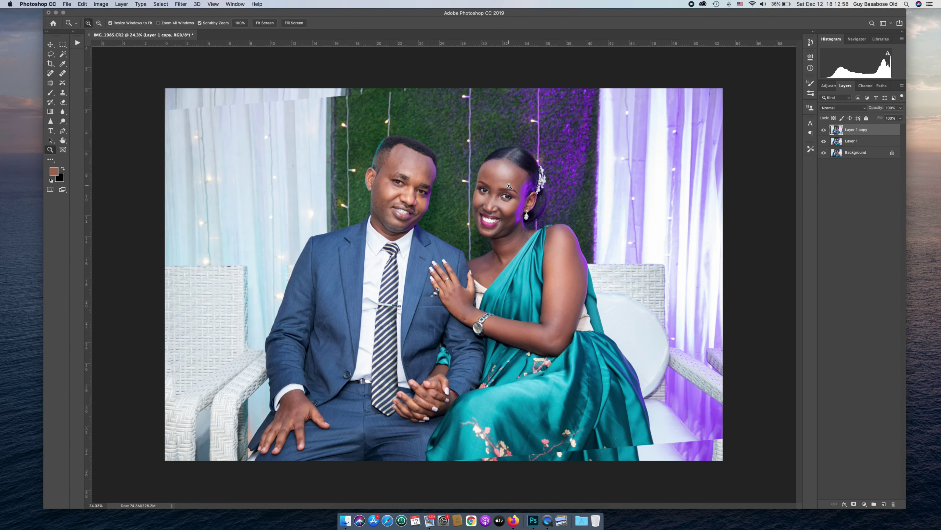
Step: Crop the image inward from two opposite corners to remove the mismatched strips left around the edges by the leveling
left_click(50, 65)
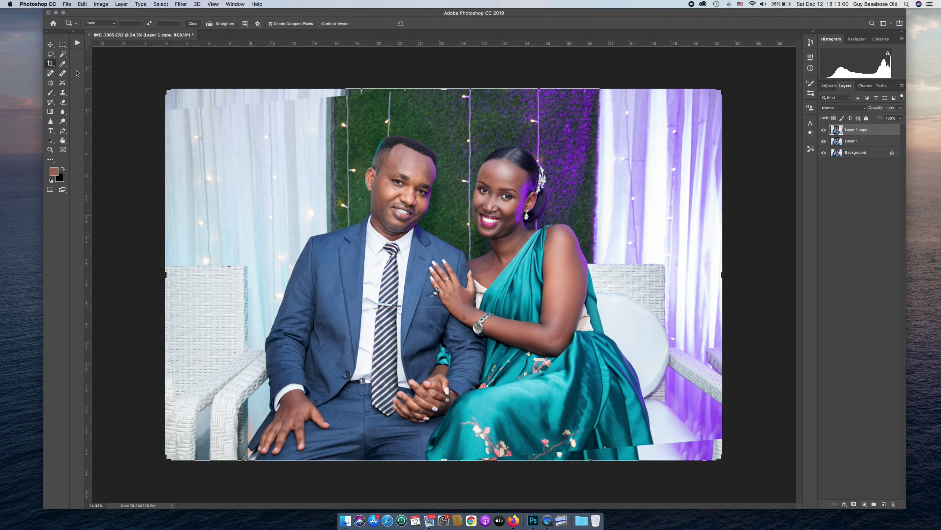
left_click_drag(162, 90, 170, 102)
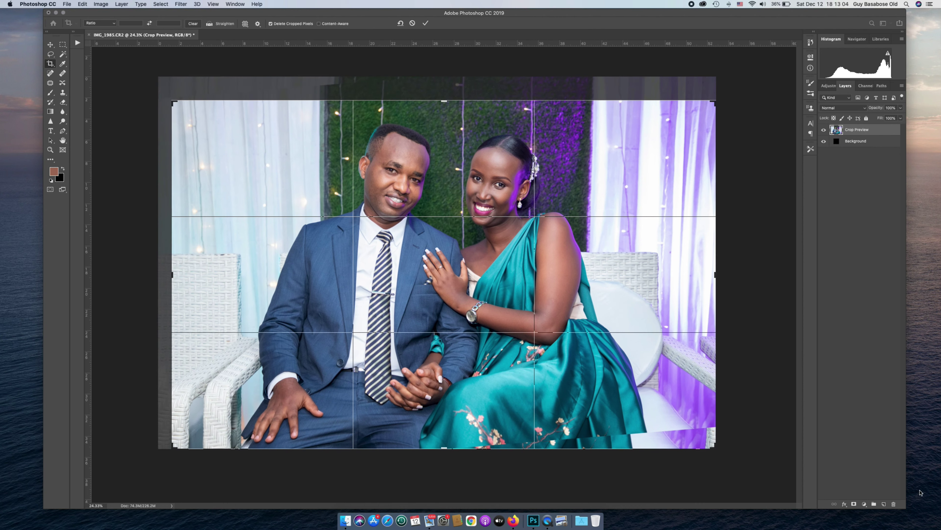
left_click_drag(712, 451, 703, 437)
key("super+r")
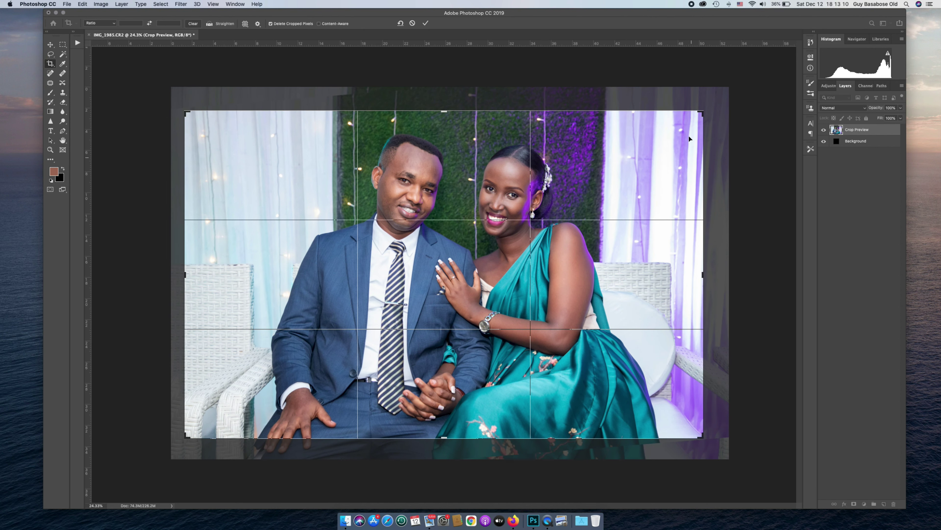
key("Return")
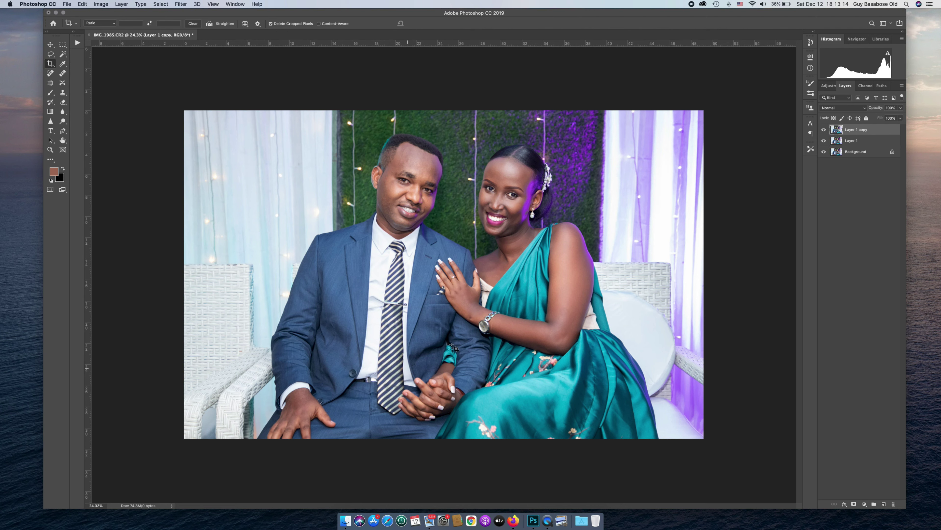
Step: Toggle the visibility of Layer 1 copy to compare the leveled photo with the tilted one
left_click(824, 129)
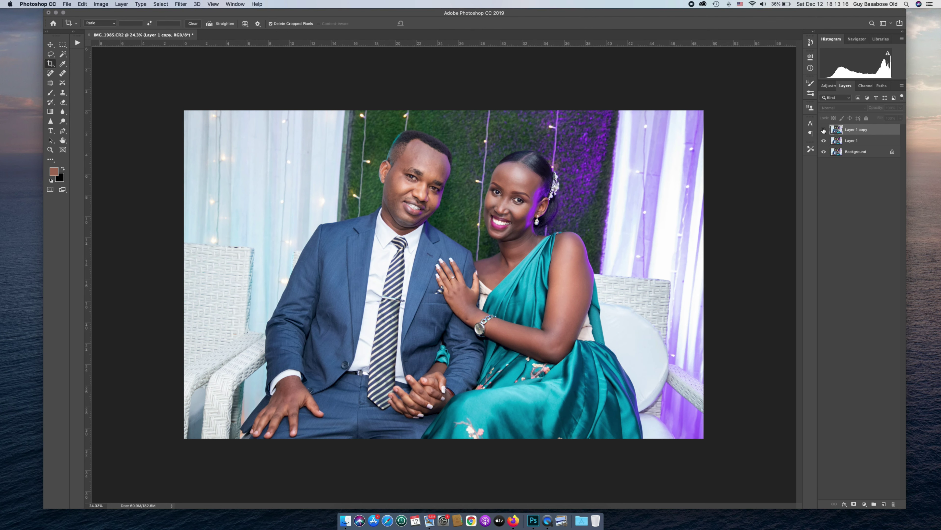
left_click(824, 130)
left_click(823, 130)
left_click(823, 130)
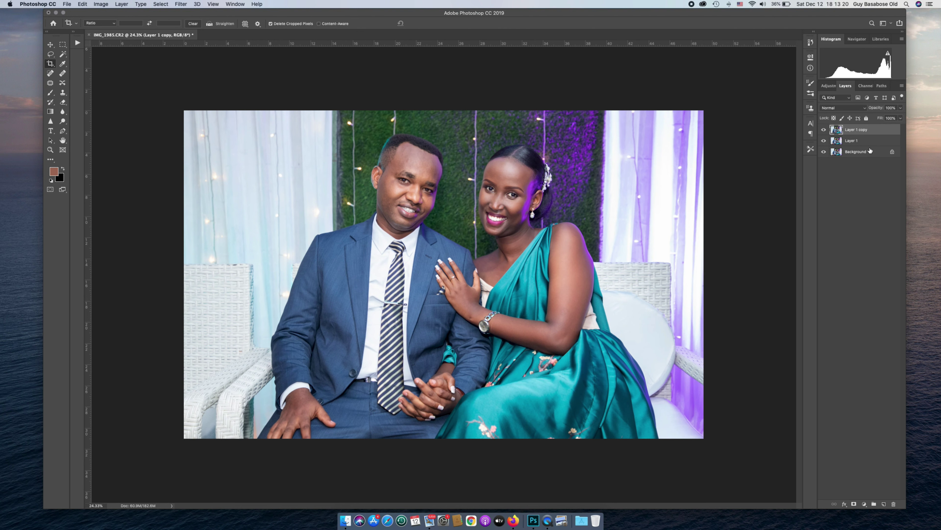
Step: Flatten all layers into a single Background layer
left_click(859, 151)
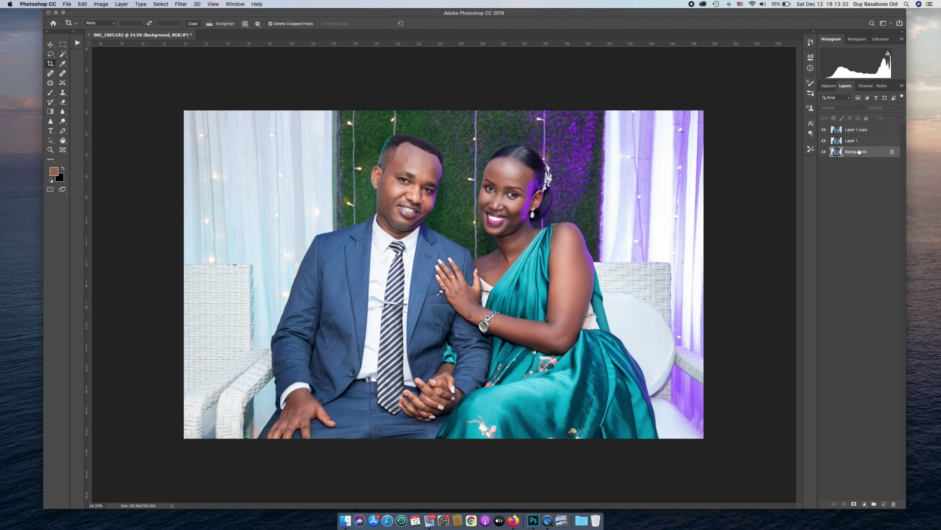
right_click(859, 152)
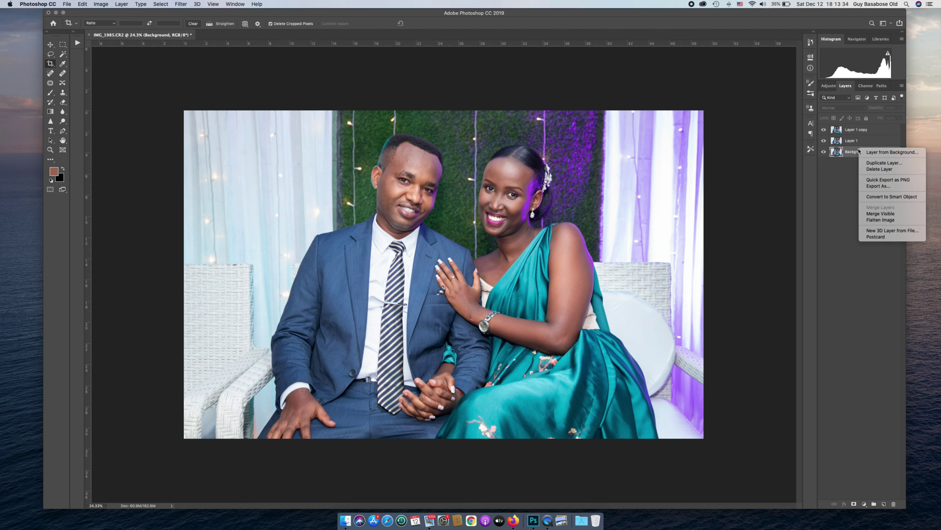
left_click(879, 221)
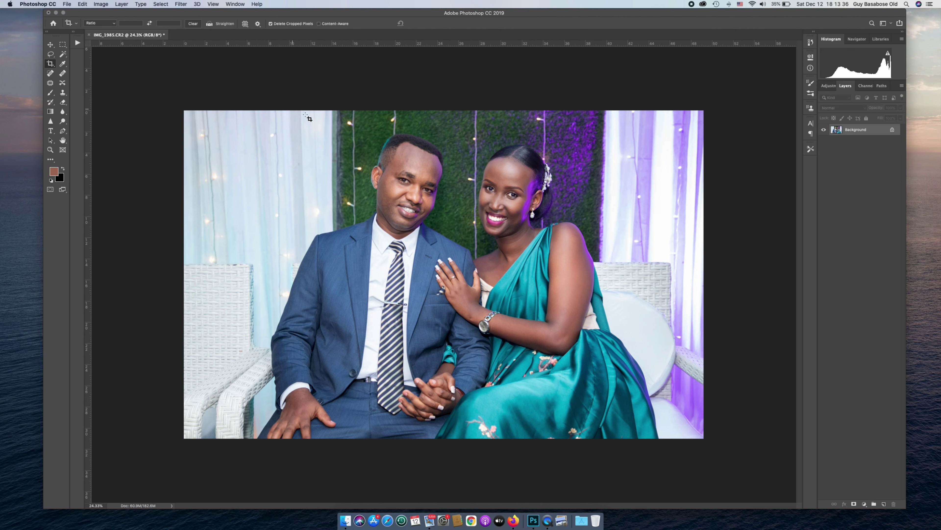
Step: Find and run the Perfect Portrait (All In One) action on the flattened image, continuing past its introductory message
left_click(76, 43)
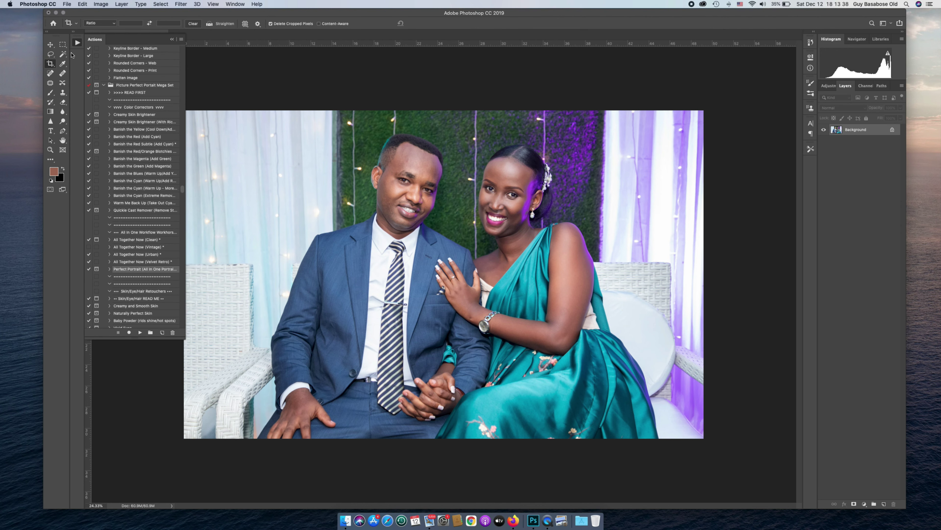
scroll(160, 168, "up", 10)
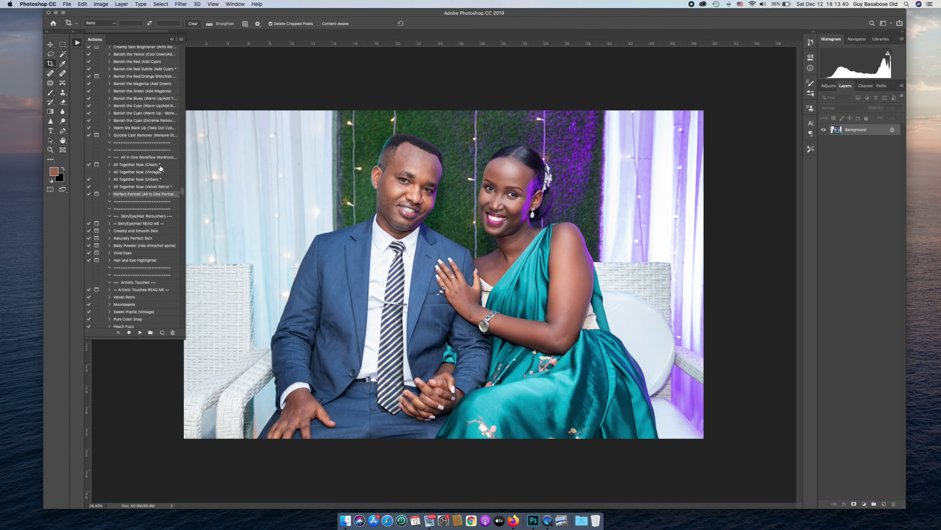
scroll(160, 168, "down", 15)
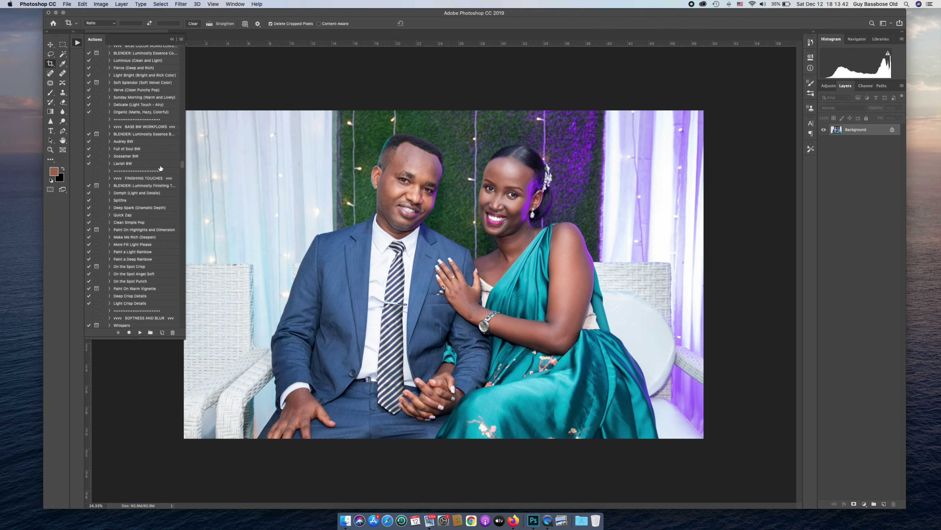
scroll(160, 167, "down", 10)
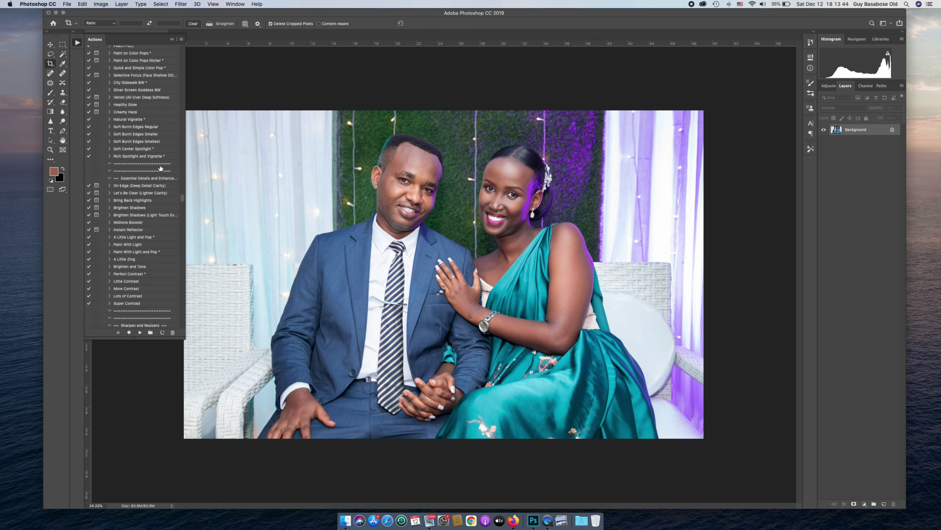
scroll(160, 167, "down", 10)
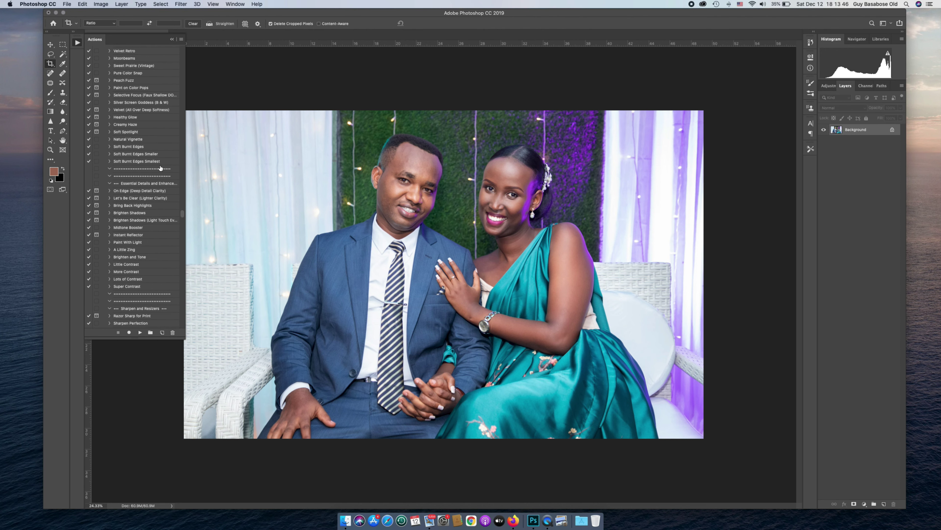
scroll(160, 168, "down", 12)
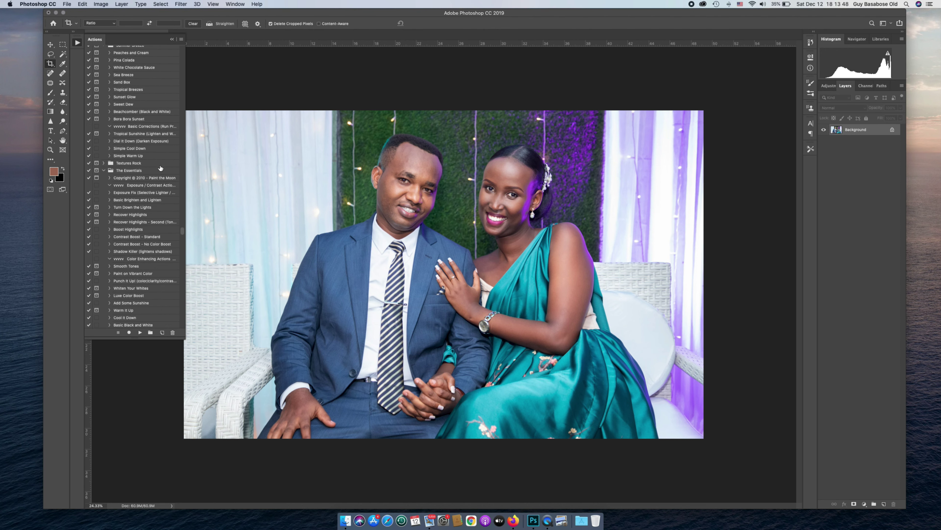
scroll(160, 168, "up", 10)
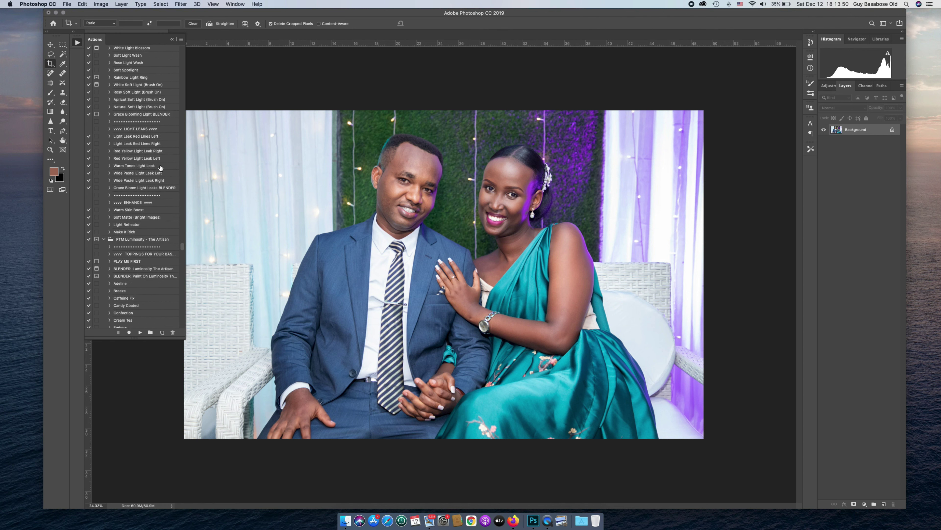
scroll(160, 167, "up", 8)
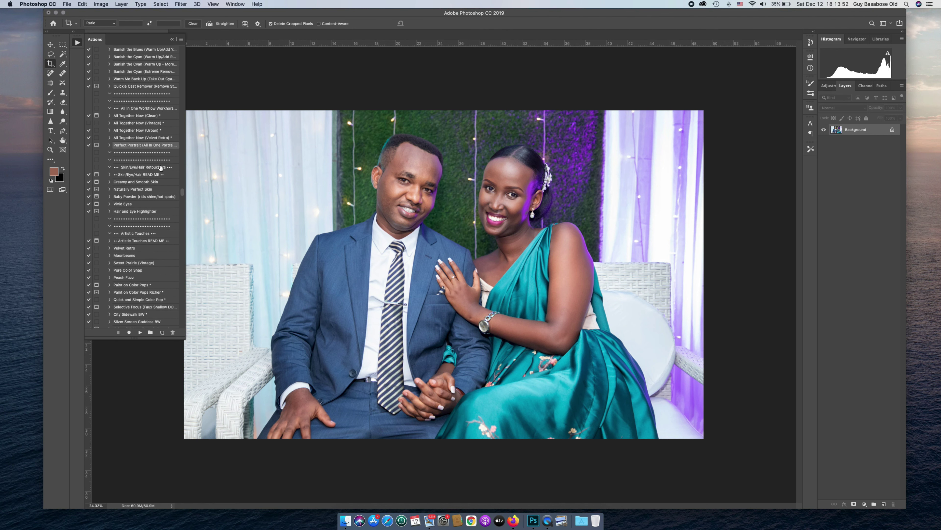
left_click(140, 332)
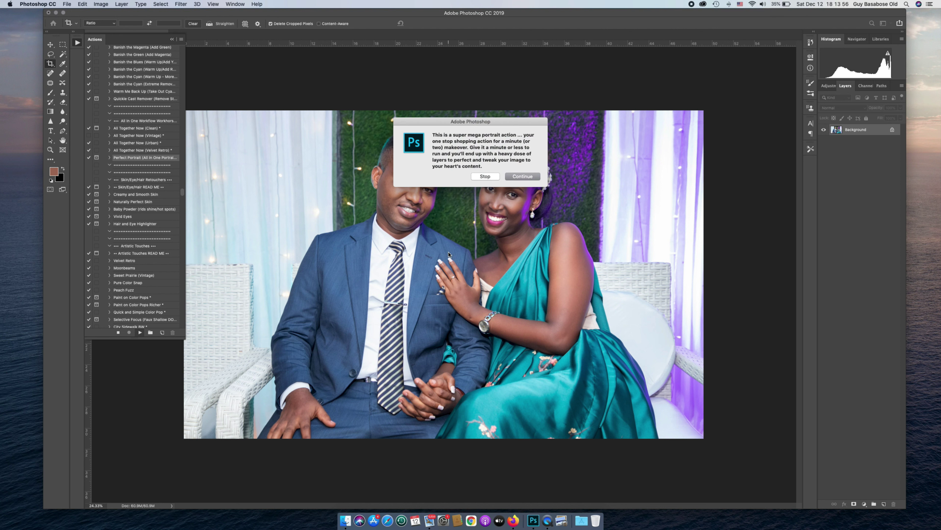
left_click(526, 179)
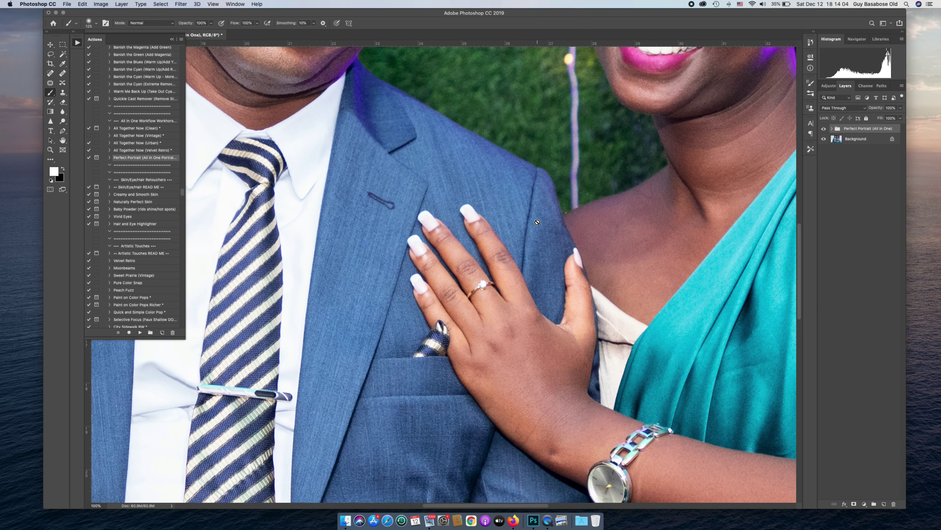
left_click(50, 149)
left_click_drag(482, 266, 386, 269)
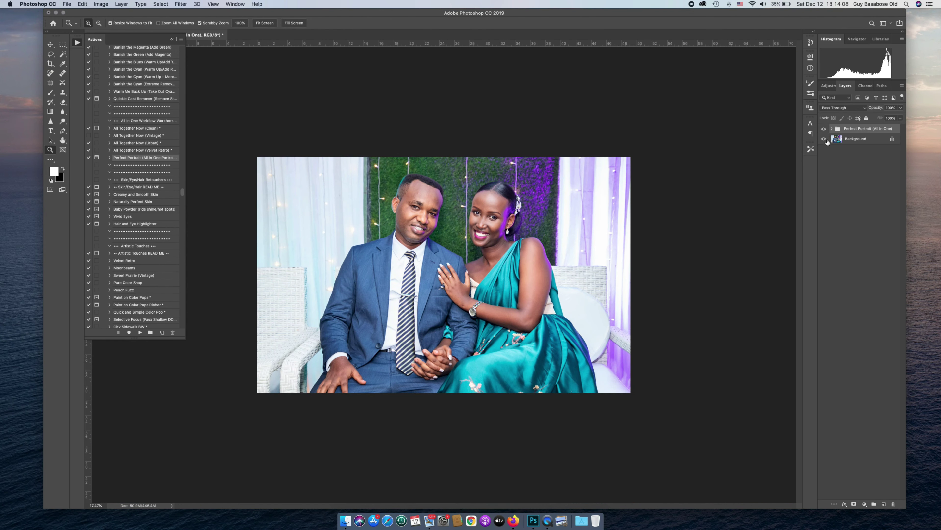
Step: Toggle the visibility of the Perfect Portrait group to compare the photo with and without the enhancement
left_click(823, 128)
left_click(824, 128)
Step: Expand the Perfect Portrait group and hide its overall Boost, Soft Pop and bottommost Bring adjustment layers
left_click(832, 129)
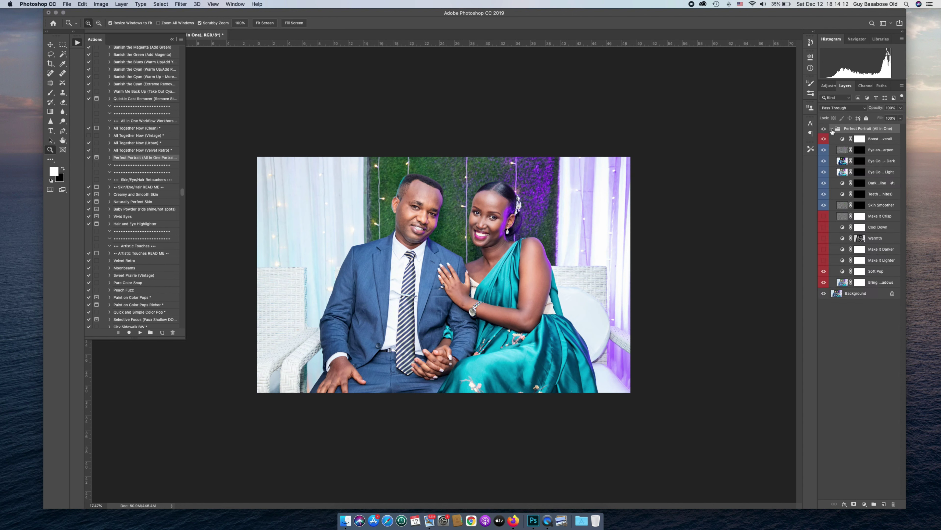
left_click(824, 139)
left_click_drag(824, 284, 828, 269)
Step: Brush white with a small brush over the woman's eyes on the eye sharpening layer's mask, and compare before and after
left_click(860, 150)
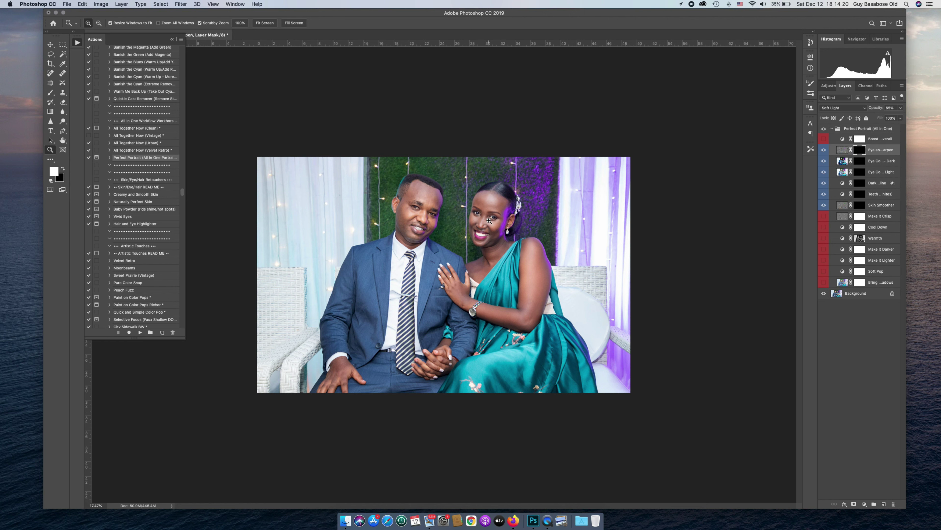
left_click_drag(489, 221, 537, 222)
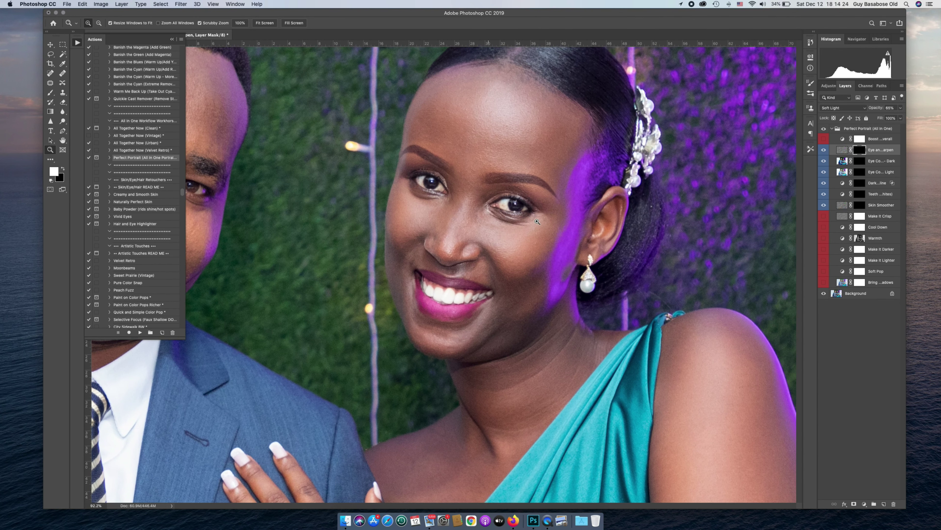
left_click(50, 93)
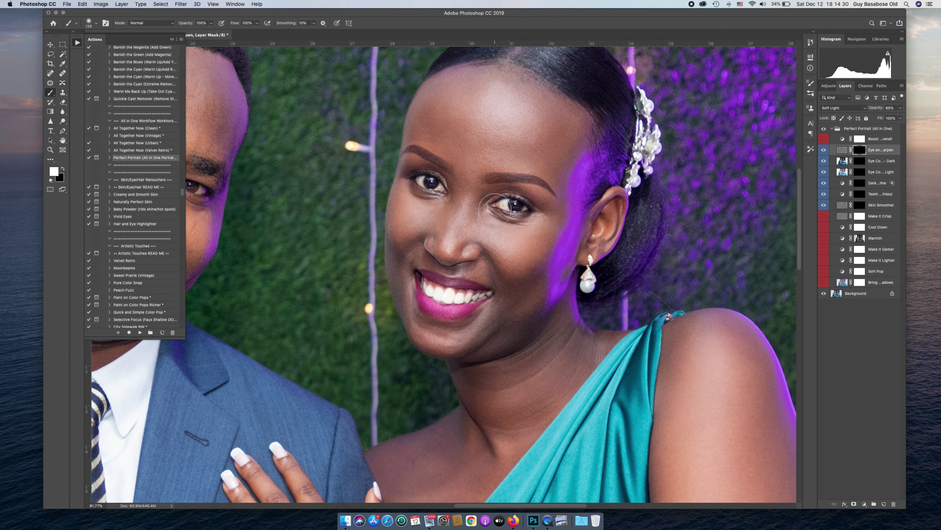
key("bracketleft")
key("bracketleft")
key("bracketleft")
key("bracketleft")
key("bracketleft")
key("bracketleft")
key("bracketleft")
mouse_move(524, 207)
left_mouse_down()
mouse_move(497, 202)
mouse_move(521, 206)
left_mouse_up()
mouse_move(416, 184)
left_mouse_down()
mouse_move(435, 184)
mouse_move(417, 180)
left_mouse_up()
left_click(824, 150)
left_click(824, 150)
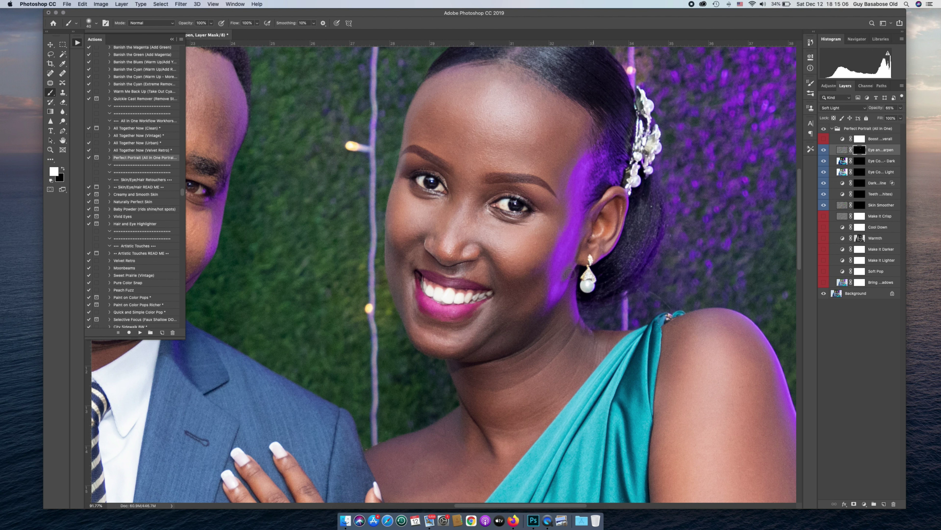
Step: Paint the sharpening onto the woman's teeth and her wristwatch bracelet on the same mask
mouse_move(474, 297)
left_mouse_down()
mouse_move(422, 286)
mouse_move(434, 299)
mouse_move(493, 296)
left_mouse_up()
scroll(493, 296, "down", 5)
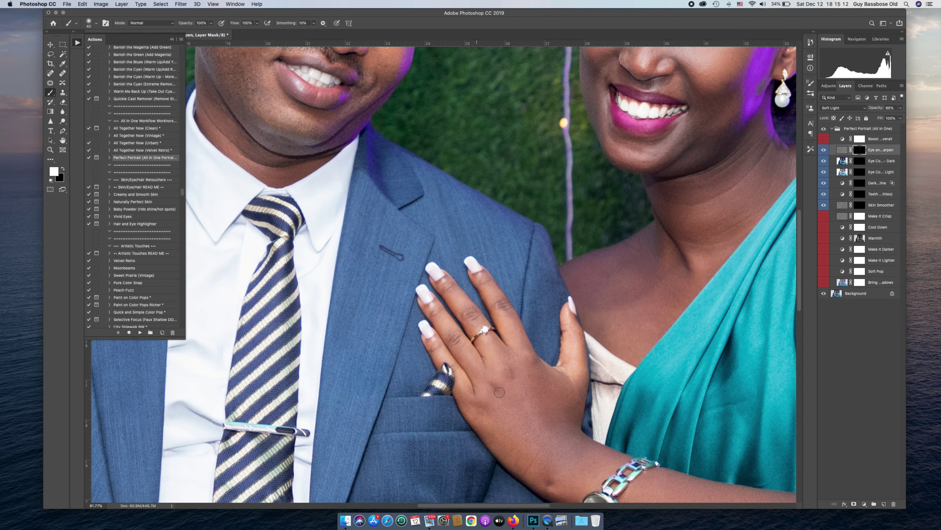
scroll(500, 393, "down", 3)
mouse_move(647, 407)
left_mouse_down()
mouse_move(608, 422)
mouse_move(602, 405)
mouse_move(623, 433)
mouse_move(643, 374)
mouse_move(662, 358)
left_mouse_up()
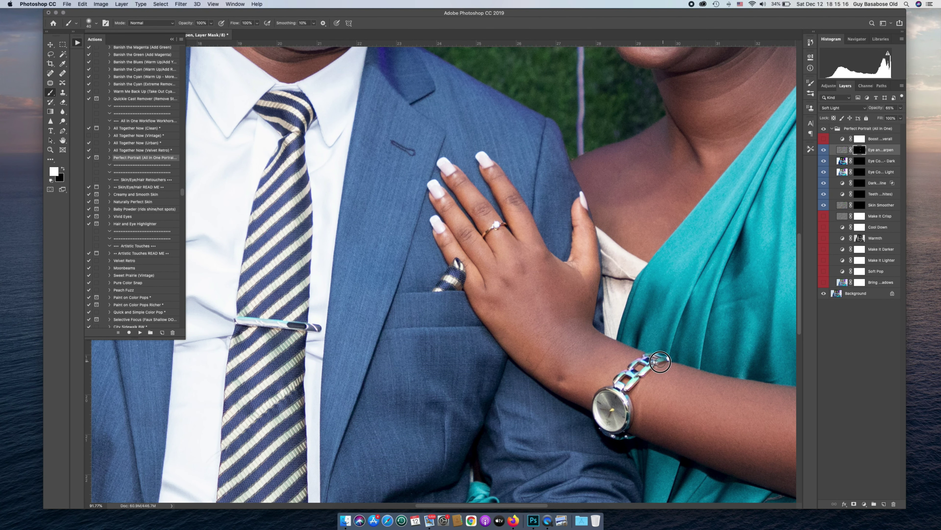
Step: Paint the sharpening onto the man's eyes and teeth
scroll(341, 339, "up", 10)
left_click_drag(322, 184, 296, 170)
left_click_drag(383, 205, 421, 218)
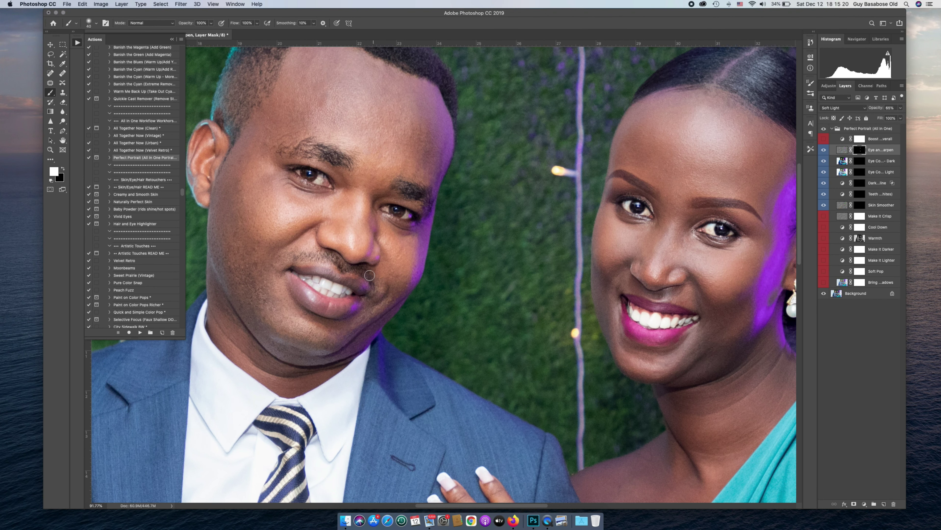
left_click_drag(349, 296, 299, 276)
Step: Enlarge the brush and paint the sharpening along the man's striped tie down to its tip
scroll(343, 242, "down", 10)
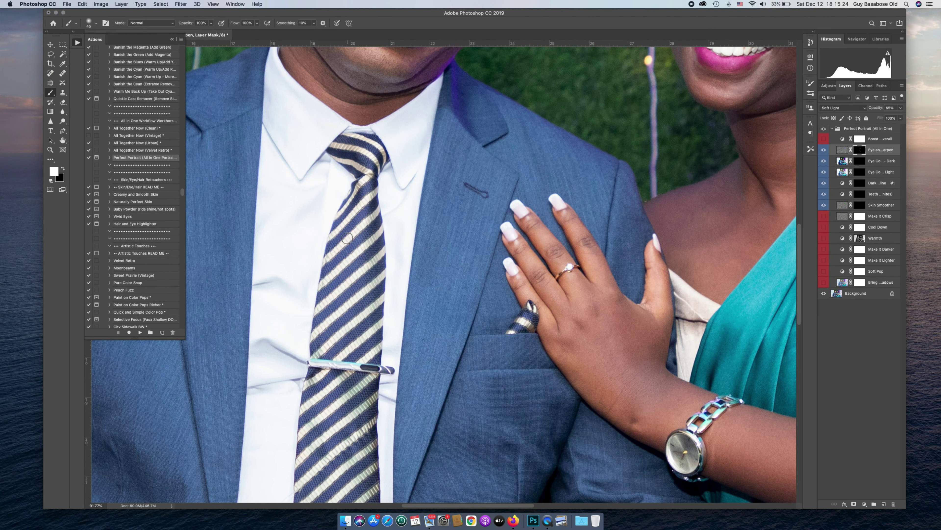
key("bracketright")
key("bracketright")
key("bracketright")
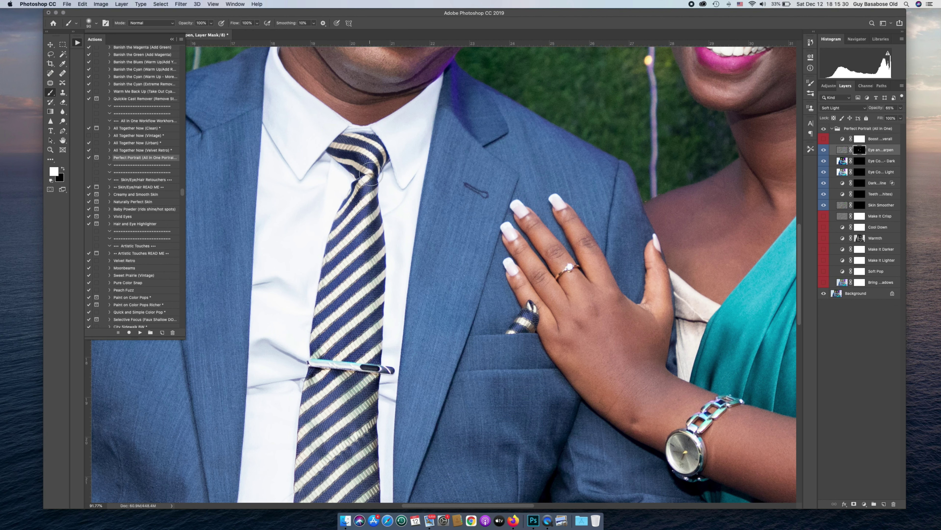
scroll(356, 148, "down", 10)
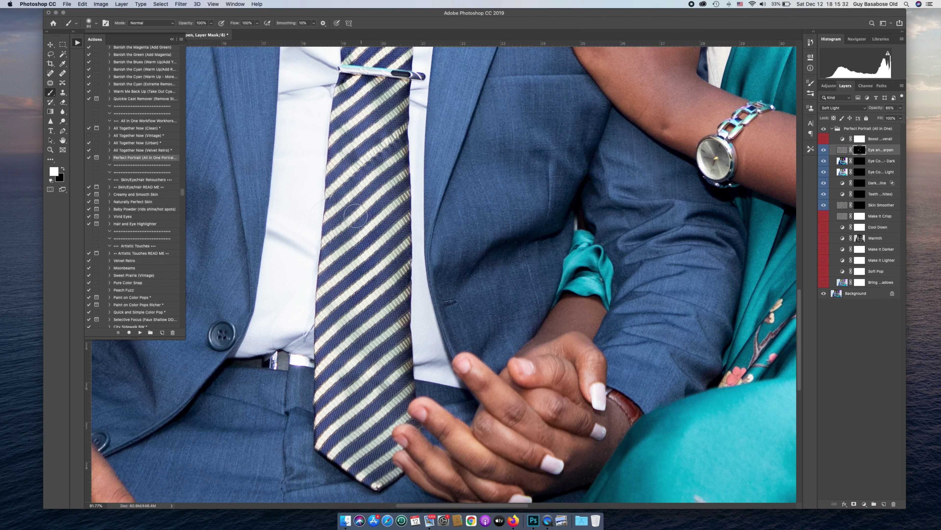
mouse_move(344, 84)
left_mouse_down()
mouse_move(338, 319)
mouse_move(389, 245)
mouse_move(407, 160)
mouse_move(401, 354)
mouse_move(375, 404)
mouse_move(318, 427)
mouse_move(388, 482)
left_mouse_up()
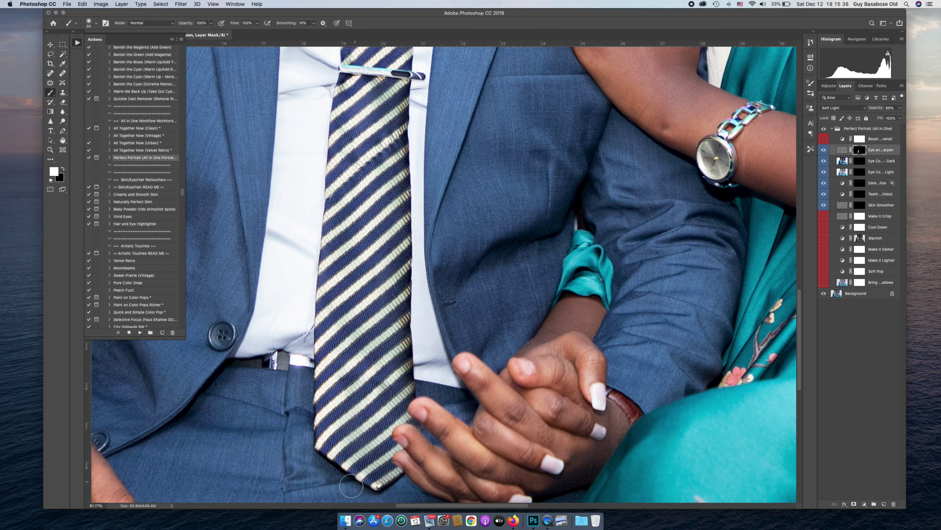
Step: Toggle the eye sharpening layer's visibility repeatedly to compare both faces with and without the sharpening
scroll(350, 484, "up", 13)
scroll(351, 486, "up", 8)
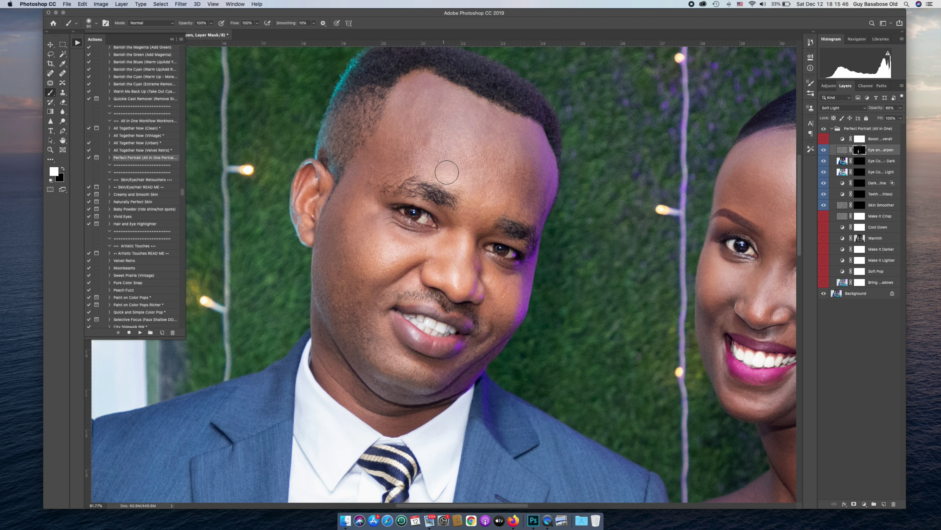
scroll(760, 174, "right", 5)
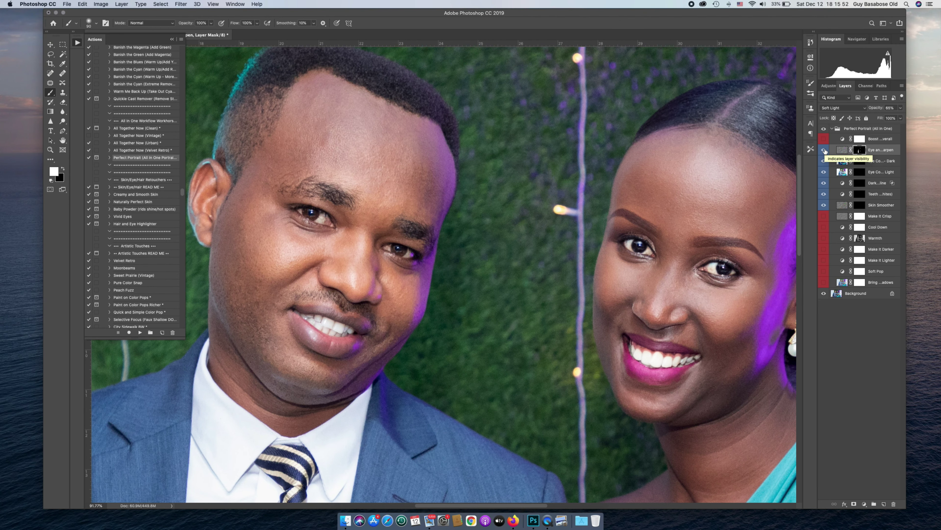
left_click(825, 149)
left_click(824, 149)
left_click(824, 150)
left_click(824, 150)
Step: Target the Skin Smoother mask, display it as a red overlay, and paint white over the woman's forehead, nose and upper cheeks
left_click(857, 207)
scroll(630, 213, "right", 5)
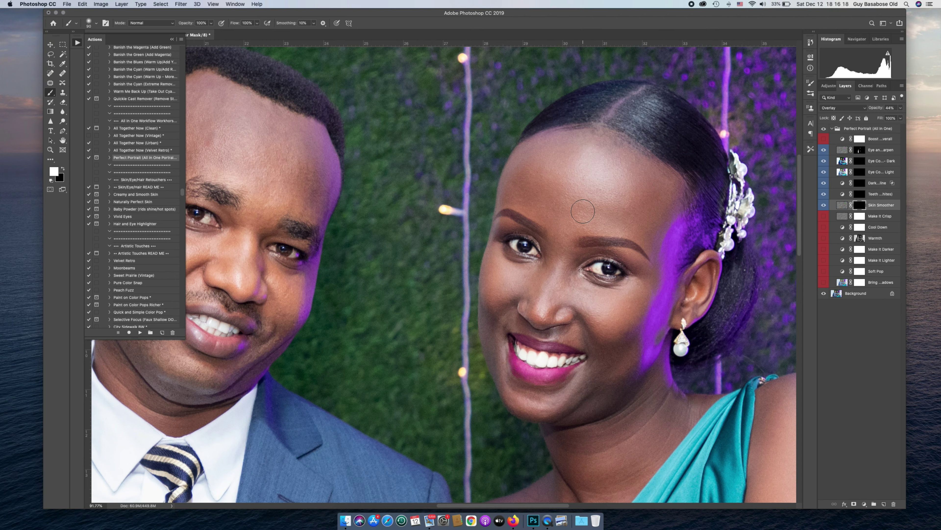
key("backslash")
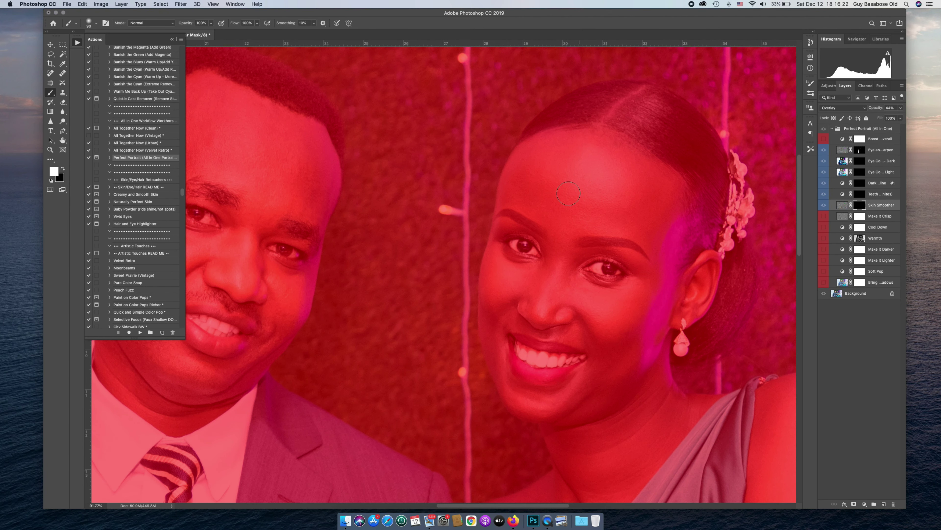
mouse_move(567, 197)
left_mouse_down()
mouse_move(558, 276)
mouse_move(522, 274)
mouse_move(492, 258)
mouse_move(487, 307)
mouse_move(538, 296)
mouse_move(515, 290)
mouse_move(534, 285)
mouse_move(549, 305)
mouse_move(536, 306)
mouse_move(570, 300)
mouse_move(567, 279)
mouse_move(633, 289)
mouse_move(646, 274)
mouse_move(638, 266)
mouse_move(649, 282)
left_mouse_up()
mouse_move(658, 247)
left_mouse_down()
mouse_move(615, 224)
mouse_move(564, 226)
mouse_move(514, 198)
mouse_move(525, 157)
mouse_move(635, 153)
mouse_move(657, 173)
mouse_move(671, 209)
mouse_move(673, 270)
left_mouse_up()
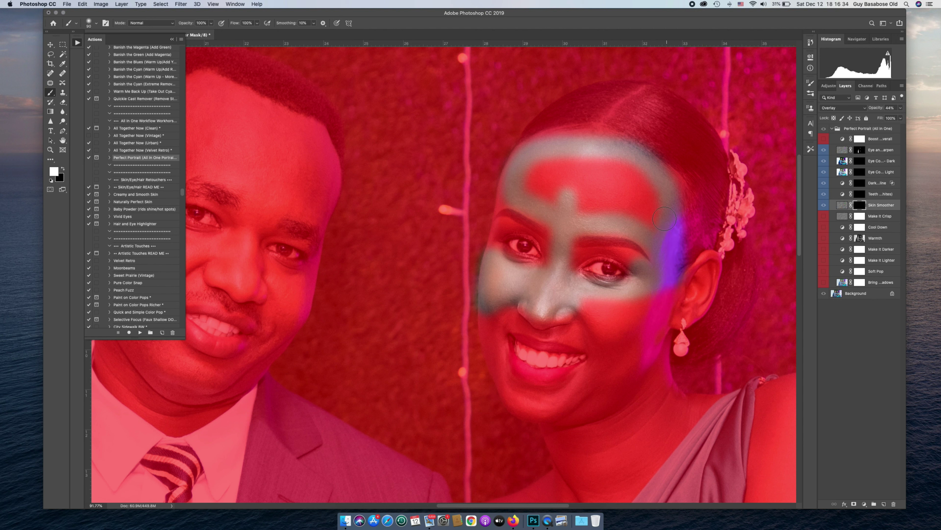
left_click_drag(664, 218, 551, 206)
mouse_move(639, 222)
left_mouse_down()
mouse_move(637, 193)
mouse_move(528, 189)
mouse_move(564, 165)
left_mouse_up()
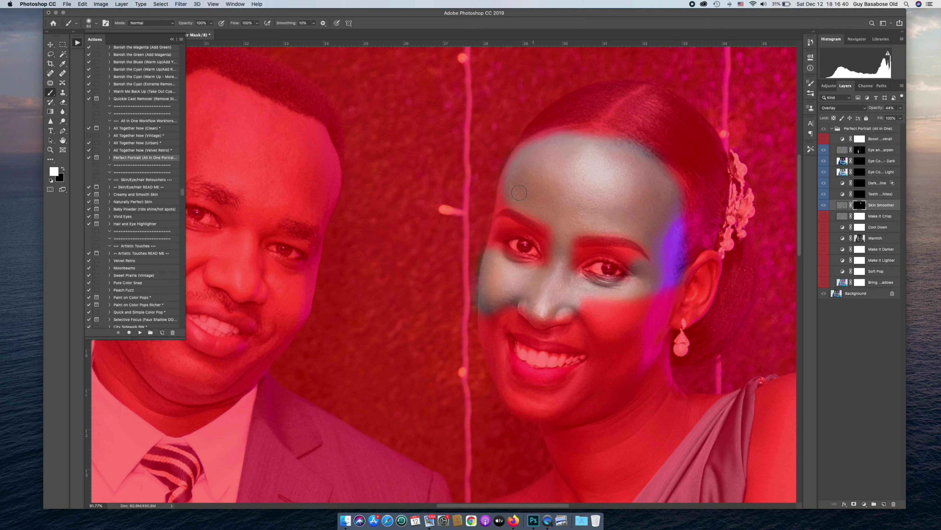
Step: Extend the skin smoothing to the woman's hairline, ear and the skin around her eyes, nose and upper lip
mouse_move(520, 153)
left_mouse_down()
mouse_move(541, 139)
mouse_move(585, 137)
mouse_move(621, 140)
mouse_move(643, 158)
left_mouse_up()
mouse_move(673, 229)
left_mouse_down()
mouse_move(675, 285)
mouse_move(685, 296)
mouse_move(699, 264)
mouse_move(710, 255)
mouse_move(717, 268)
mouse_move(706, 294)
mouse_move(671, 318)
left_mouse_up()
mouse_move(699, 284)
left_mouse_down()
mouse_move(713, 262)
mouse_move(697, 315)
mouse_move(689, 311)
mouse_move(664, 334)
mouse_move(671, 281)
mouse_move(648, 301)
mouse_move(621, 254)
left_mouse_up()
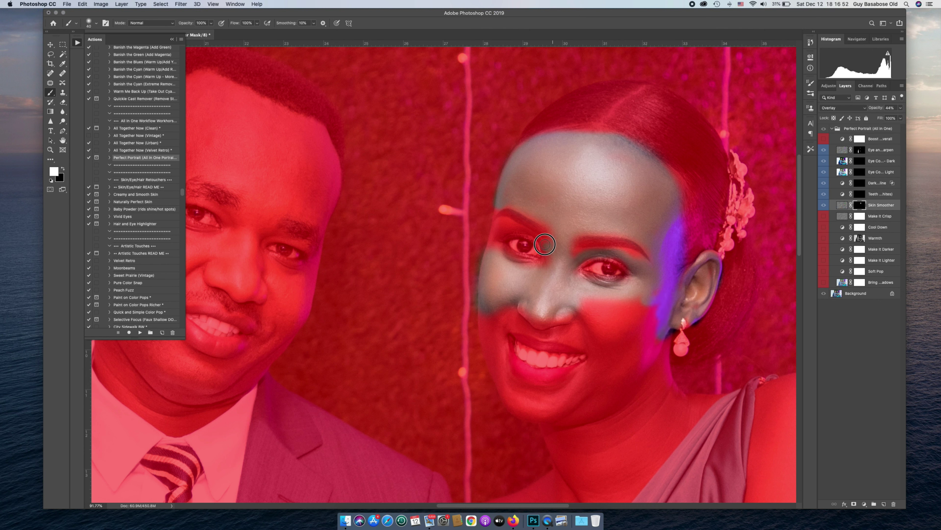
mouse_move(514, 225)
left_mouse_down()
mouse_move(492, 245)
mouse_move(501, 227)
mouse_move(498, 254)
mouse_move(514, 268)
mouse_move(511, 313)
mouse_move(521, 321)
mouse_move(507, 321)
mouse_move(572, 337)
mouse_move(570, 321)
mouse_move(517, 307)
mouse_move(614, 309)
mouse_move(573, 302)
mouse_move(601, 302)
left_mouse_up()
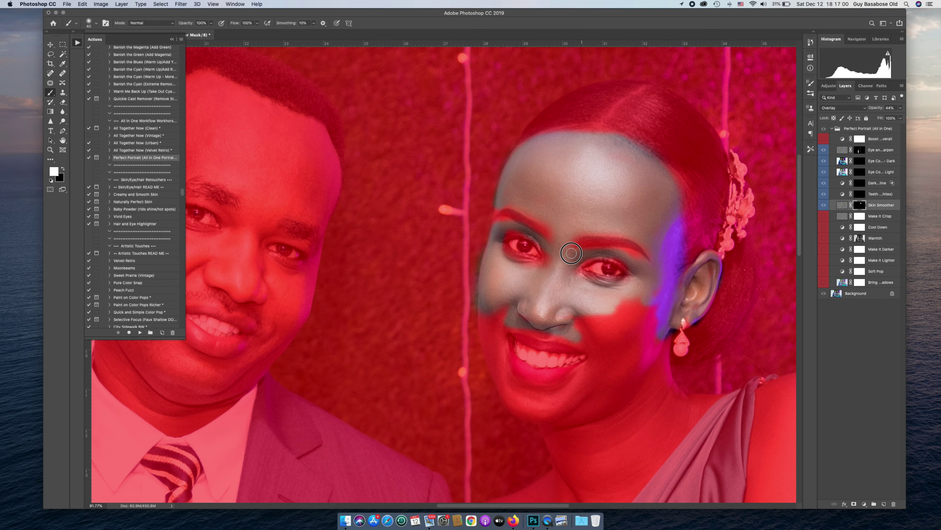
Step: Enlarge the brush and paint the skin smoothing over the woman's lower cheeks, chin, neck and upper chest
scroll(562, 217, "down", 5)
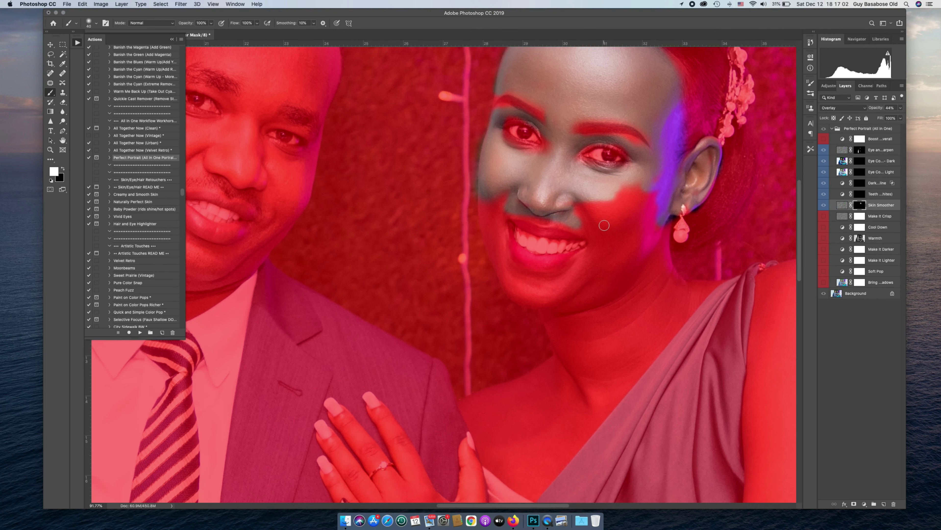
key("bracketright")
key("bracketright")
key("bracketright")
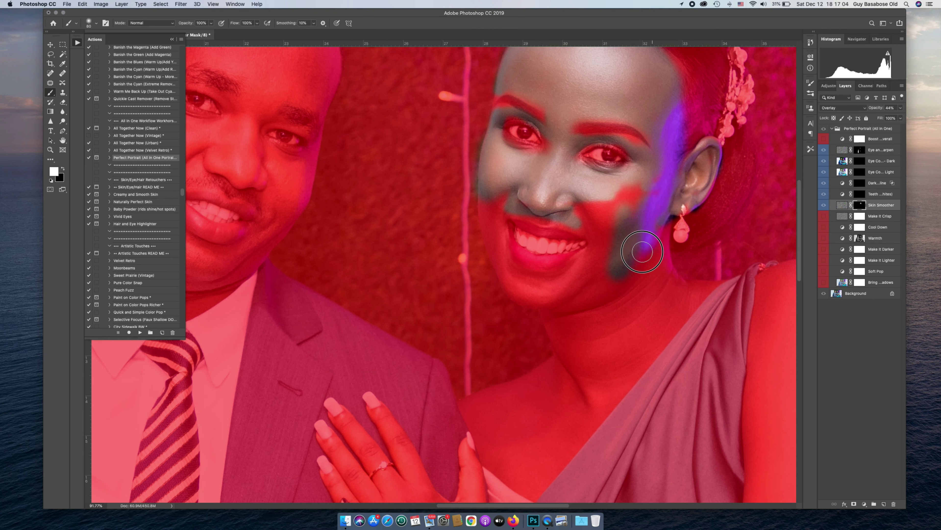
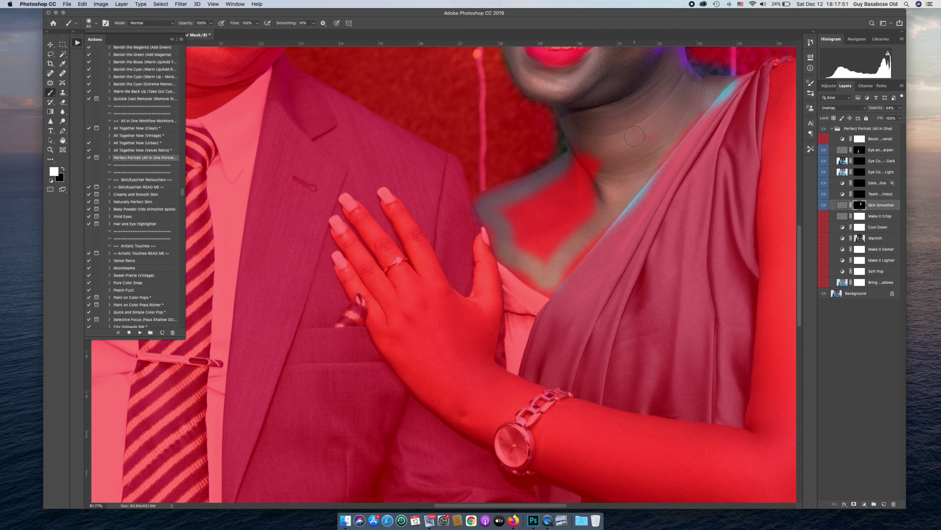
mouse_move(588, 171)
left_mouse_down()
mouse_move(594, 142)
mouse_move(569, 171)
mouse_move(571, 141)
mouse_move(557, 195)
mouse_move(558, 186)
mouse_move(502, 226)
mouse_move(526, 221)
mouse_move(519, 227)
mouse_move(536, 238)
mouse_move(575, 211)
mouse_move(540, 247)
mouse_move(562, 257)
mouse_move(548, 270)
mouse_move(592, 225)
mouse_move(544, 281)
mouse_move(526, 272)
mouse_move(514, 260)
mouse_move(561, 191)
mouse_move(559, 200)
mouse_move(589, 208)
mouse_move(563, 233)
mouse_move(655, 114)
mouse_move(680, 115)
mouse_move(698, 101)
mouse_move(625, 172)
left_mouse_up()
Step: Paint the skin smoothing over the woman's shoulder and upper arm with a larger brush
scroll(624, 126, "down", 10)
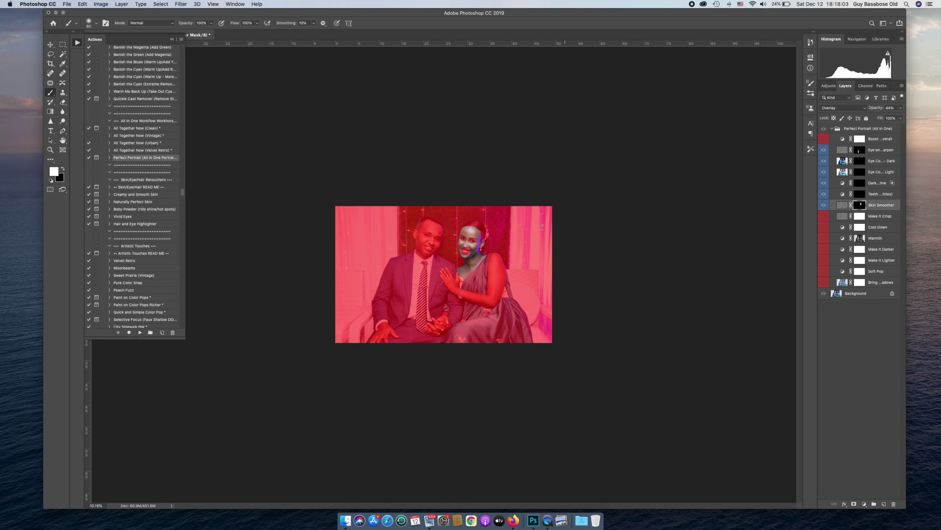
scroll(501, 270, "up", 5)
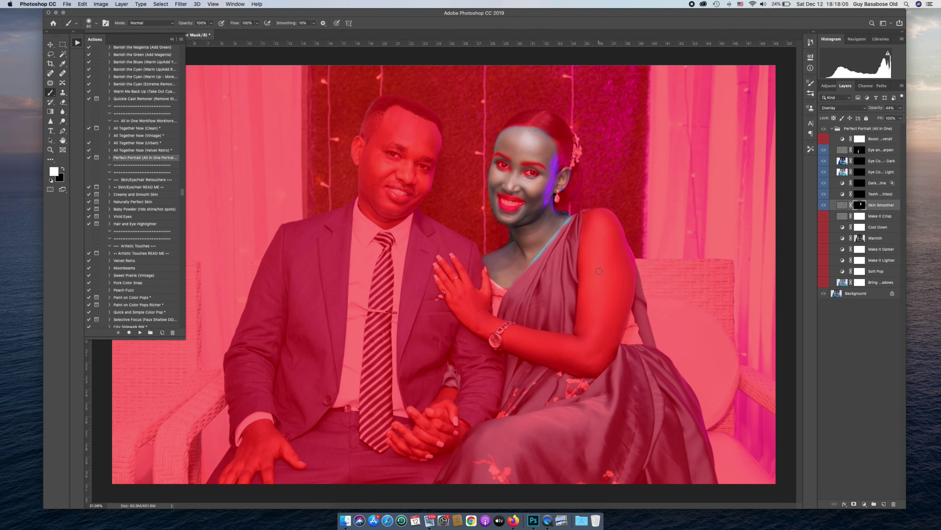
key("bracketright")
mouse_move(597, 220)
left_mouse_down()
mouse_move(626, 279)
mouse_move(612, 343)
mouse_move(588, 367)
mouse_move(522, 345)
mouse_move(587, 346)
mouse_move(571, 369)
mouse_move(592, 334)
mouse_move(585, 337)
mouse_move(582, 324)
mouse_move(584, 240)
mouse_move(590, 282)
mouse_move(608, 254)
left_mouse_up()
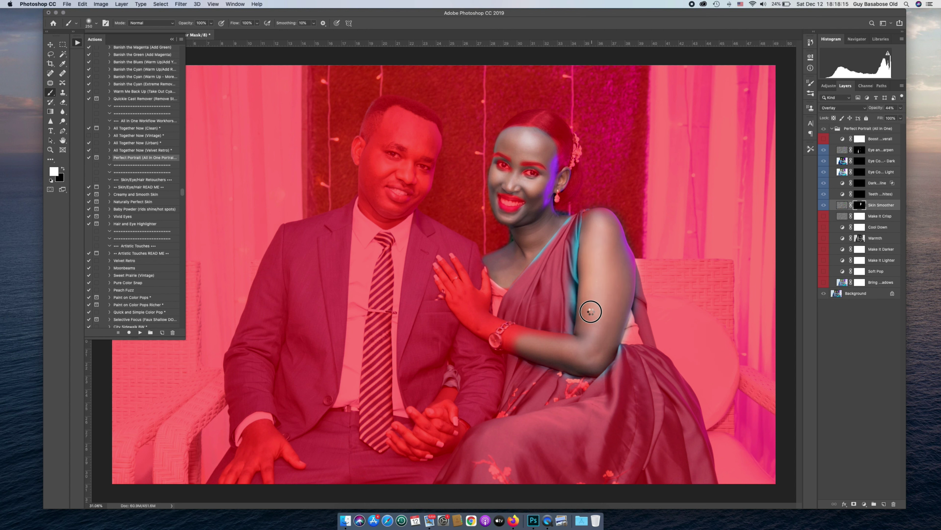
Step: Paint the skin smoothing along the woman's forearm and the back of her hand, leaving out the watch, ring and nails
scroll(577, 320, "up", 3)
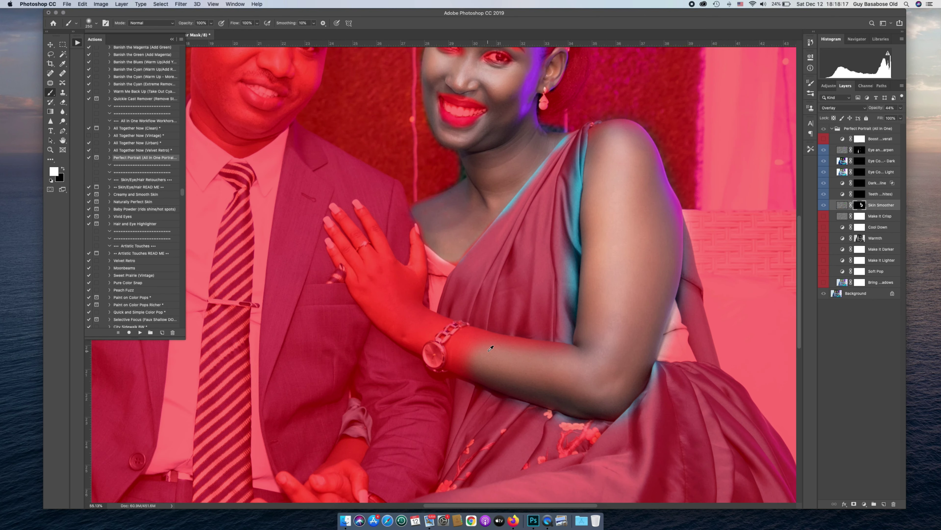
scroll(491, 348, "up", 3)
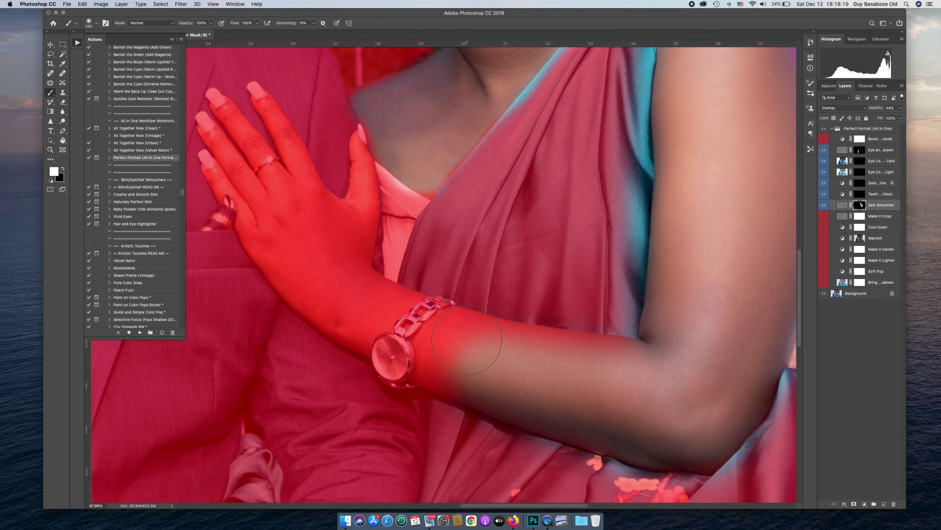
mouse_move(614, 344)
left_mouse_down()
mouse_move(438, 321)
mouse_move(426, 334)
mouse_move(426, 378)
mouse_move(463, 394)
mouse_move(474, 385)
mouse_move(450, 359)
mouse_move(454, 335)
mouse_move(441, 368)
mouse_move(480, 343)
mouse_move(612, 378)
mouse_move(490, 353)
mouse_move(454, 334)
mouse_move(559, 365)
mouse_move(607, 364)
mouse_move(460, 339)
mouse_move(437, 368)
mouse_move(445, 341)
mouse_move(464, 362)
left_mouse_up()
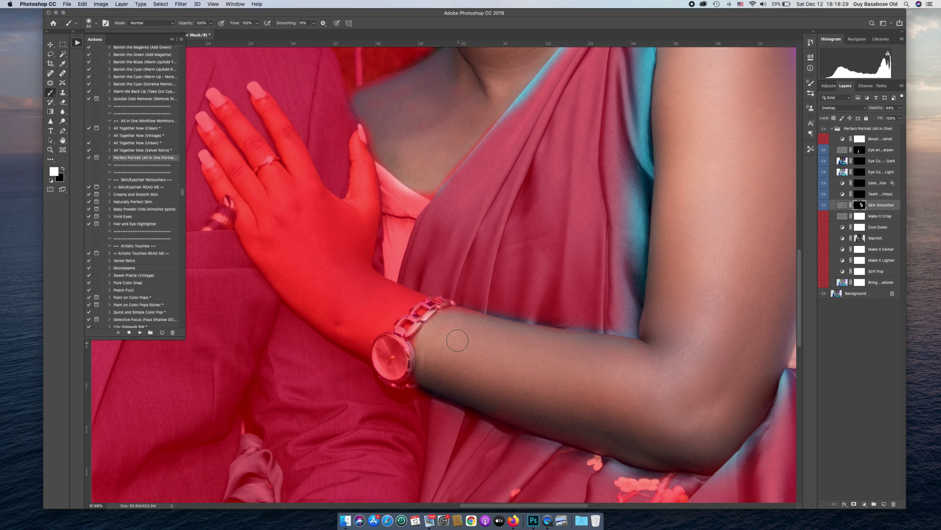
mouse_move(405, 300)
left_mouse_down()
mouse_move(353, 264)
mouse_move(353, 205)
left_mouse_up()
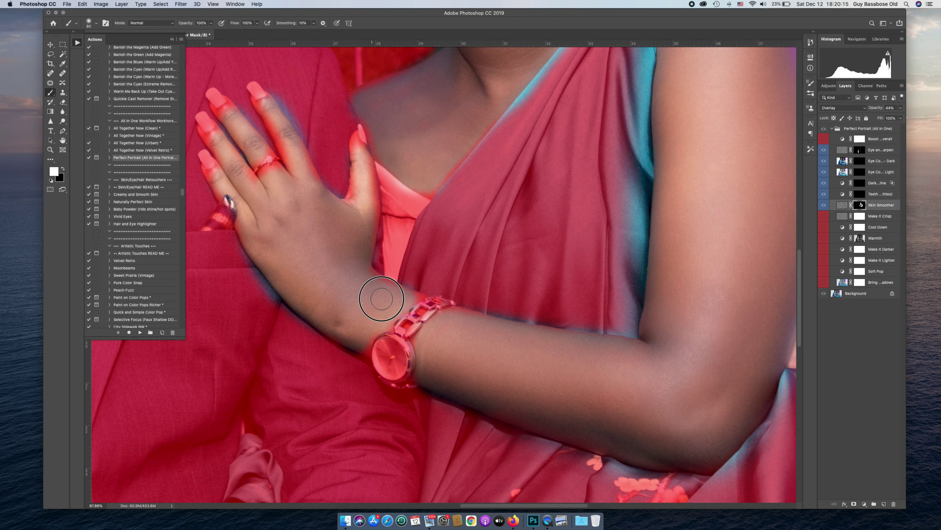
Step: Paint the skin smoothing over the couple's clasped hands
scroll(517, 328, "down", 10)
scroll(537, 327, "left", 8)
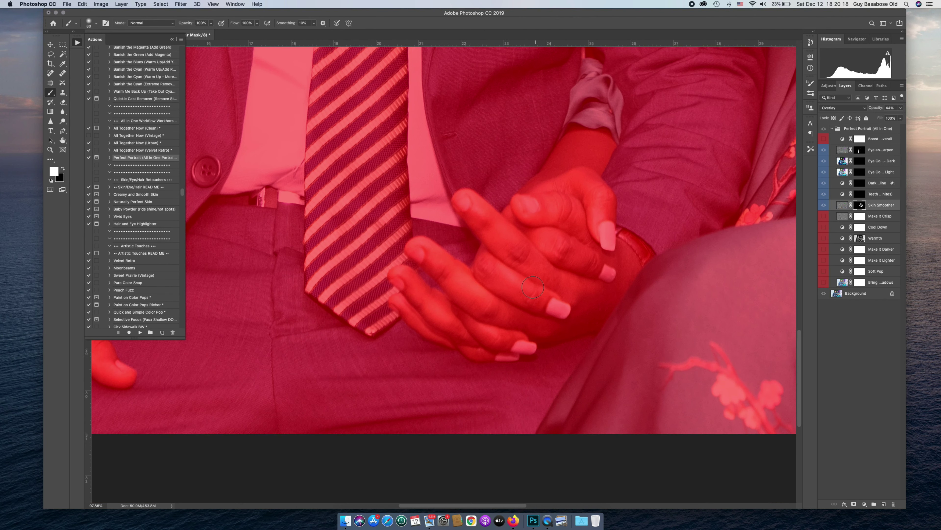
mouse_move(532, 286)
left_mouse_down()
mouse_move(475, 221)
mouse_move(546, 275)
mouse_move(565, 164)
mouse_move(576, 144)
mouse_move(606, 148)
mouse_move(563, 210)
mouse_move(570, 194)
mouse_move(607, 193)
mouse_move(576, 234)
mouse_move(583, 256)
mouse_move(633, 274)
mouse_move(602, 311)
mouse_move(587, 289)
mouse_move(543, 282)
mouse_move(600, 290)
mouse_move(604, 280)
mouse_move(557, 259)
mouse_move(544, 220)
mouse_move(491, 270)
mouse_move(489, 259)
mouse_move(488, 293)
mouse_move(540, 309)
mouse_move(541, 324)
mouse_move(564, 335)
mouse_move(468, 322)
mouse_move(476, 336)
mouse_move(439, 321)
mouse_move(423, 301)
mouse_move(449, 323)
mouse_move(410, 308)
mouse_move(421, 325)
mouse_move(489, 332)
mouse_move(471, 286)
mouse_move(438, 265)
mouse_move(473, 292)
mouse_move(441, 281)
mouse_move(470, 310)
mouse_move(504, 307)
mouse_move(489, 266)
mouse_move(507, 271)
mouse_move(483, 226)
mouse_move(497, 219)
mouse_move(552, 284)
mouse_move(537, 299)
mouse_move(572, 304)
mouse_move(580, 332)
mouse_move(501, 329)
mouse_move(496, 344)
mouse_move(502, 303)
mouse_move(553, 233)
left_mouse_up()
Step: Paint the skin smoothing over the man's face, ear and neck, leaving out his eyes, eyebrows, lips and hair
scroll(553, 233, "up", 15)
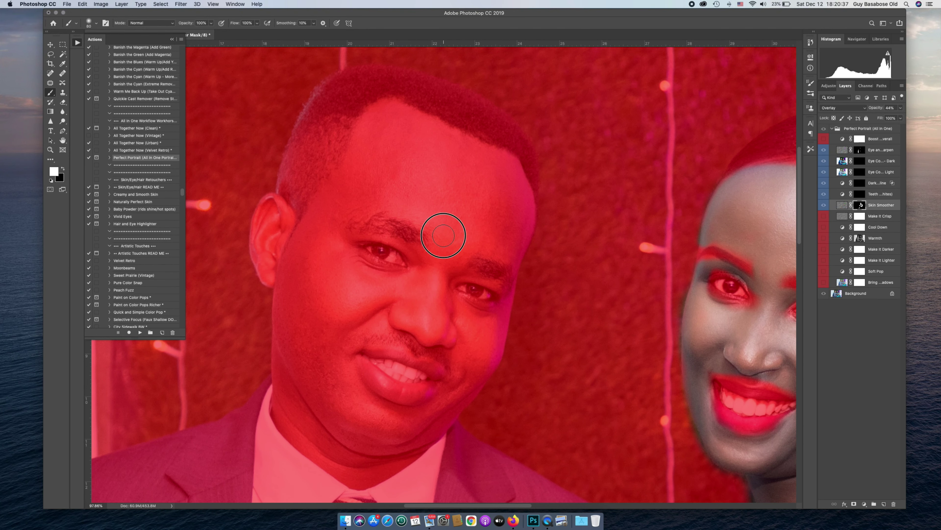
mouse_move(444, 235)
left_mouse_down()
mouse_move(441, 264)
mouse_move(400, 282)
mouse_move(358, 275)
mouse_move(331, 229)
mouse_move(332, 207)
mouse_move(352, 195)
mouse_move(424, 210)
mouse_move(449, 231)
mouse_move(421, 196)
mouse_move(372, 179)
mouse_move(330, 185)
mouse_move(374, 112)
mouse_move(395, 111)
mouse_move(515, 170)
mouse_move(525, 211)
mouse_move(524, 250)
mouse_move(465, 245)
mouse_move(453, 263)
mouse_move(450, 293)
mouse_move(464, 309)
mouse_move(505, 306)
mouse_move(497, 346)
mouse_move(471, 382)
mouse_move(447, 400)
mouse_move(386, 408)
mouse_move(354, 389)
mouse_move(343, 342)
mouse_move(358, 321)
mouse_move(410, 314)
mouse_move(450, 330)
mouse_move(408, 307)
mouse_move(446, 315)
mouse_move(450, 336)
mouse_move(405, 327)
mouse_move(434, 294)
mouse_move(345, 304)
mouse_move(319, 203)
mouse_move(286, 263)
mouse_move(279, 221)
mouse_move(264, 229)
mouse_move(271, 267)
mouse_move(268, 259)
mouse_move(313, 243)
mouse_move(324, 295)
mouse_move(345, 283)
mouse_move(352, 304)
mouse_move(329, 362)
mouse_move(308, 344)
mouse_move(304, 273)
mouse_move(284, 293)
mouse_move(279, 398)
mouse_move(311, 450)
mouse_move(399, 473)
mouse_move(489, 360)
mouse_move(475, 332)
mouse_move(464, 342)
mouse_move(486, 326)
mouse_move(454, 315)
mouse_move(443, 420)
mouse_move(361, 405)
mouse_move(315, 385)
mouse_move(296, 390)
mouse_move(358, 437)
mouse_move(414, 420)
mouse_move(347, 449)
mouse_move(357, 432)
mouse_move(333, 460)
mouse_move(390, 448)
mouse_move(427, 418)
mouse_move(333, 458)
mouse_move(298, 415)
left_mouse_up()
scroll(311, 356, "up", 5)
scroll(312, 356, "up", 2)
mouse_move(330, 358)
left_mouse_down()
mouse_move(381, 389)
mouse_move(344, 382)
mouse_move(371, 369)
mouse_move(391, 337)
mouse_move(385, 327)
mouse_move(432, 358)
mouse_move(418, 352)
mouse_move(373, 363)
mouse_move(391, 353)
mouse_move(416, 367)
mouse_move(444, 390)
mouse_move(419, 387)
mouse_move(440, 405)
mouse_move(397, 380)
mouse_move(455, 418)
mouse_move(468, 413)
mouse_move(462, 429)
mouse_move(509, 436)
mouse_move(491, 413)
mouse_move(477, 425)
mouse_move(445, 412)
mouse_move(436, 388)
mouse_move(496, 391)
mouse_move(426, 375)
mouse_move(424, 361)
mouse_move(494, 385)
mouse_move(415, 343)
mouse_move(513, 381)
mouse_move(496, 398)
left_mouse_up()
scroll(459, 377, "down", 10)
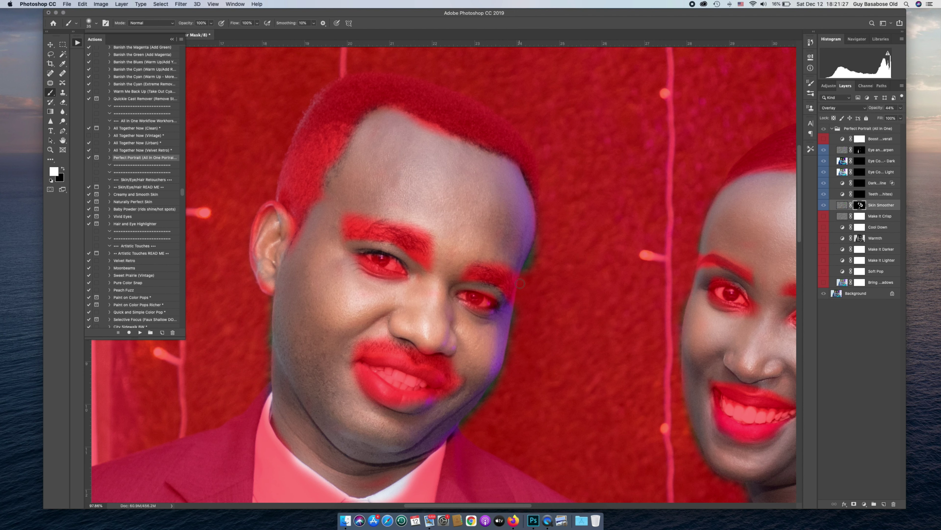
scroll(433, 244, "down", 2)
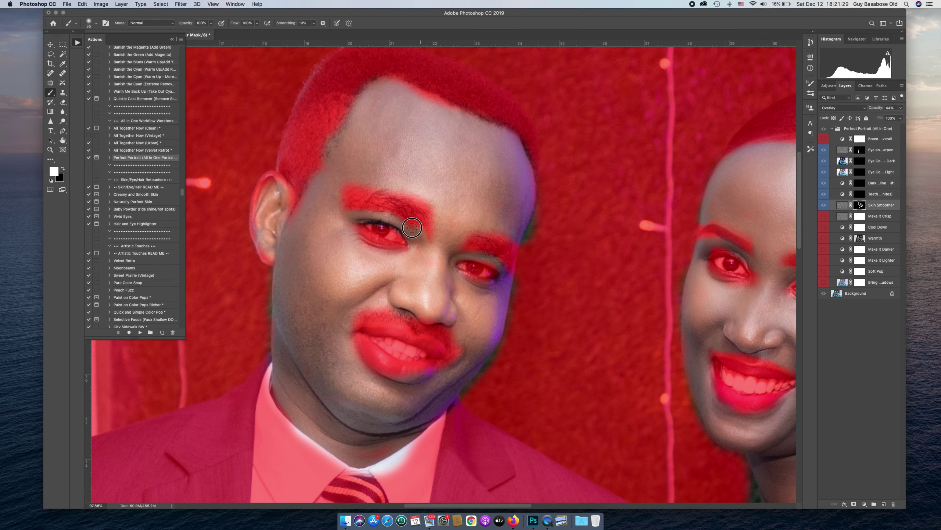
scroll(416, 238, "down", 15)
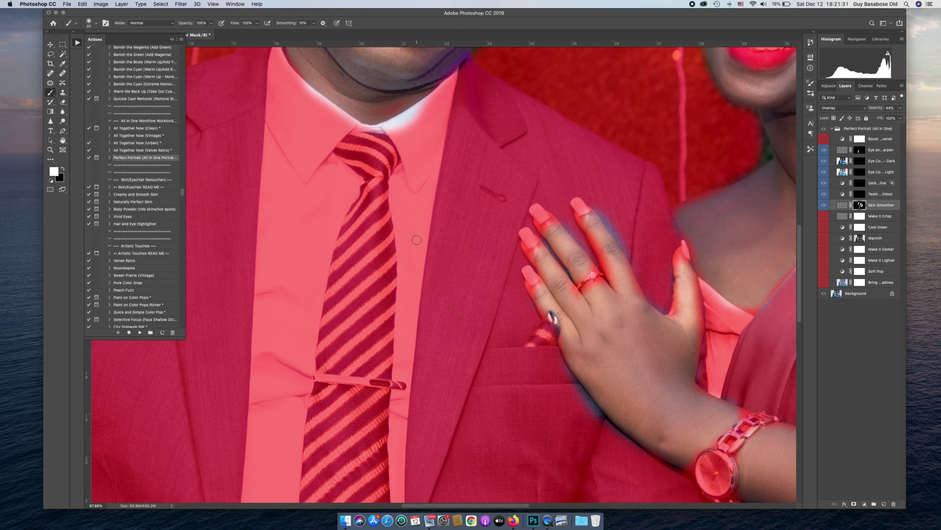
Step: Paint the skin smoothing over the man's hand resting on his thigh, covering the wrist, back of the hand and fingers
scroll(393, 236, "down", 10)
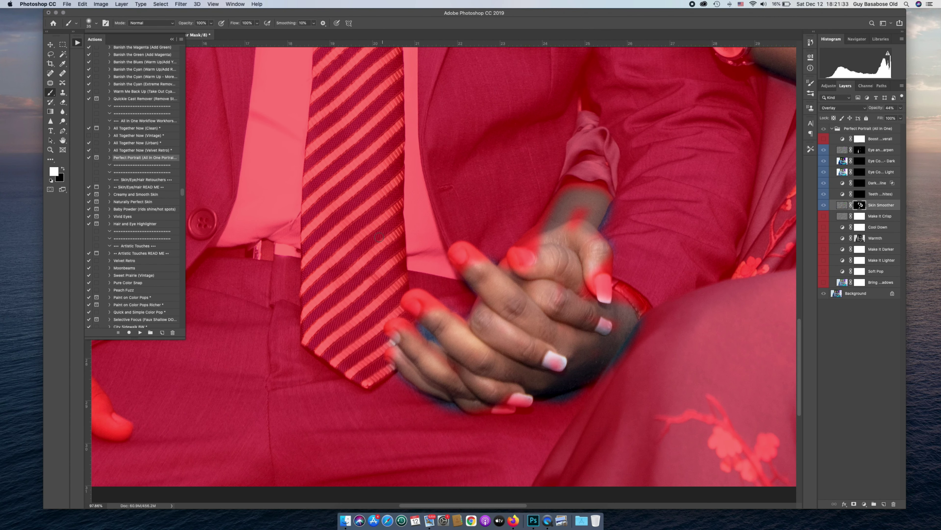
scroll(376, 237, "left", 8)
scroll(376, 237, "left", 15)
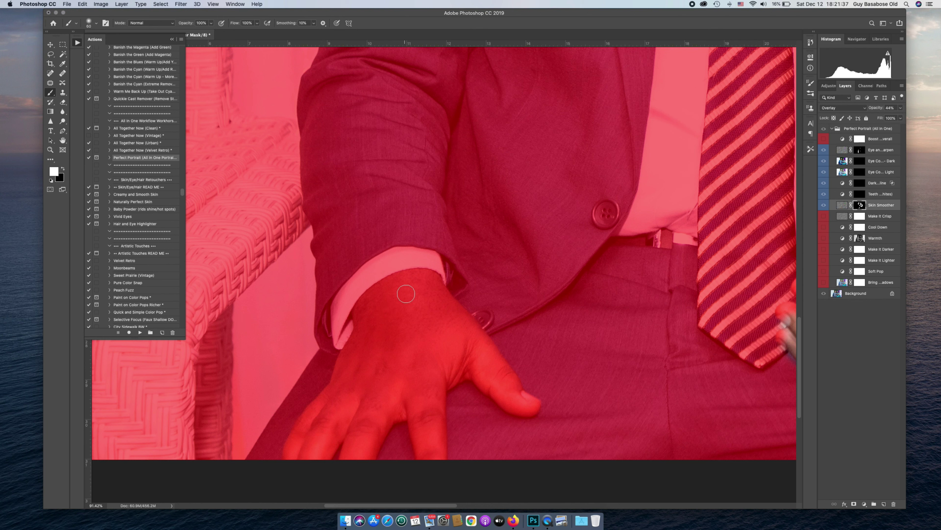
mouse_move(422, 288)
left_mouse_down()
mouse_move(384, 296)
mouse_move(365, 316)
mouse_move(344, 389)
mouse_move(314, 438)
mouse_move(397, 370)
mouse_move(347, 456)
mouse_move(371, 413)
mouse_move(420, 376)
mouse_move(427, 431)
left_mouse_up()
mouse_move(417, 381)
left_mouse_down()
mouse_move(448, 365)
mouse_move(505, 385)
mouse_move(444, 300)
mouse_move(432, 300)
mouse_move(437, 359)
mouse_move(425, 341)
mouse_move(402, 340)
left_mouse_up()
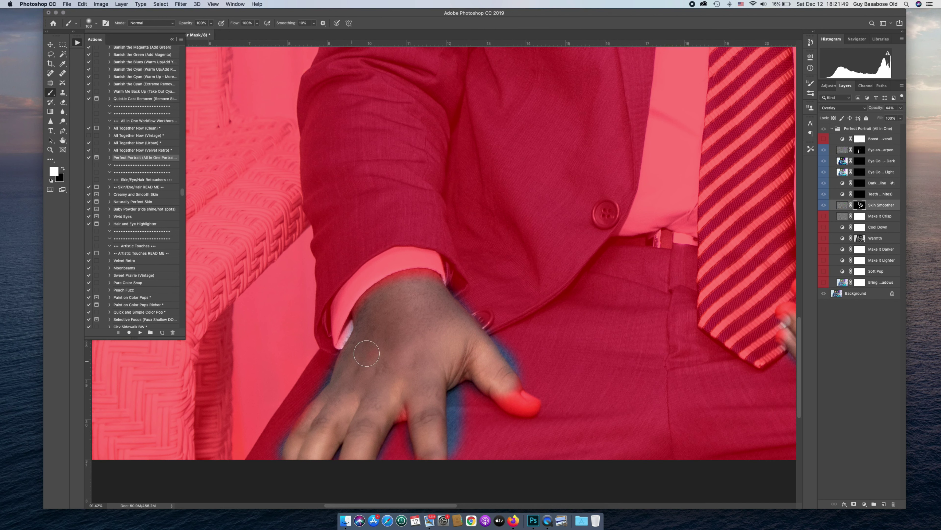
Step: Hide the red mask overlay to show the couple's portrait in its real colours
scroll(382, 316, "down", 5)
scroll(441, 302, "up", 3)
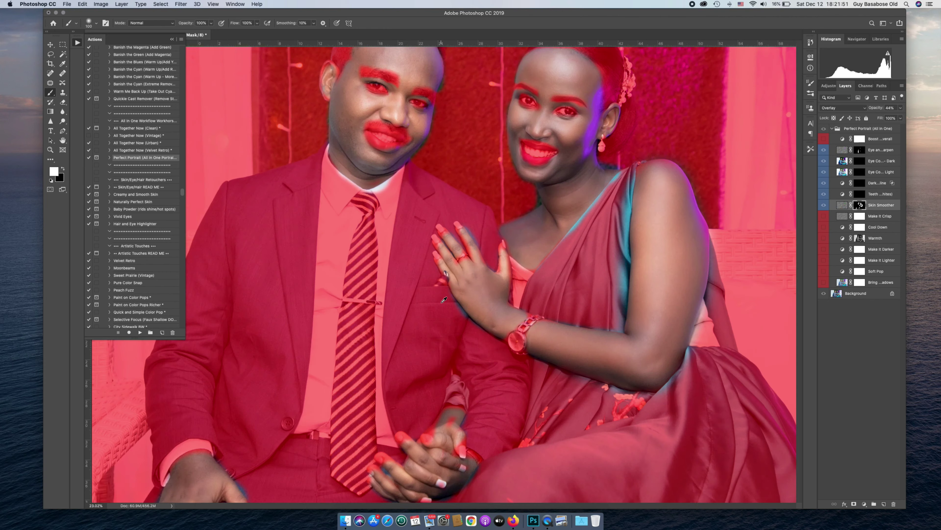
scroll(442, 302, "down", 3)
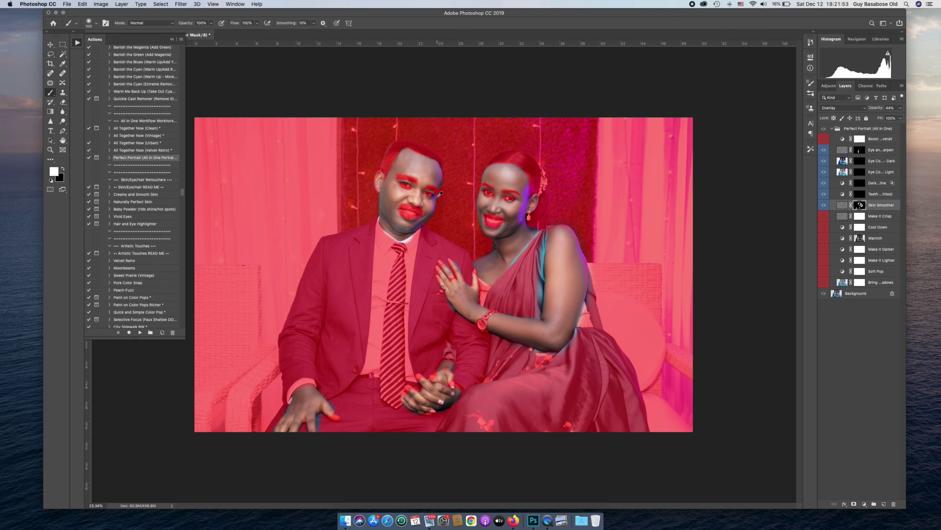
scroll(440, 194, "up", 2)
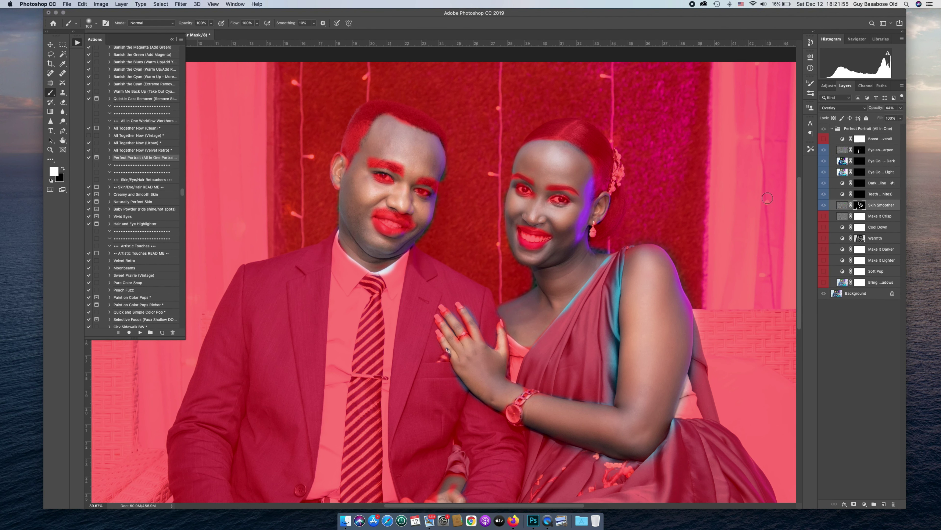
key("backslash")
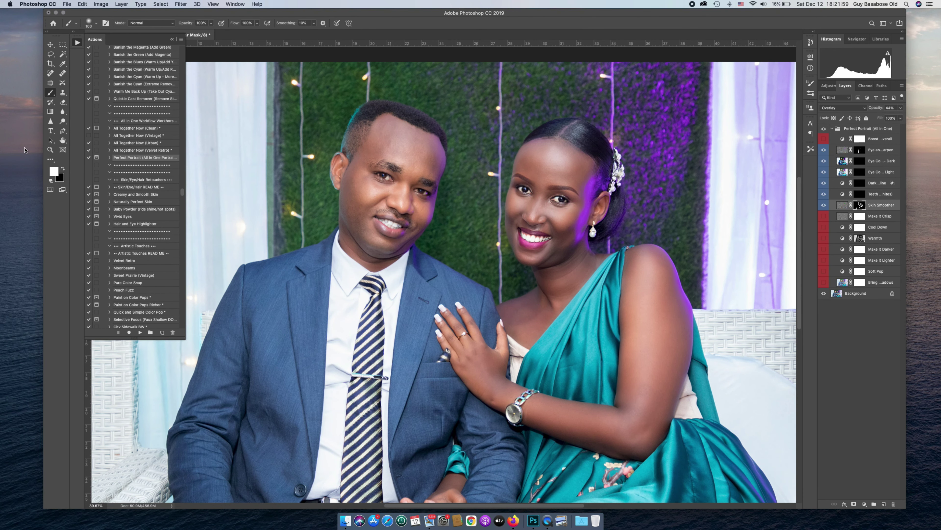
Step: Compare the faces with and without the Skin Smoother layer and set its opacity to 60%
left_click(50, 149)
left_click_drag(384, 188, 399, 189)
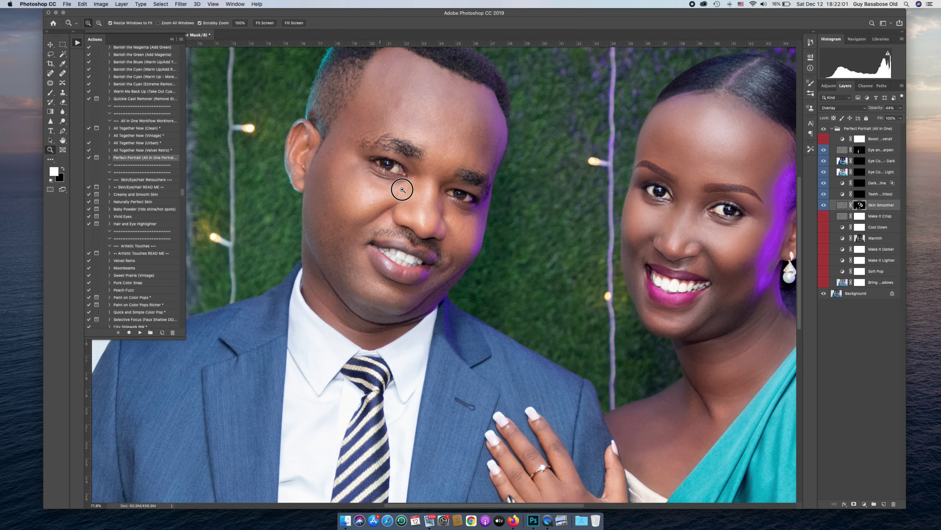
left_click(822, 205)
left_click(822, 205)
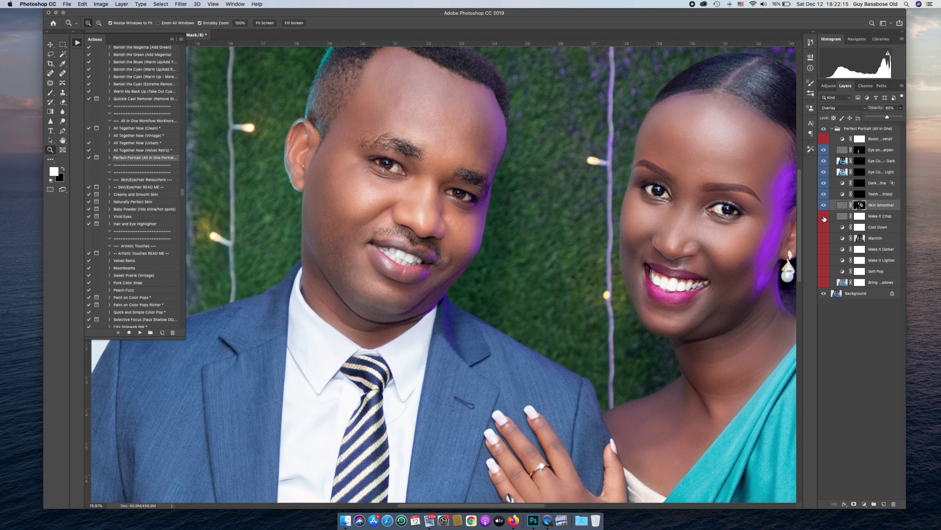
Step: Turn on the Make It Crisp layer and check its sharpening up close on the woman's hair and face
scroll(599, 241, "up", 5)
scroll(600, 240, "right", 4)
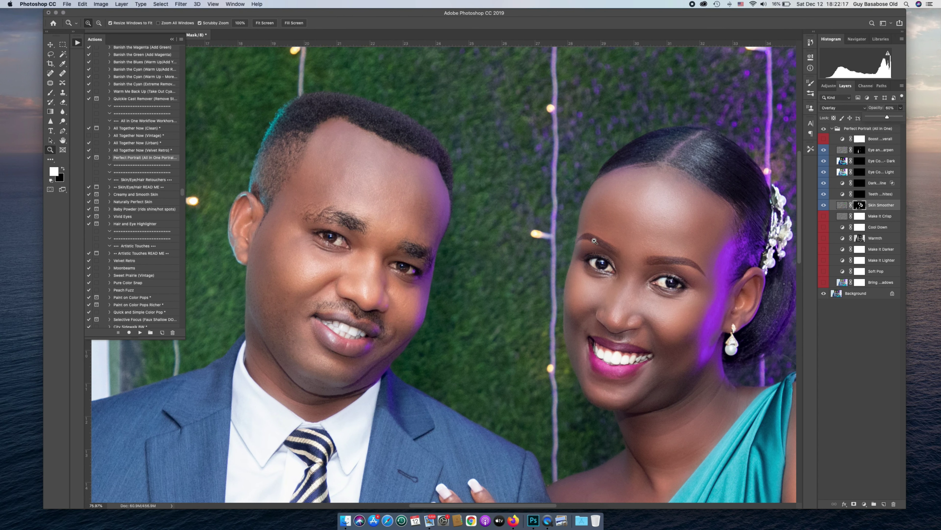
left_click(824, 216)
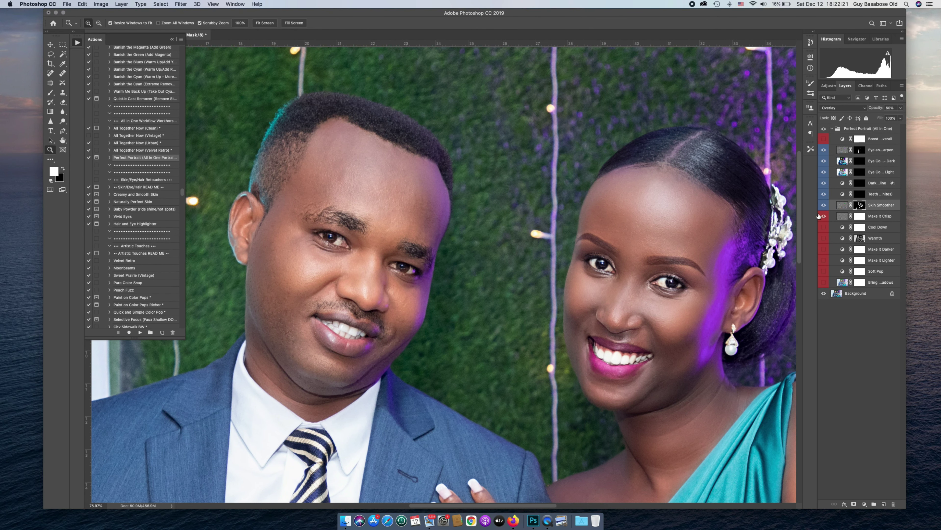
left_click_drag(698, 144, 771, 146)
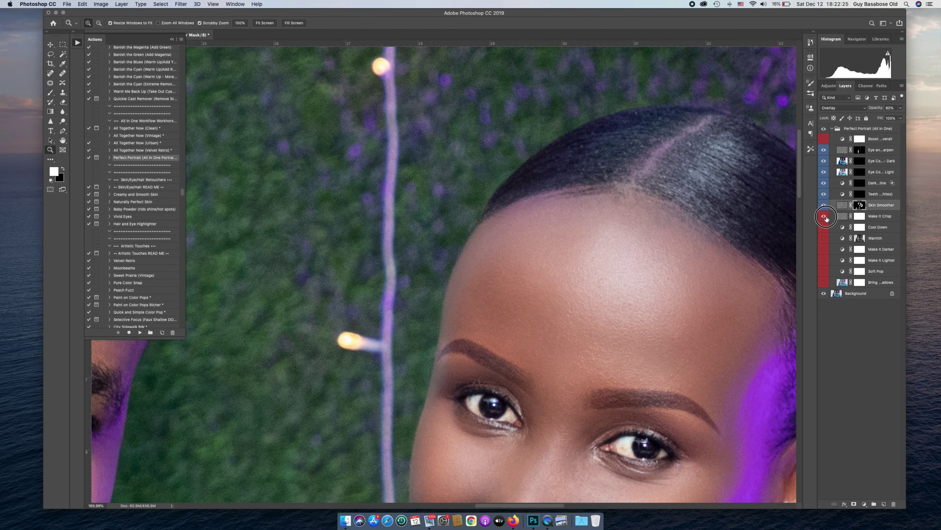
scroll(756, 228, "down", 10)
left_click_drag(478, 249, 591, 165)
left_click(824, 219)
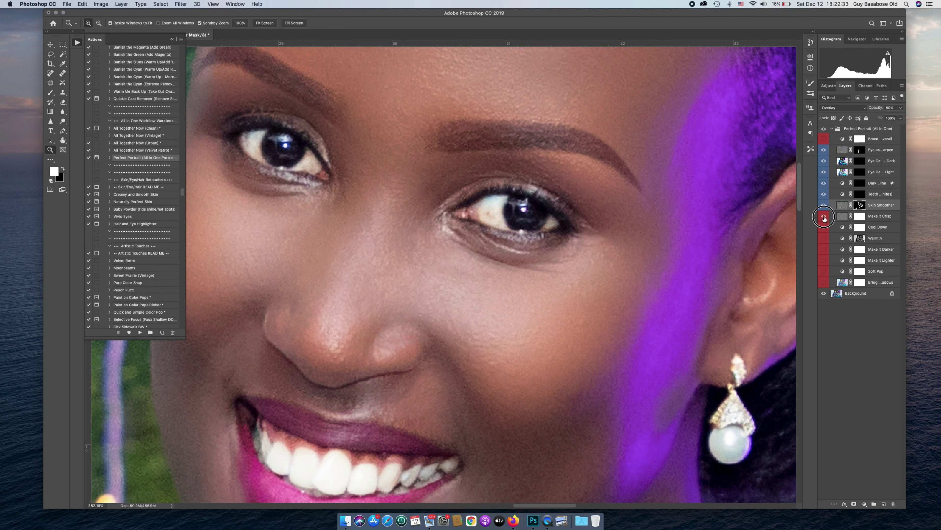
Step: Ready the Brush with black on the Make It Crisp mask, fit the portrait in view and open the layer's opacity setting
left_click(863, 219)
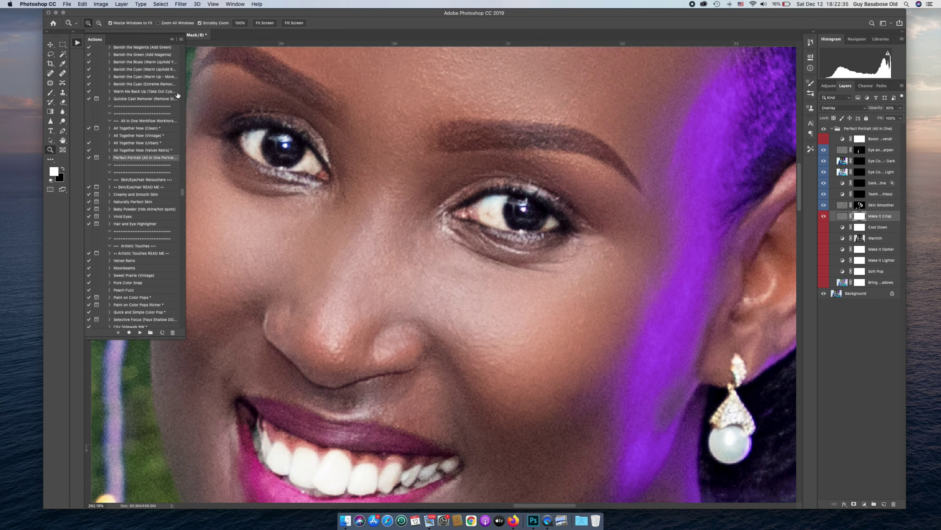
left_click(51, 93)
key("x")
key("super+0")
left_click(844, 217)
left_click(900, 107)
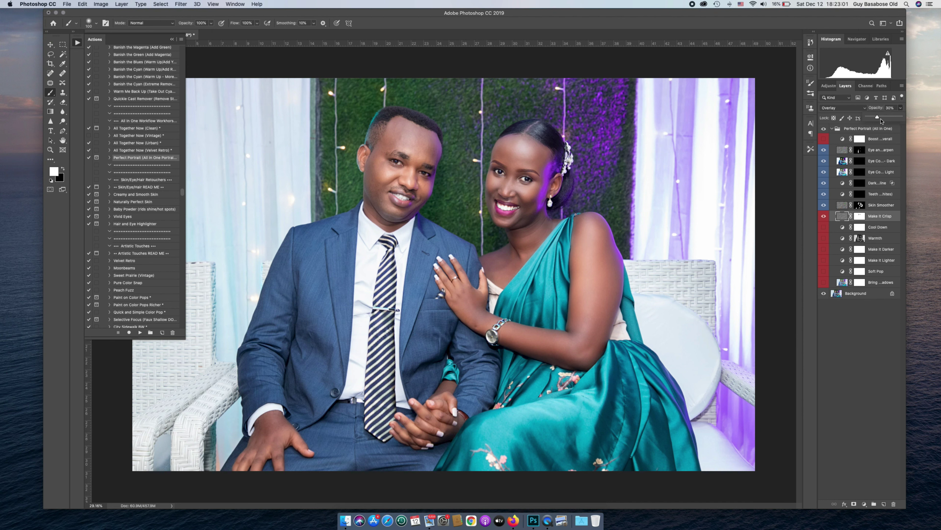
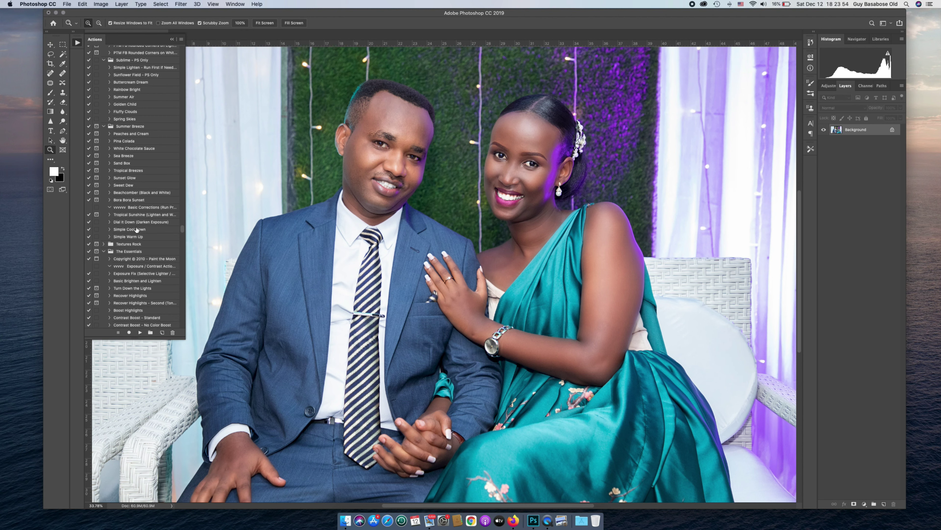
Step: Run the BASE: Clean Slate action from the PTM Grace Collection - Awaken set on the flattened portrait
scroll(136, 229, "down", 10)
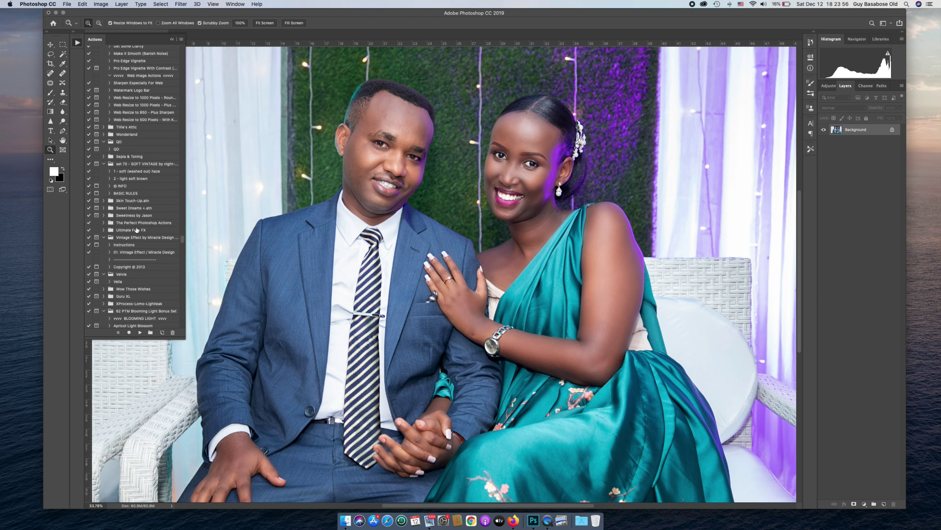
scroll(136, 229, "down", 8)
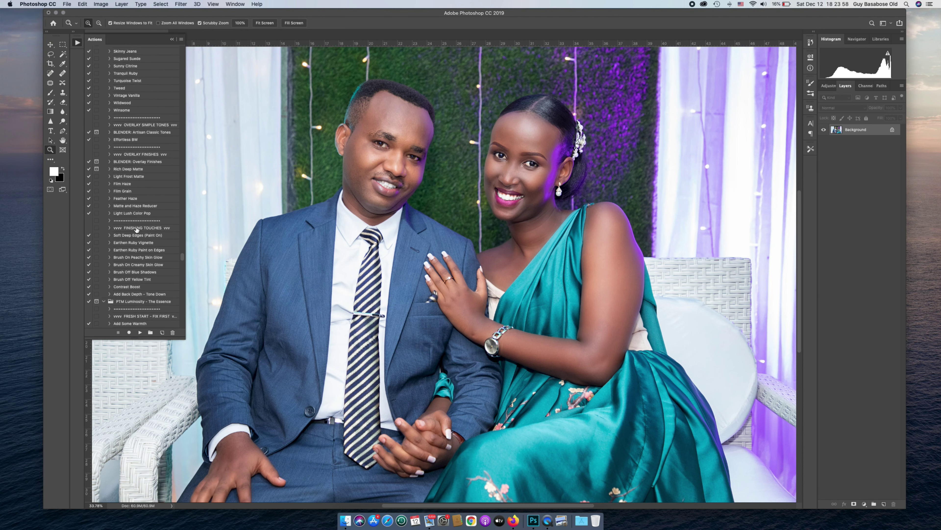
scroll(137, 229, "down", 10)
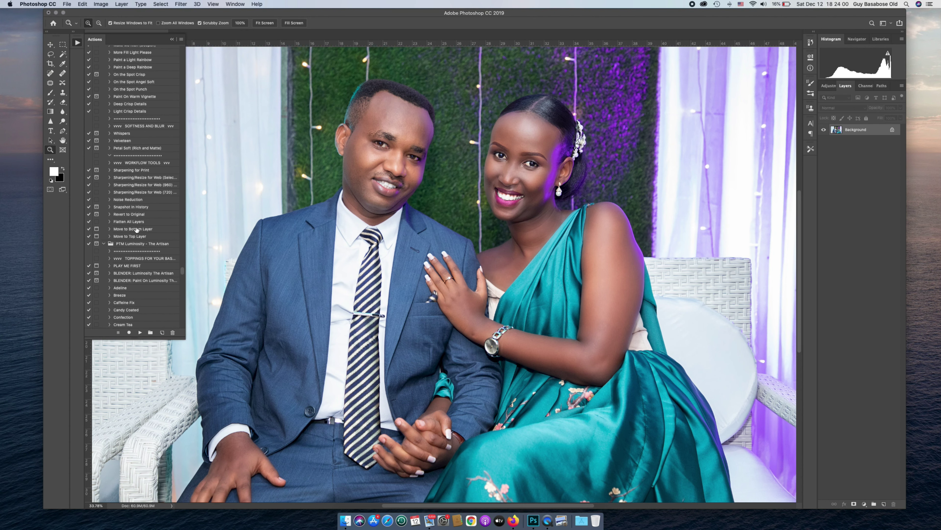
scroll(137, 229, "down", 10)
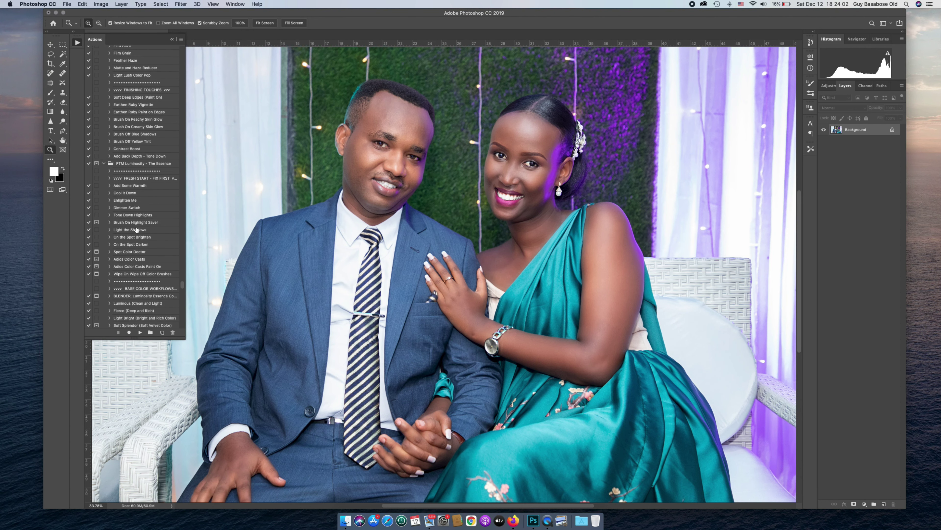
scroll(137, 229, "down", 5)
left_click(136, 224)
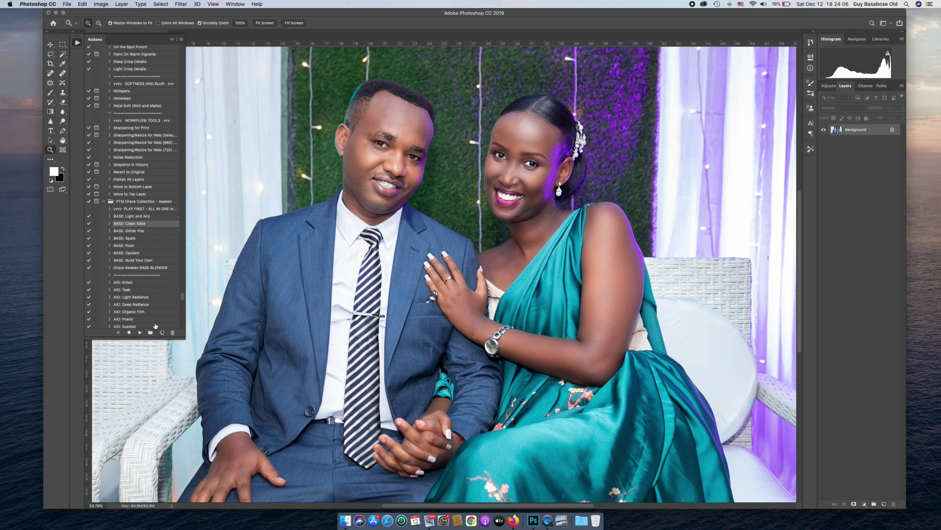
left_click(139, 332)
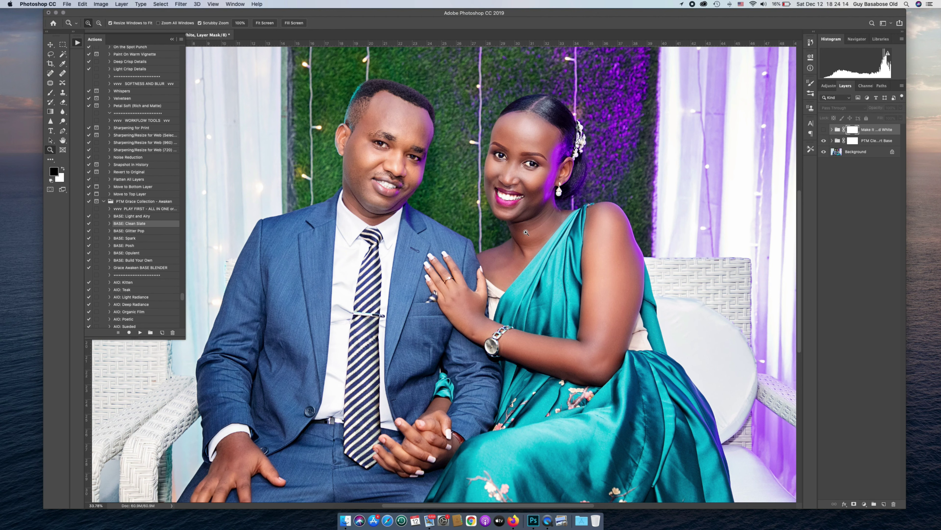
Step: Collapse the actions list, expand the PTM Clean Start Base group and set the group's opacity to 42%
left_click(172, 40)
left_click_drag(446, 177, 456, 235)
left_click(832, 141)
left_click(876, 140)
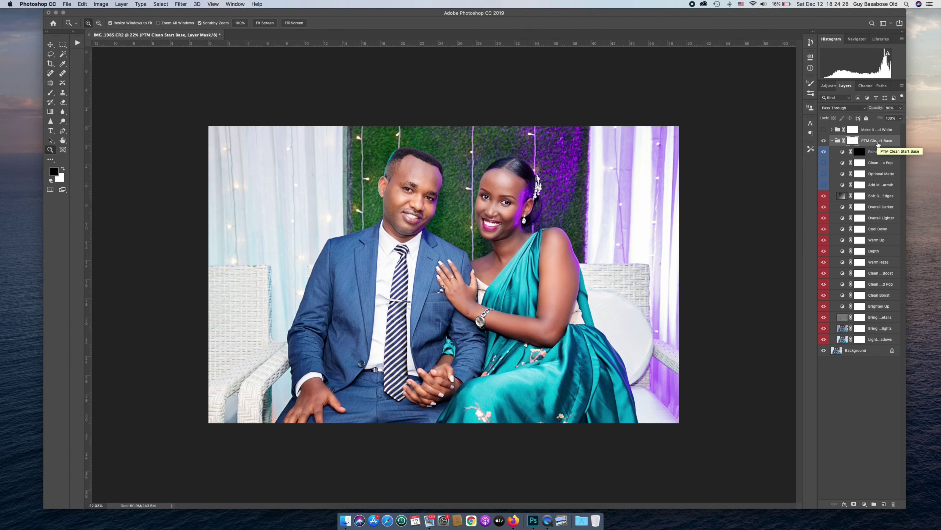
left_click(901, 108)
left_click_drag(895, 119, 882, 118)
Step: Compare the portrait with and without the PTM Clean Start Base group
scroll(570, 225, "up", 5)
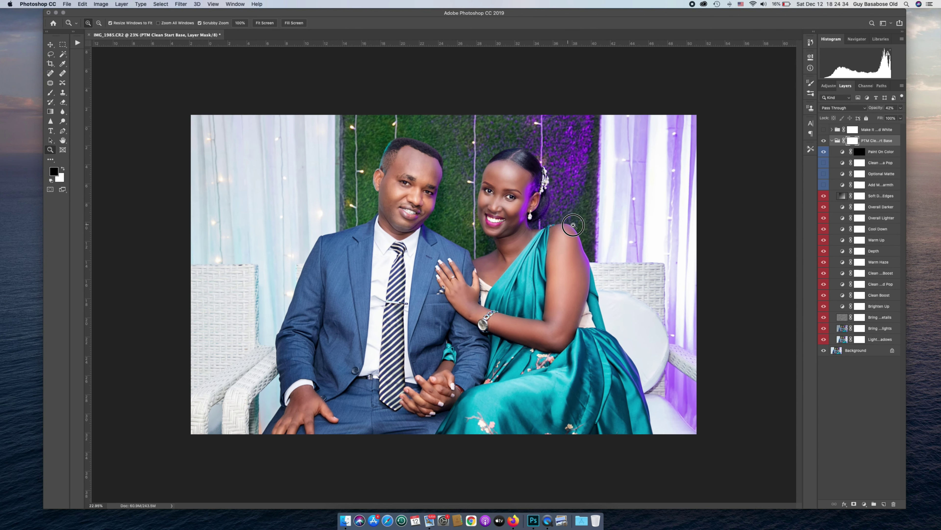
scroll(579, 223, "up", 3)
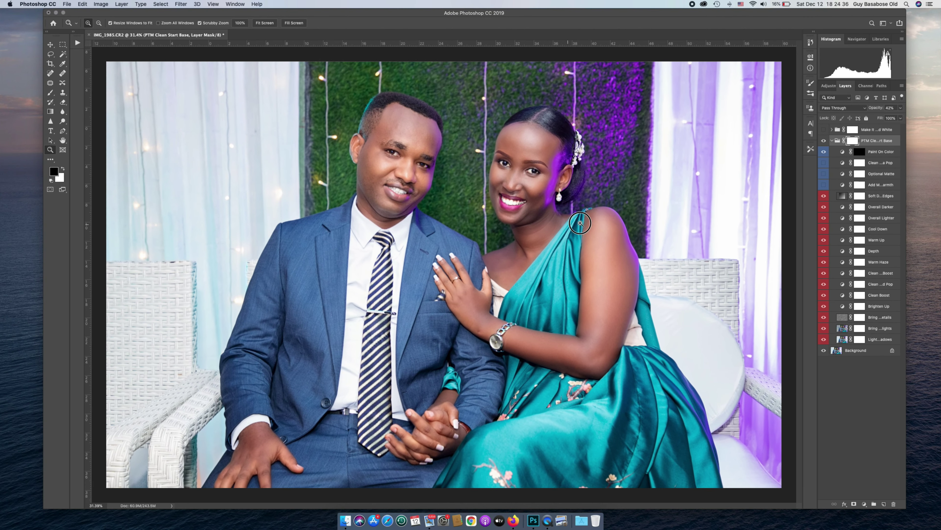
left_click(823, 141)
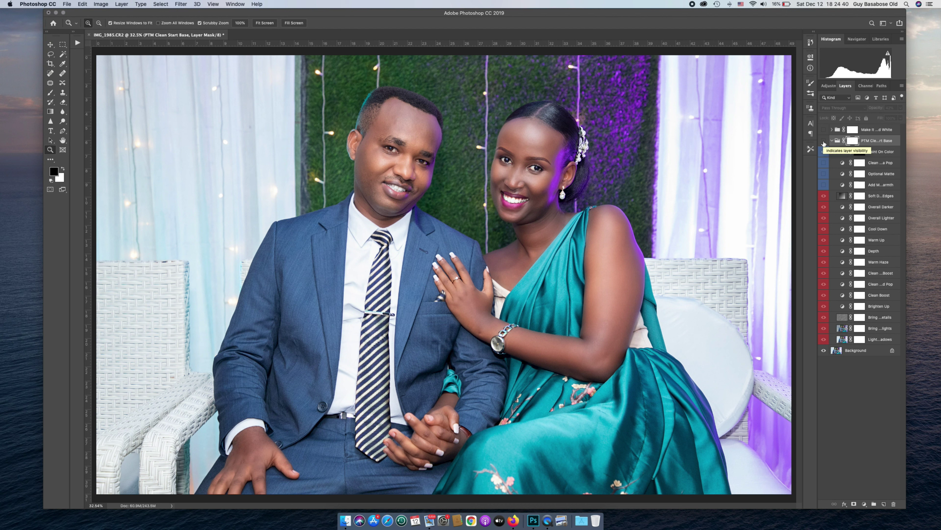
left_click(823, 142)
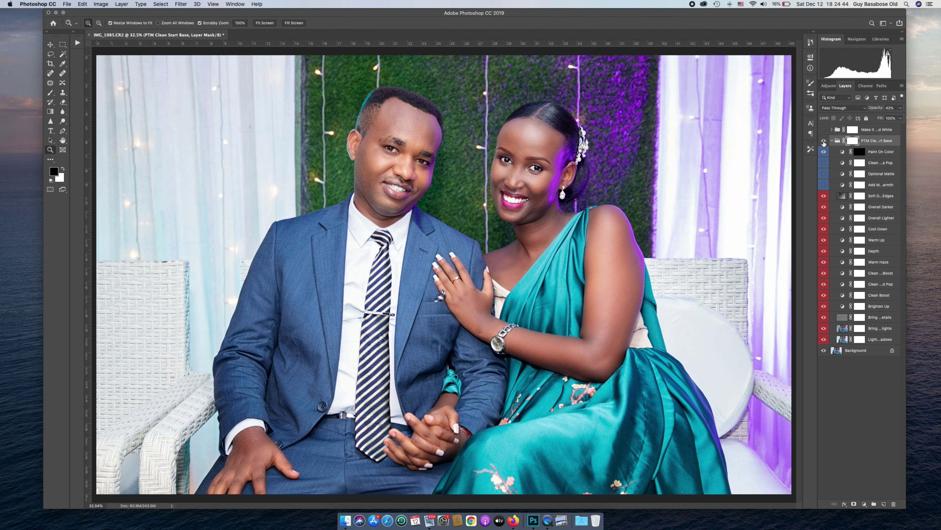
left_click(823, 142)
left_click(823, 141)
Step: Check what the soft edges layer and the lowest shadow-lightening layer contribute by switching each off and back on
left_click(824, 195)
left_click_drag(623, 224, 608, 236)
left_click(825, 339)
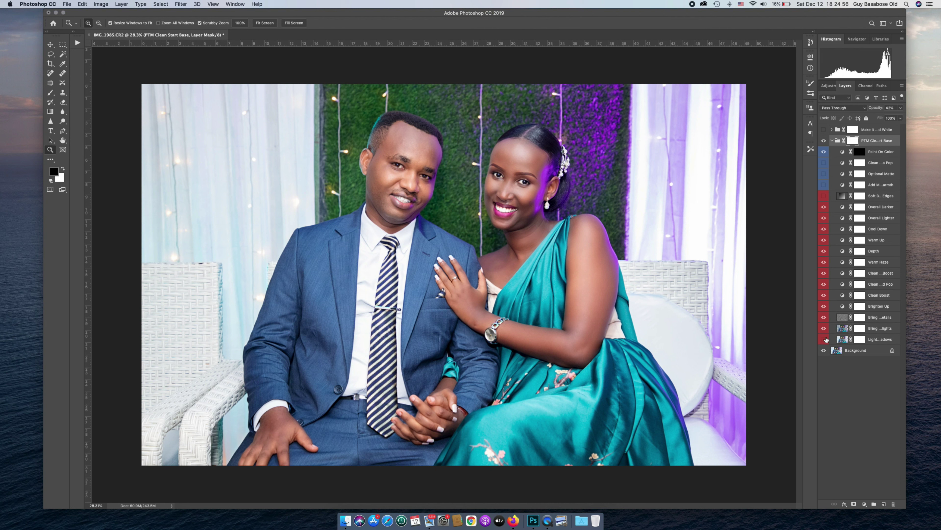
left_click(825, 340)
left_click(824, 196)
Step: Lower the PTM Clean Start Base group's opacity further and flatten the image, discarding the hidden layers
left_click(901, 108)
left_click_drag(883, 118, 877, 118)
right_click(854, 350)
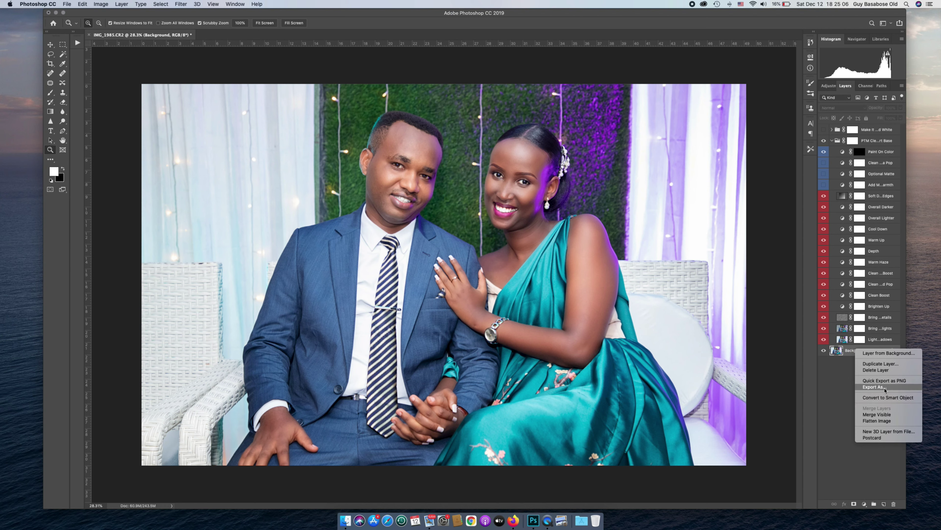
left_click(877, 414)
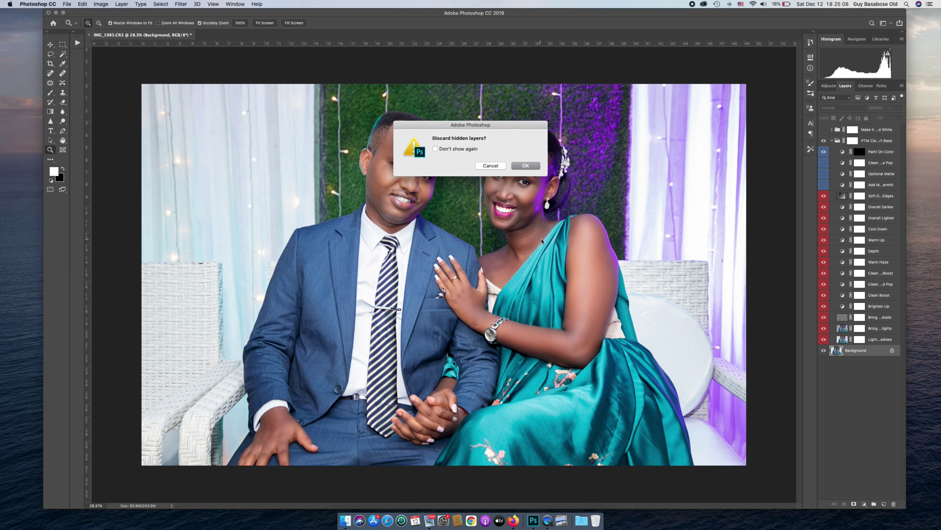
left_click(525, 165)
Step: Examine the flattened portrait as a whole and up close around the man's face
left_click_drag(515, 209, 520, 207)
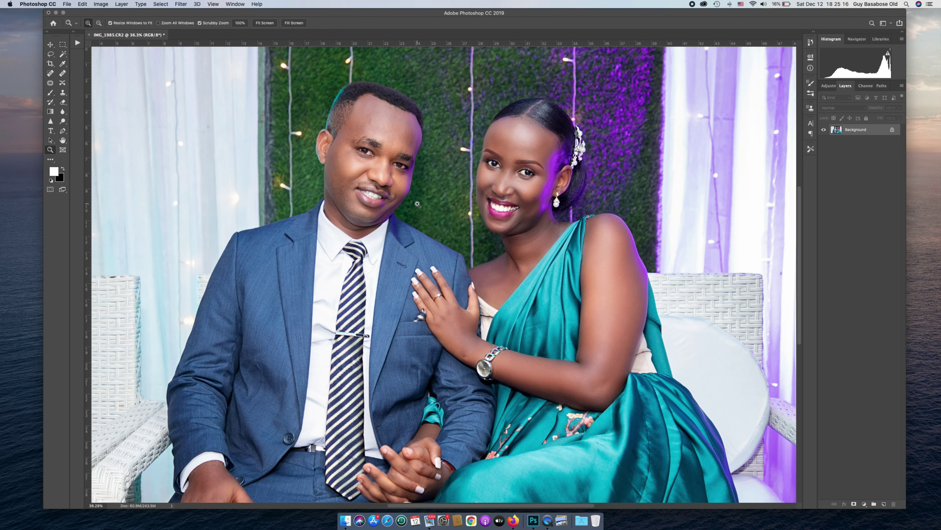
left_click_drag(417, 203, 443, 224)
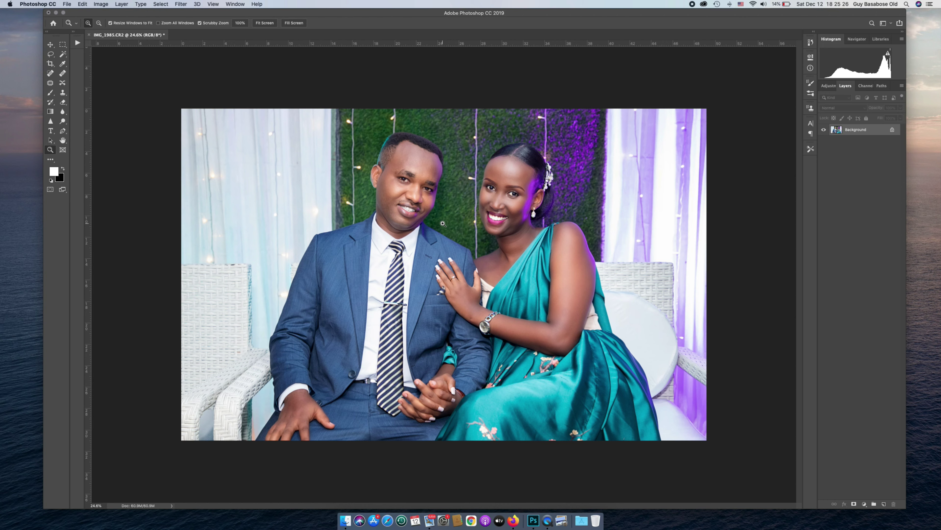
left_click_drag(443, 224, 507, 249)
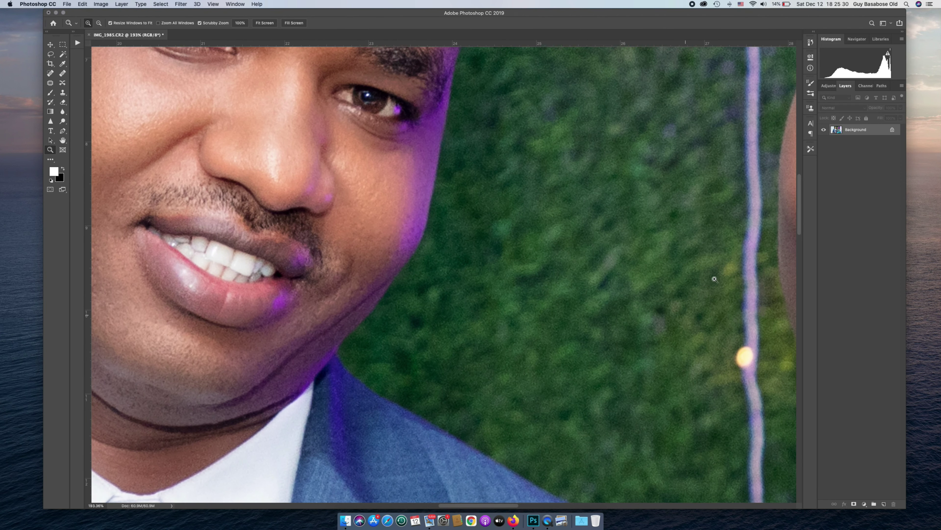
left_click(542, 249, "alt")
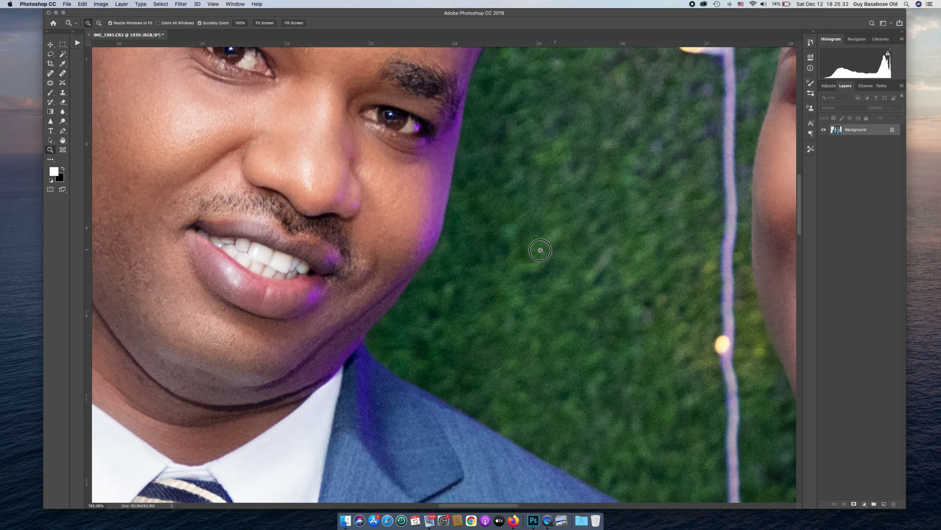
left_click(490, 249)
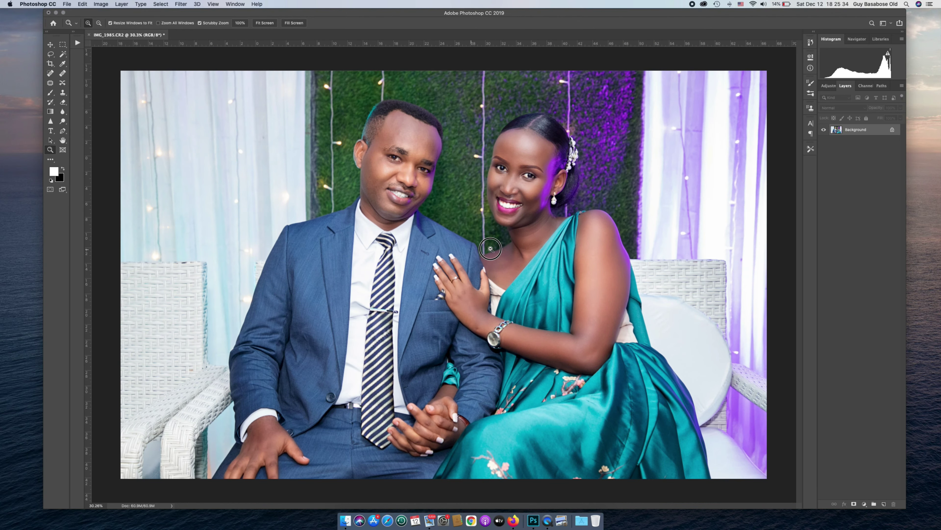
Step: Duplicate the flattened background layer and open the copy in the Camera Raw filter
left_click(490, 248, "alt")
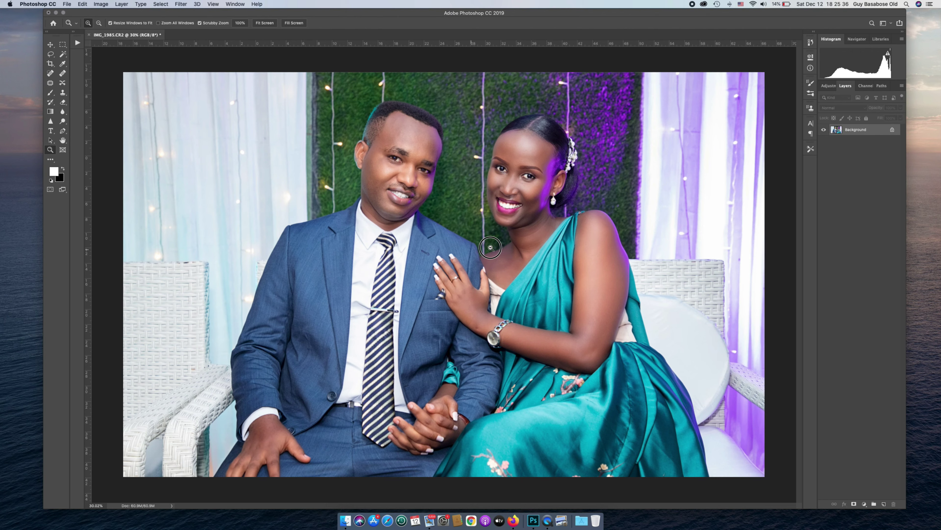
mouse_move(494, 245)
left_mouse_down()
mouse_move(519, 247)
mouse_move(495, 246)
left_mouse_up()
key("super+j")
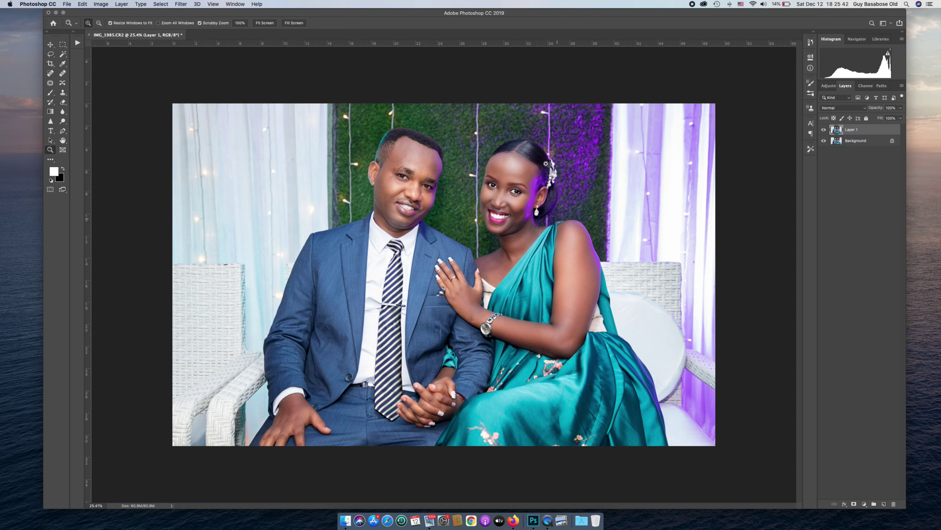
left_click(184, 4)
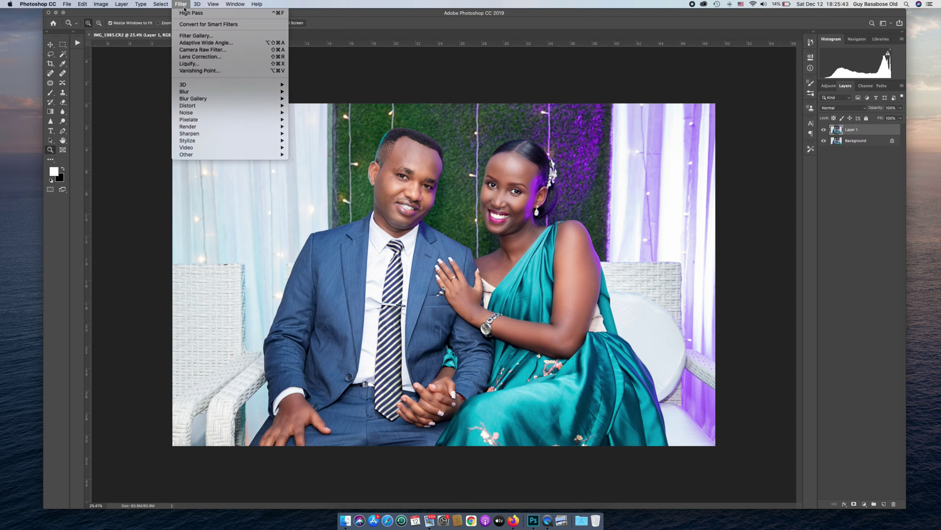
left_click(192, 42)
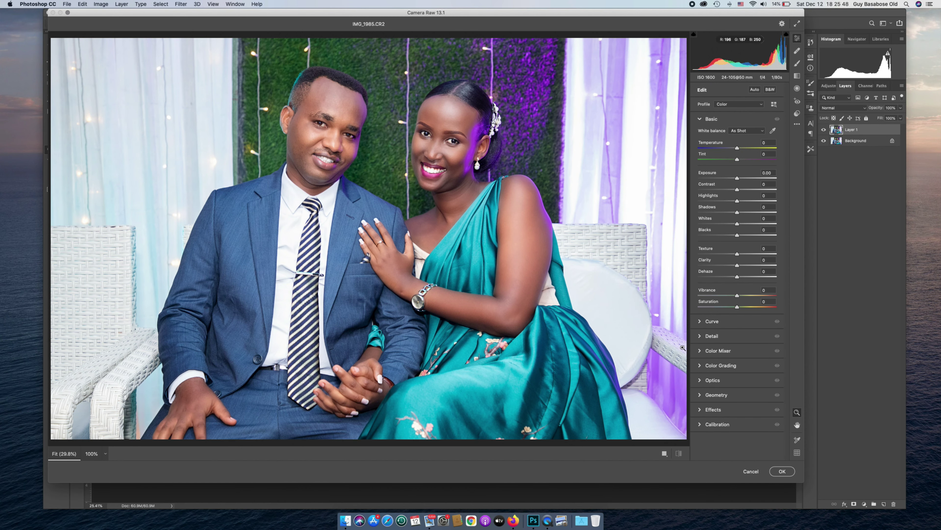
Step: Set the detail sharpening to 28 and the noise reduction to 36, checking the faces and hand at 100%
left_click(700, 336)
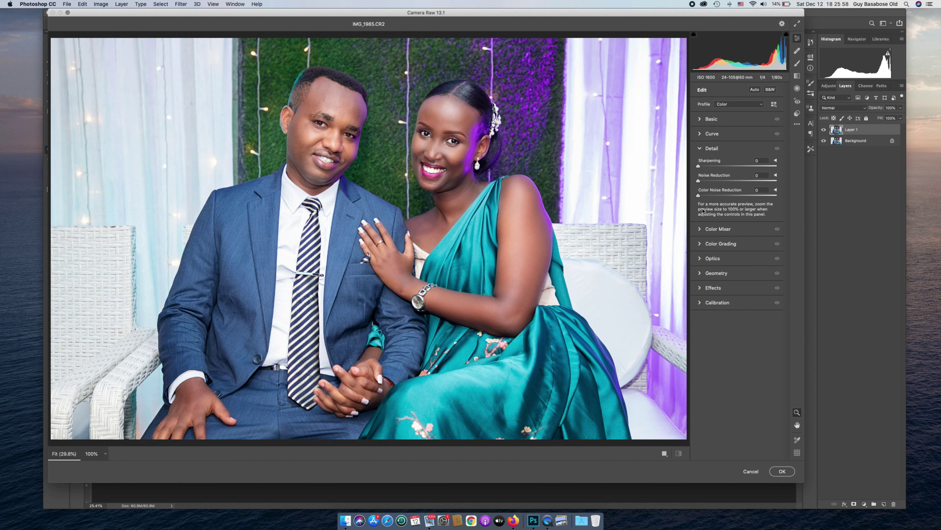
left_click_drag(699, 168, 722, 182)
left_click(359, 163)
left_click(385, 174)
left_click(404, 187)
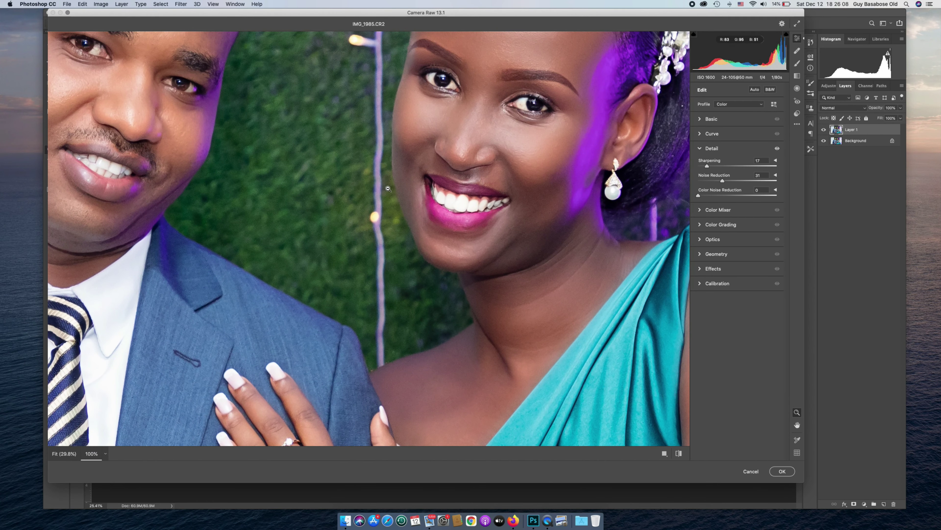
double_click(722, 180)
left_click_drag(699, 181, 721, 185)
mouse_move(708, 167)
left_mouse_down()
mouse_move(697, 168)
mouse_move(712, 167)
left_mouse_up()
scroll(418, 222, "down", 5)
scroll(418, 221, "down", 5)
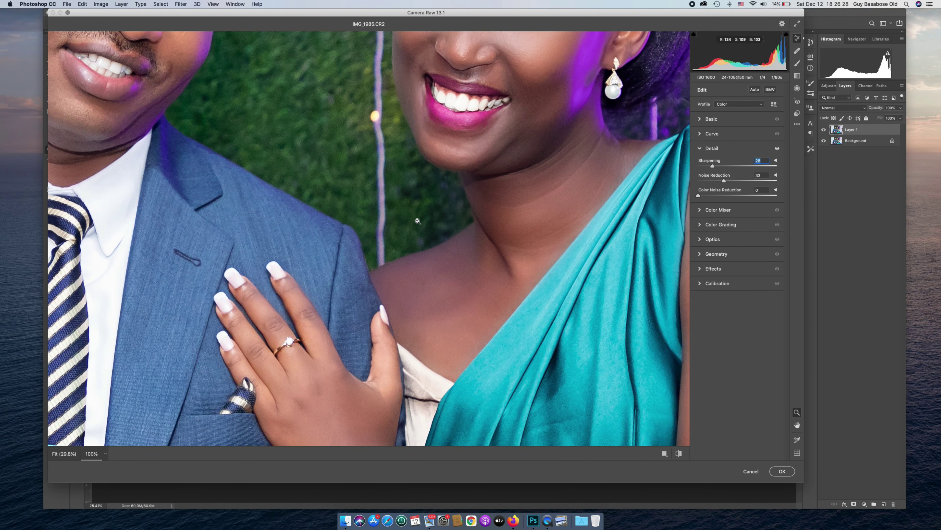
mouse_move(724, 181)
left_mouse_down()
mouse_move(685, 181)
mouse_move(738, 182)
mouse_move(726, 181)
left_mouse_up()
Step: Set exposure to -0.05, highlights to -9 and vibrance to +11, and apply the Camera Raw filter to the layer copy
left_click(276, 188, "alt")
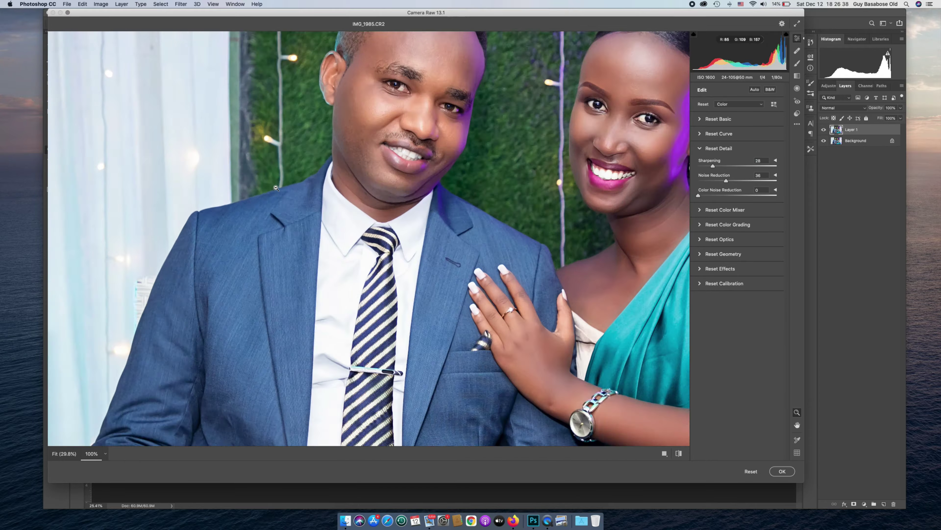
left_click(397, 241, "alt")
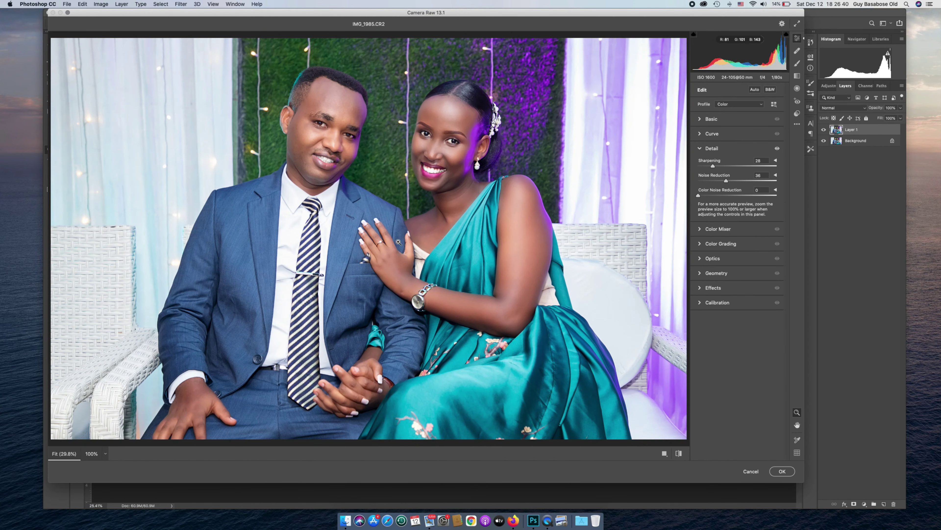
left_click(398, 242)
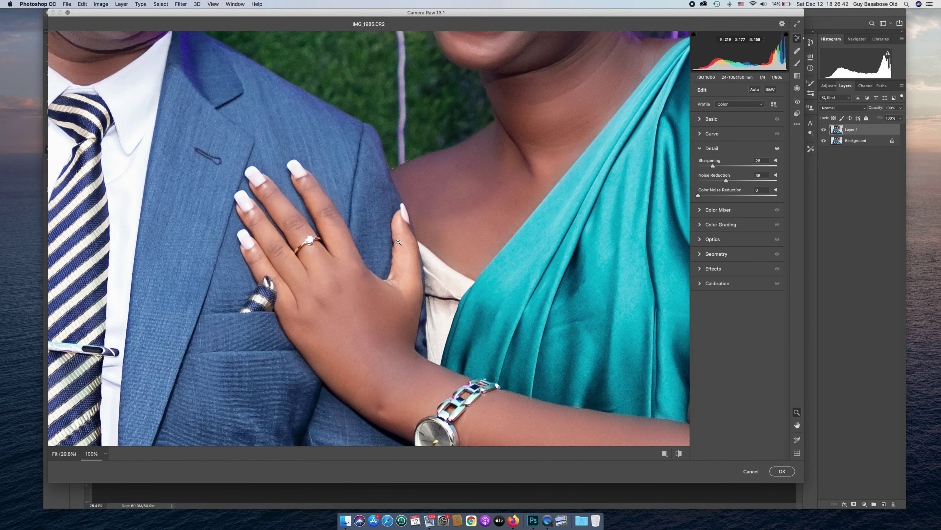
left_click(398, 242, "alt")
mouse_move(415, 233)
left_mouse_down()
mouse_move(405, 240)
mouse_move(412, 236)
left_mouse_up()
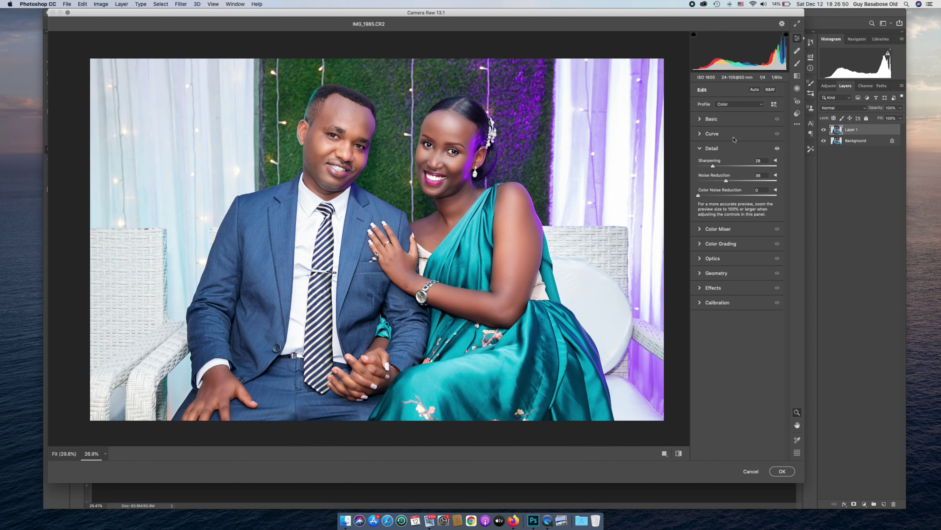
left_click(708, 120)
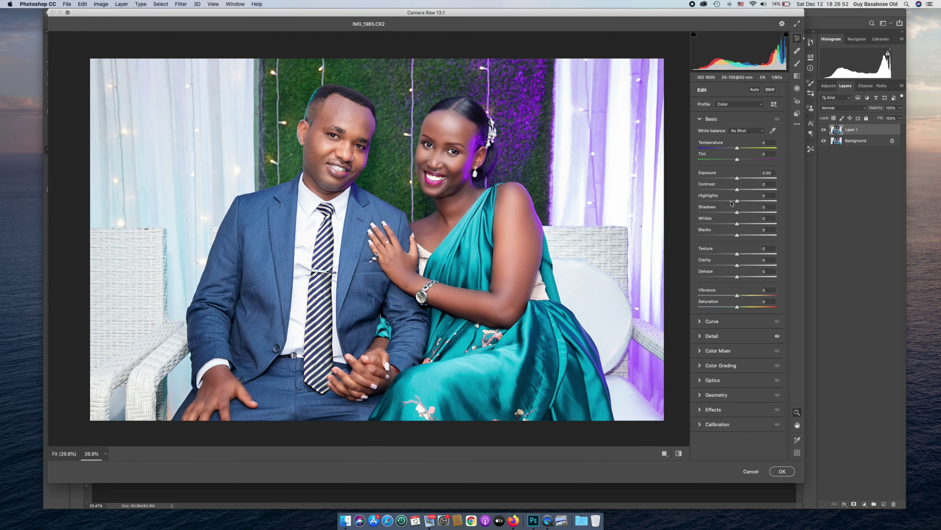
left_click_drag(738, 181, 733, 203)
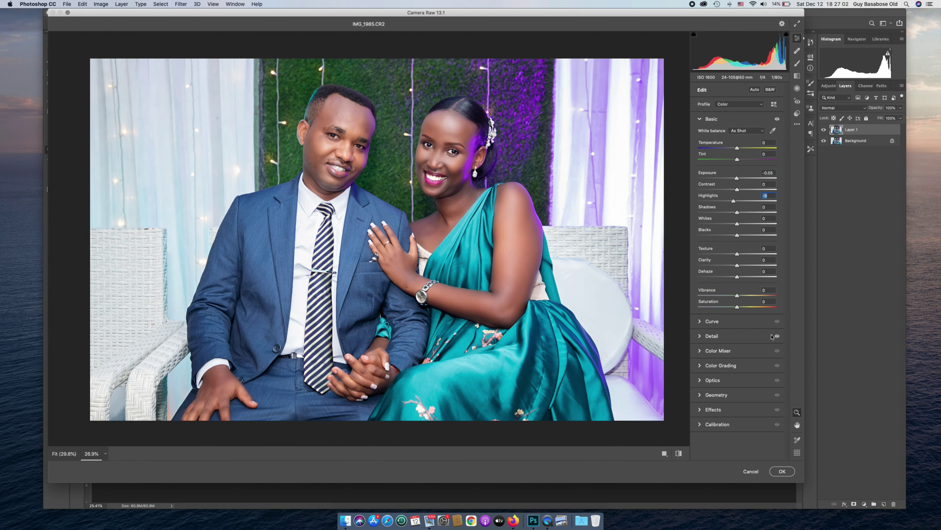
key("super+0")
left_click_drag(738, 295, 742, 296)
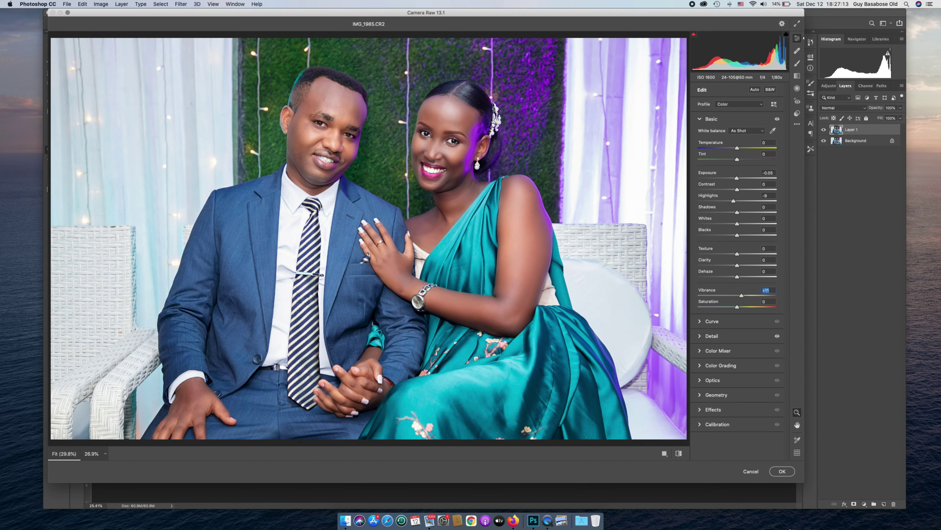
left_click(783, 472)
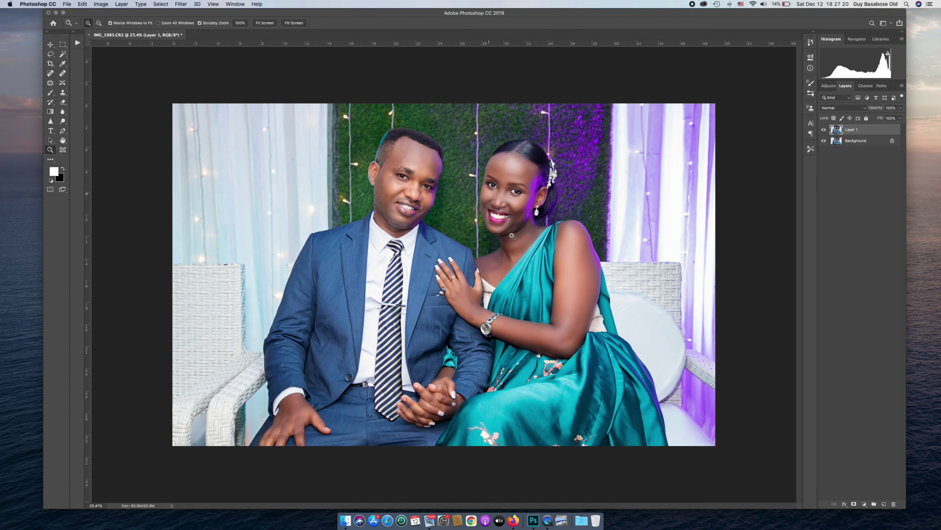
Step: Save a JPEG copy of the portrait to the Desktop, named with the client's first name followed by Wedding
left_click_drag(520, 253, 531, 252)
key("super+r")
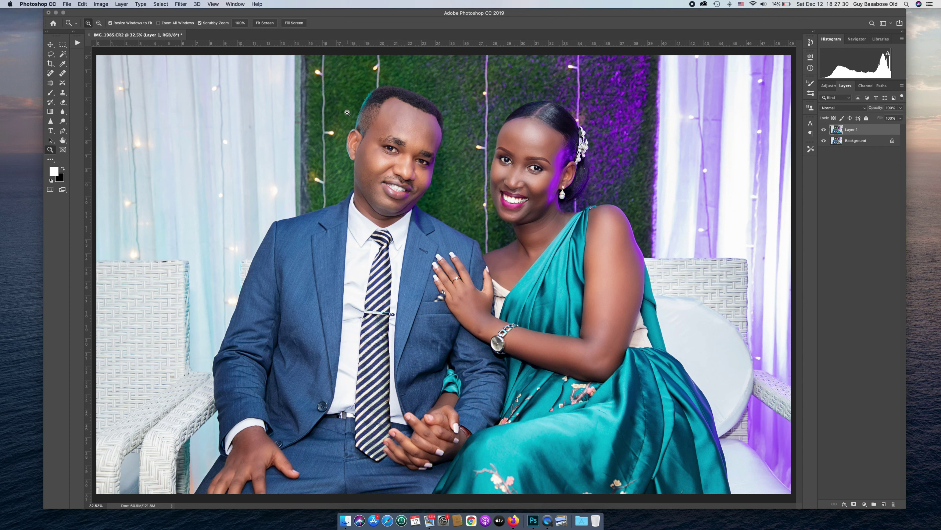
left_click(66, 4)
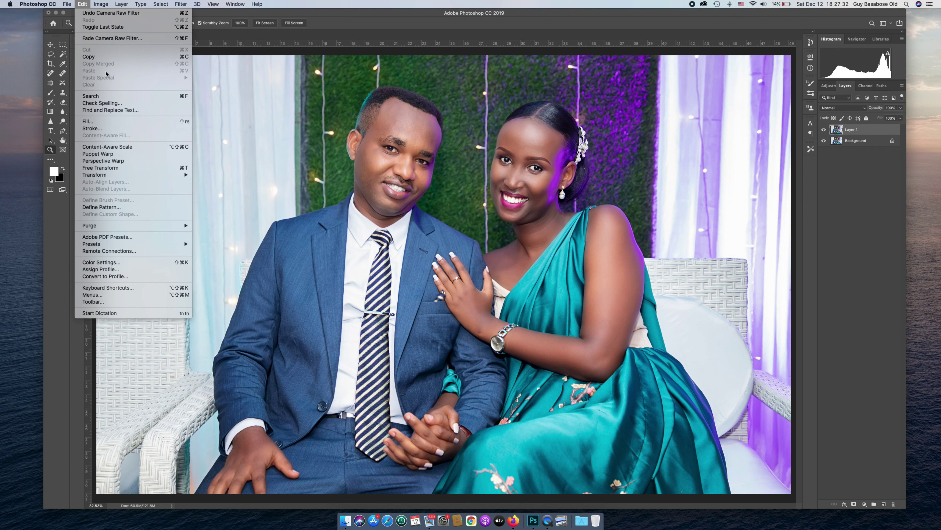
left_click(76, 83)
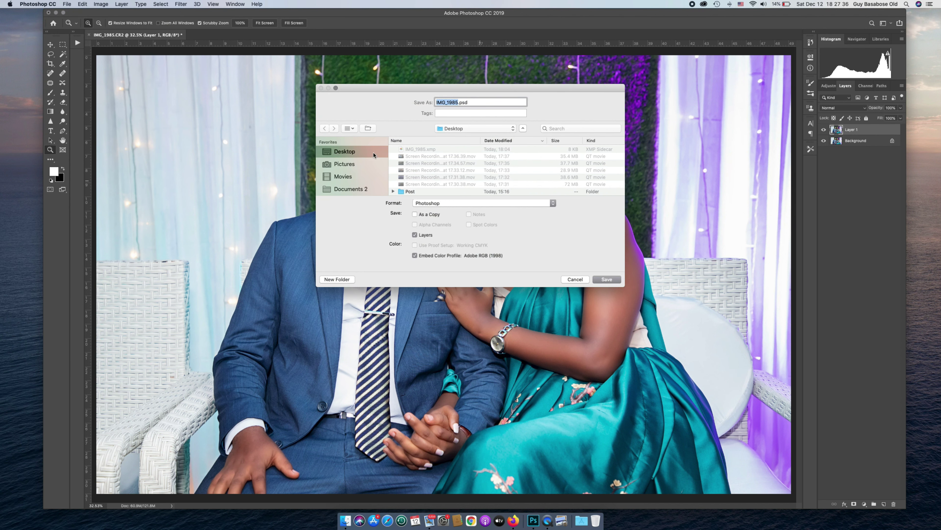
type("Elvis Wedding")
left_click(552, 203)
left_click(459, 249)
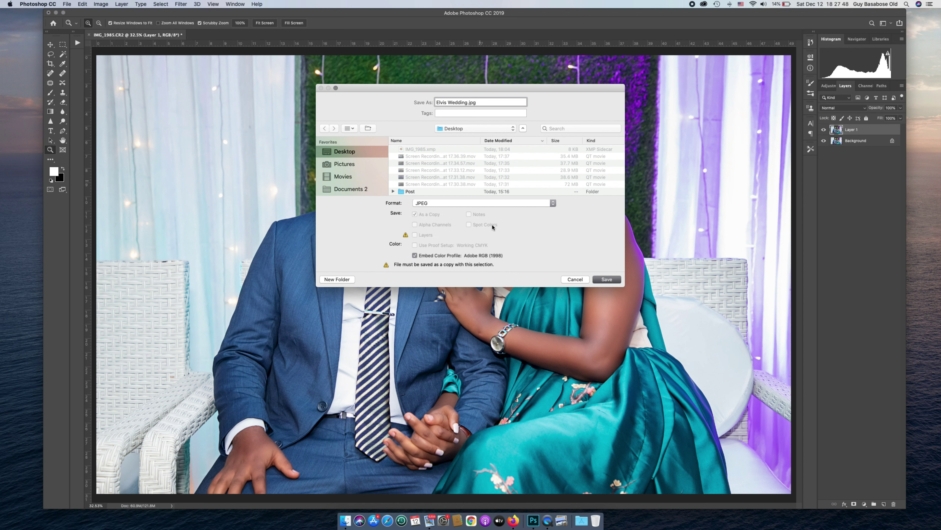
key("Return")
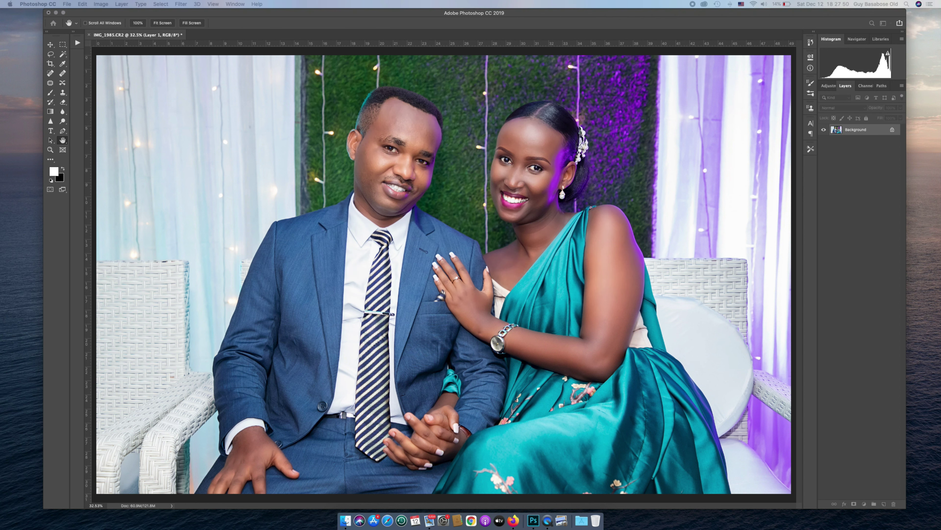
Step: Save the layered portrait to the Desktop as a Photoshop file named with the client's first name, with Maximize Compatibility on
key("z")
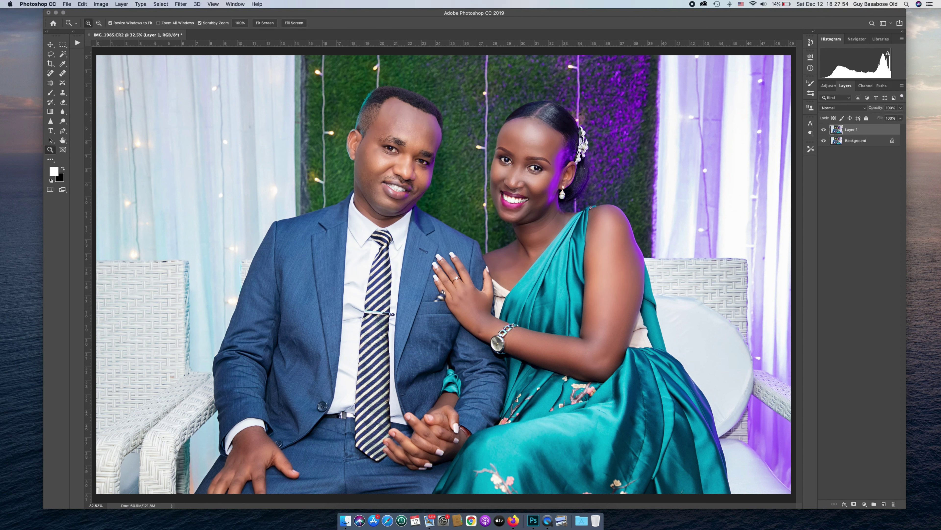
left_click(66, 4)
left_click(79, 80)
type("Elvis")
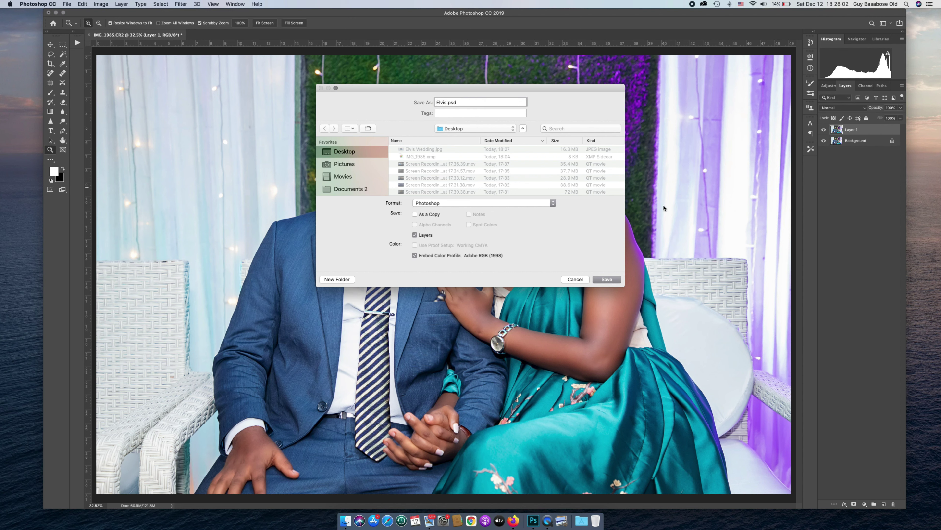
left_click(605, 279)
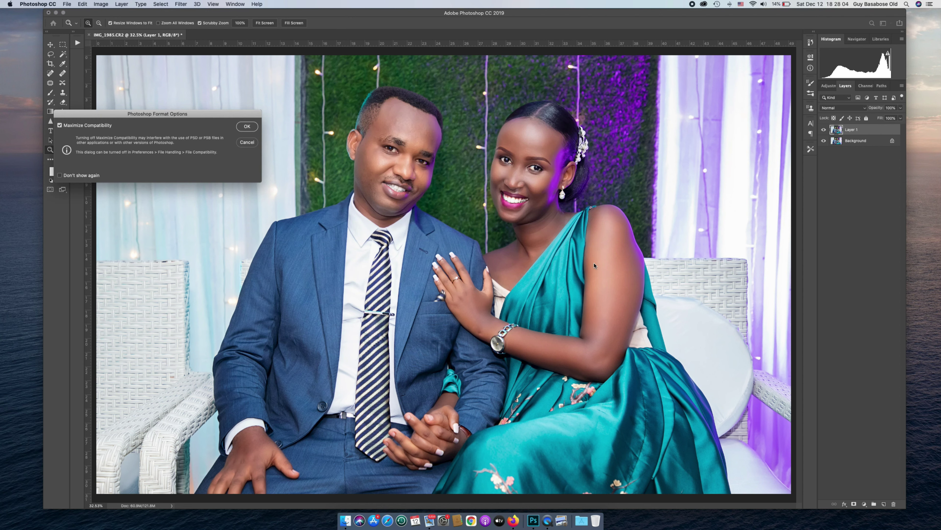
left_click(247, 126)
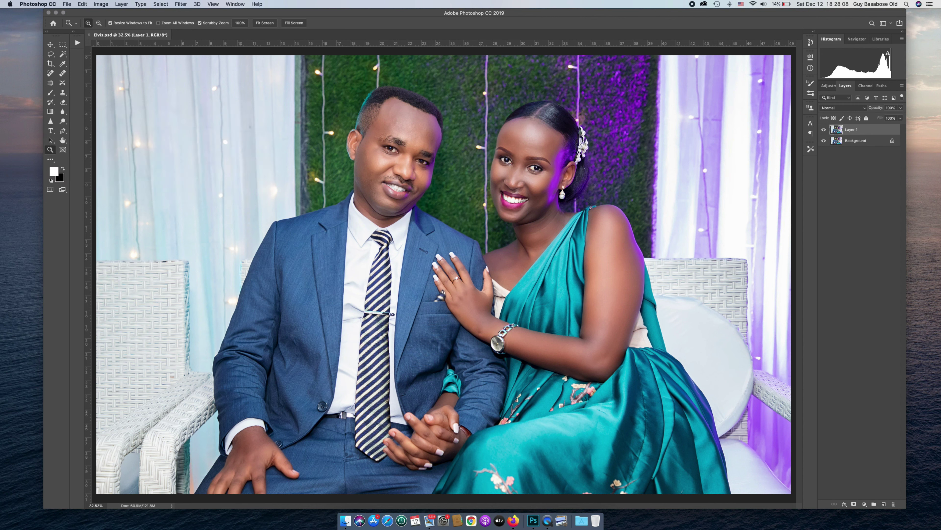
Step: Open the original IMG_1985.CR2 in Camera Raw, reset its Basic adjustments and open it as a separate document
left_click_drag(371, 195, 534, 512)
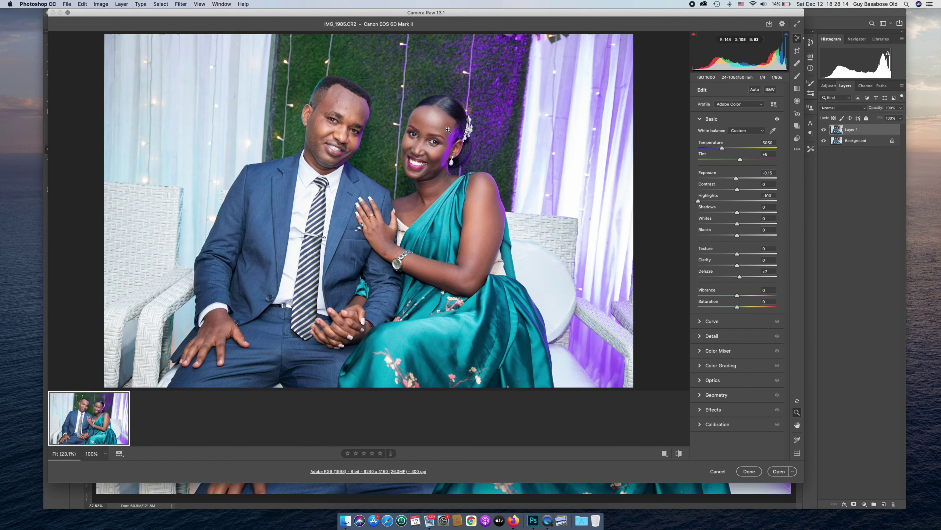
key("alt")
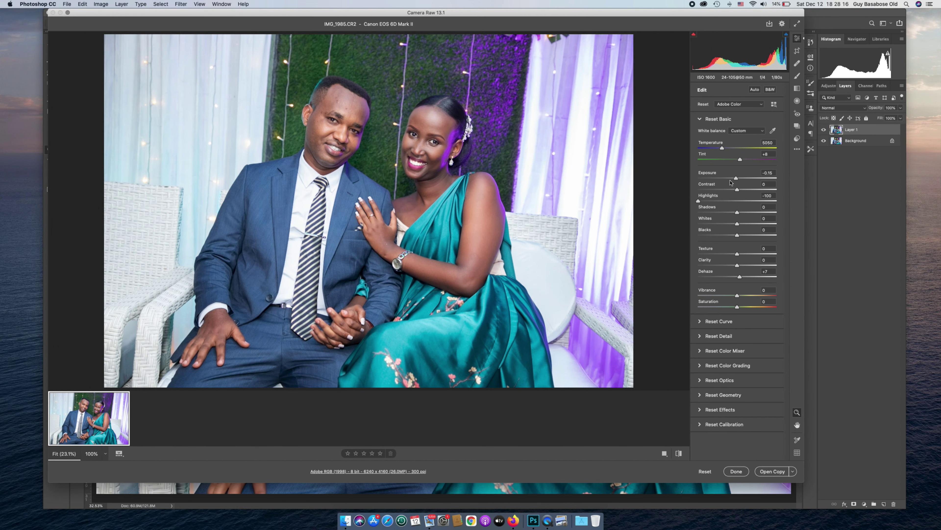
left_click(725, 119, "alt")
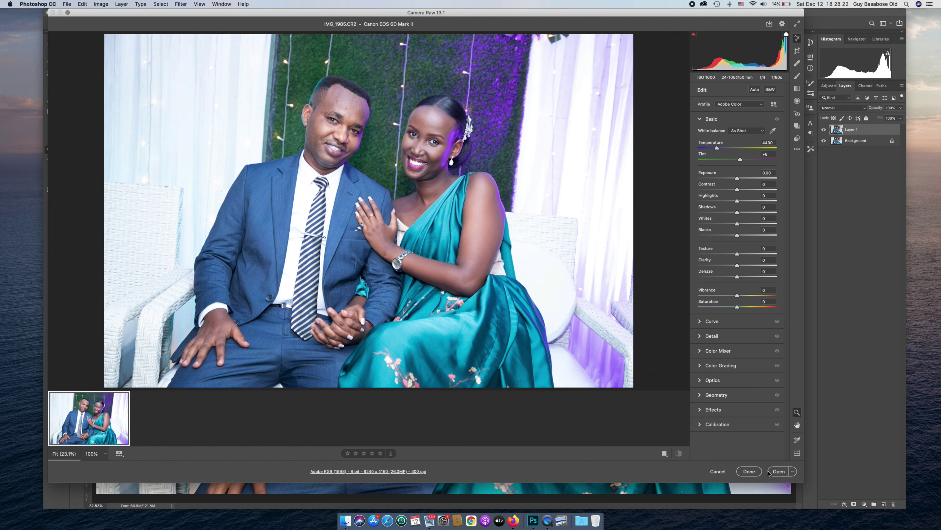
left_click(778, 471)
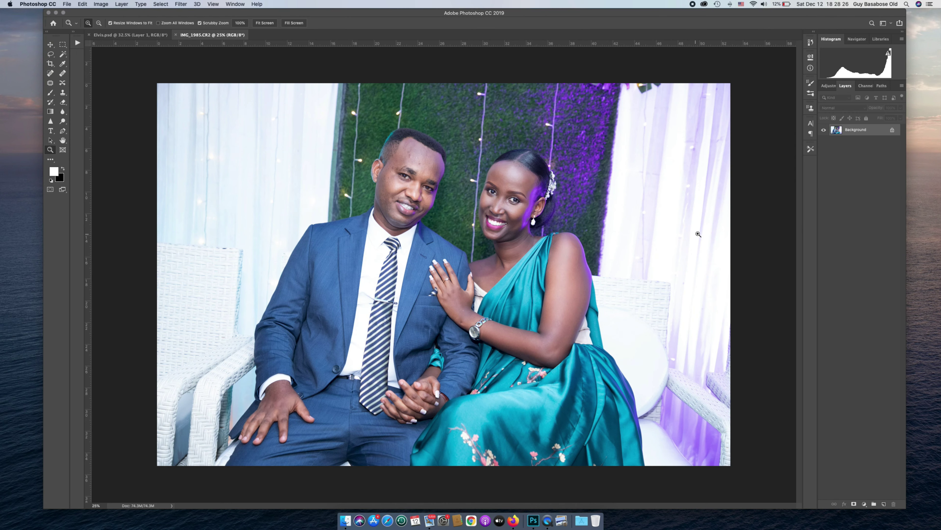
Step: Duplicate the unedited photo's layer, move it into the retouched portrait's document and position it over the couple
key("super+j")
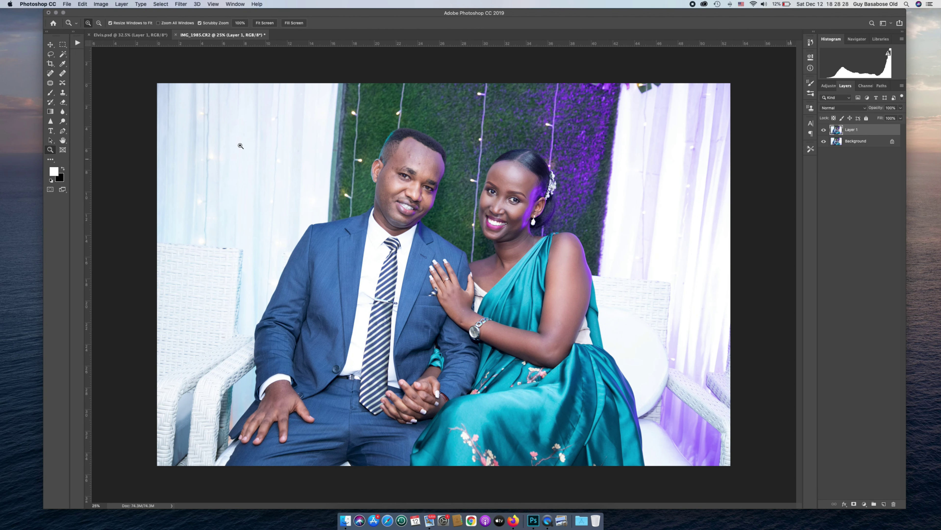
left_click(50, 44)
left_click(178, 91)
left_click_drag(178, 91, 419, 176)
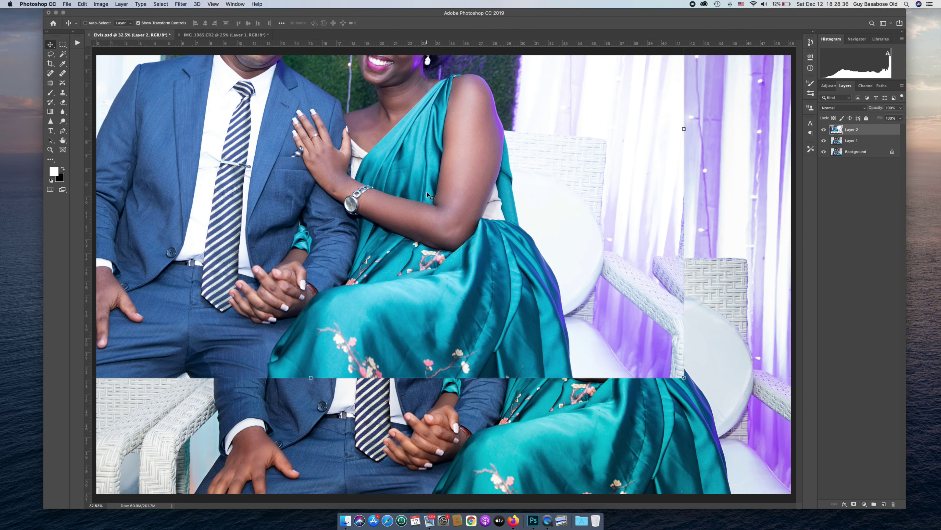
key("super+minus")
left_click_drag(419, 195, 476, 264)
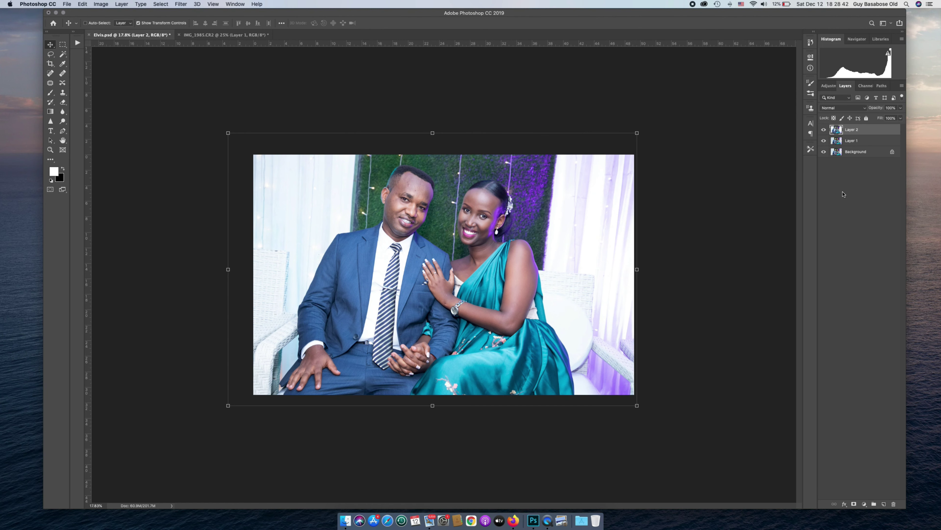
Step: Compare the unedited photo with the retouched portrait by hiding the top layer
left_click(50, 149)
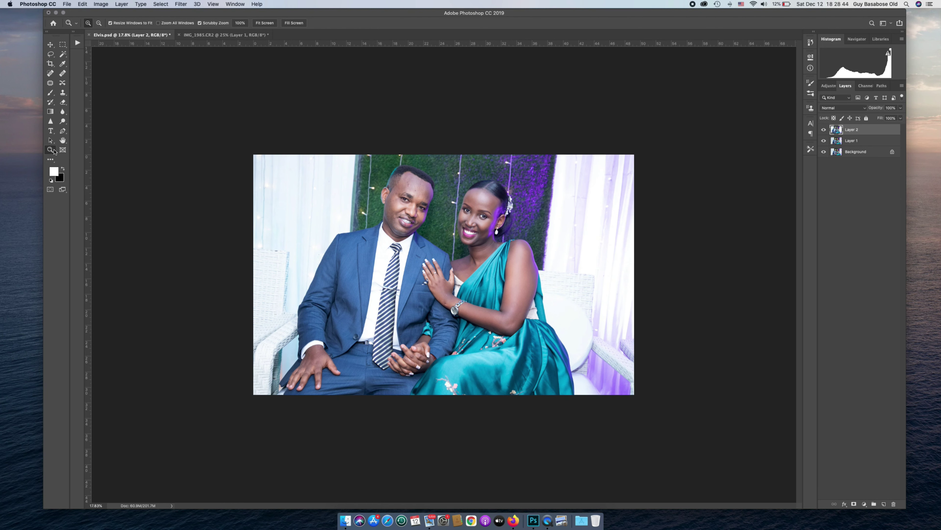
left_click(443, 283)
left_click_drag(443, 285, 449, 283)
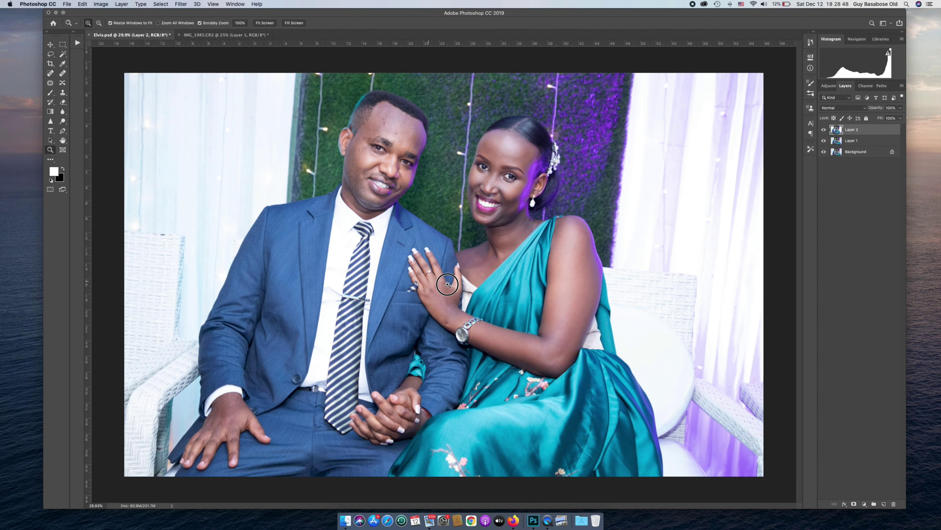
left_click(824, 130)
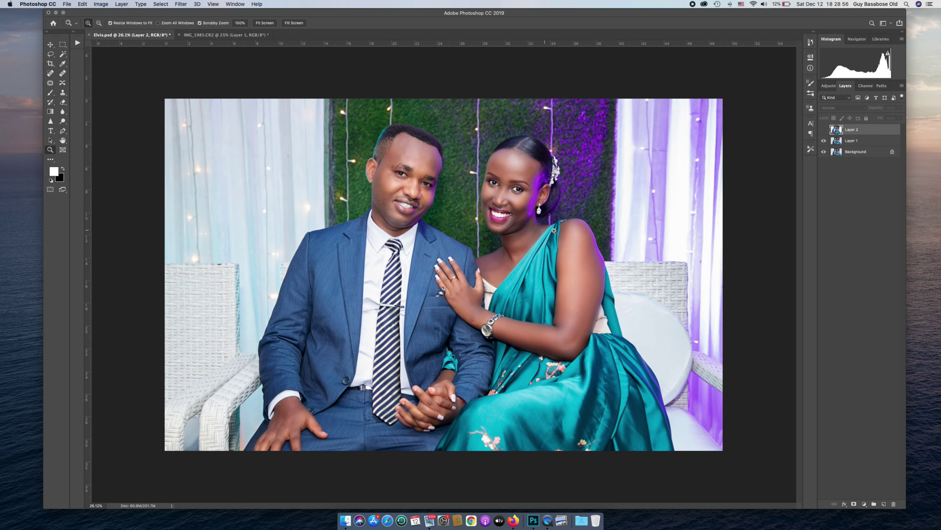
left_click_drag(596, 256, 586, 256)
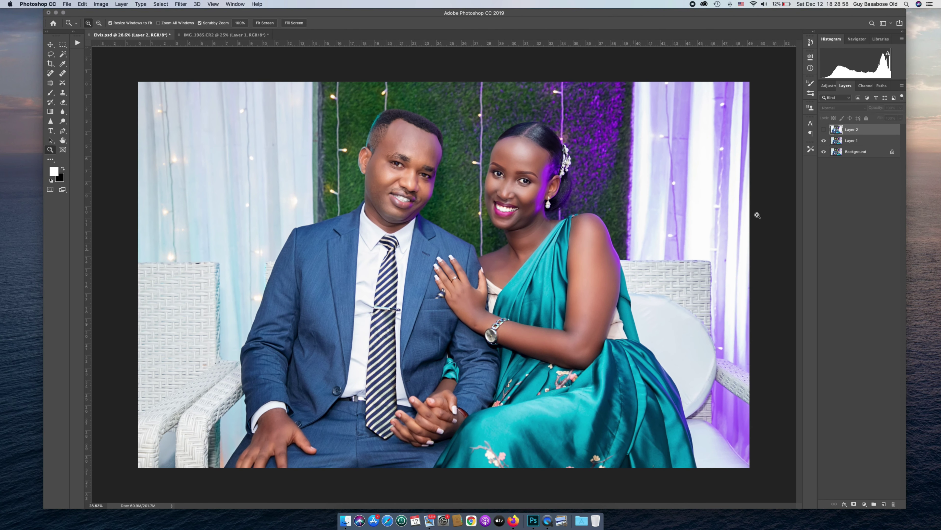
Step: Toggle the visibility of the unedited photo in Layer 2 to compare the couple before and after retouching, ending with it hidden
left_click(824, 129)
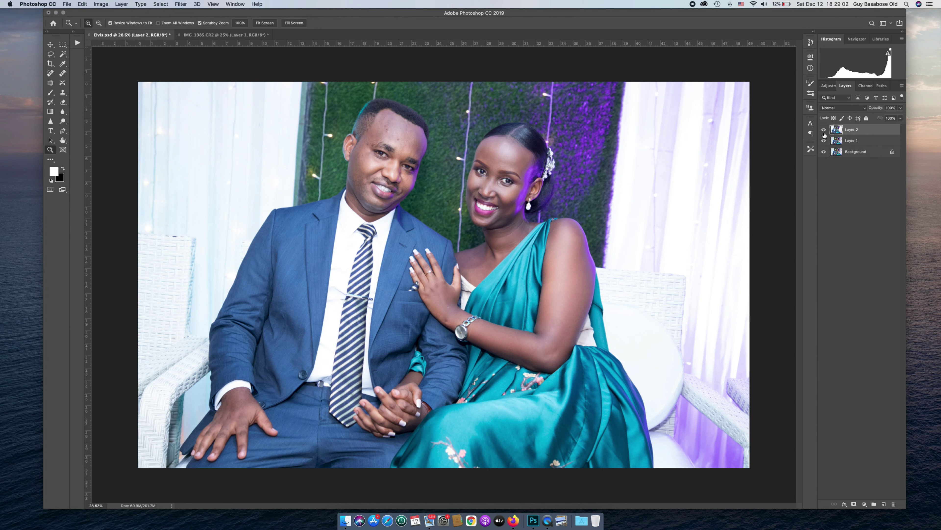
left_click(824, 130)
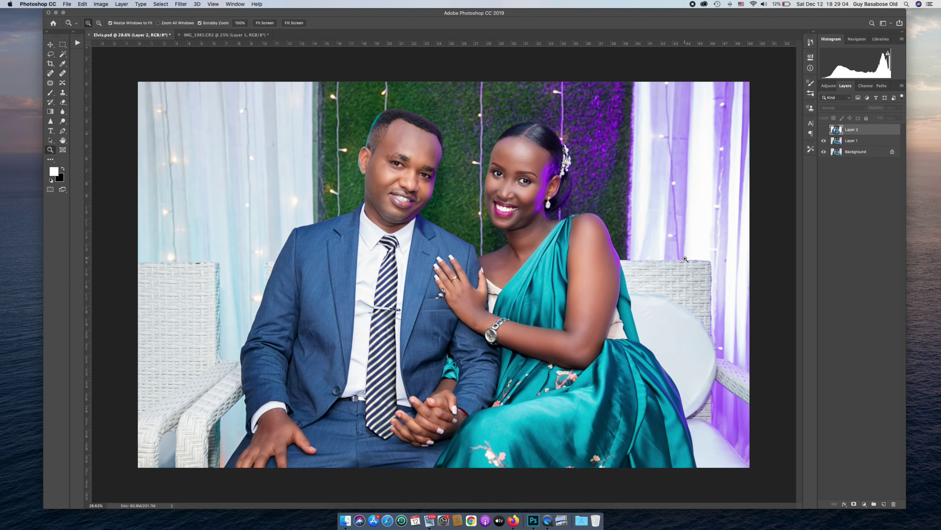
left_click(474, 169)
left_click(824, 130)
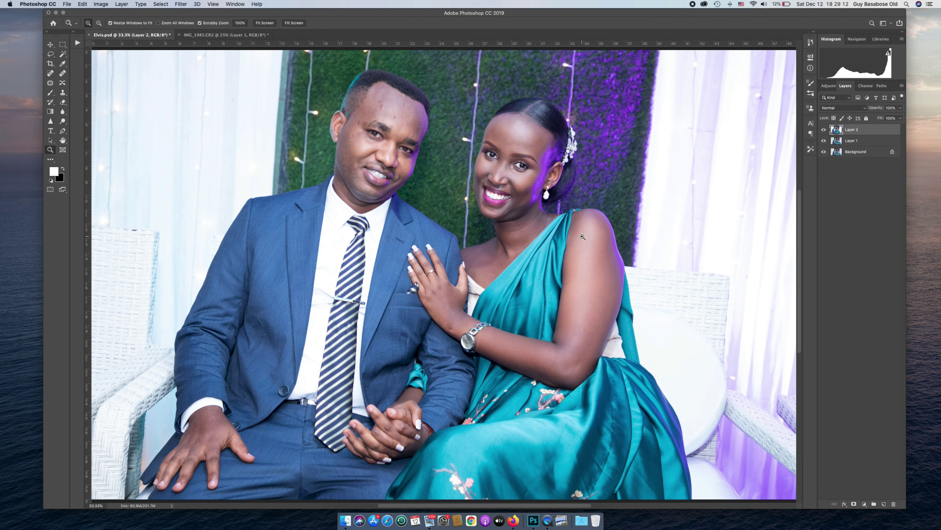
left_click_drag(561, 234, 567, 235)
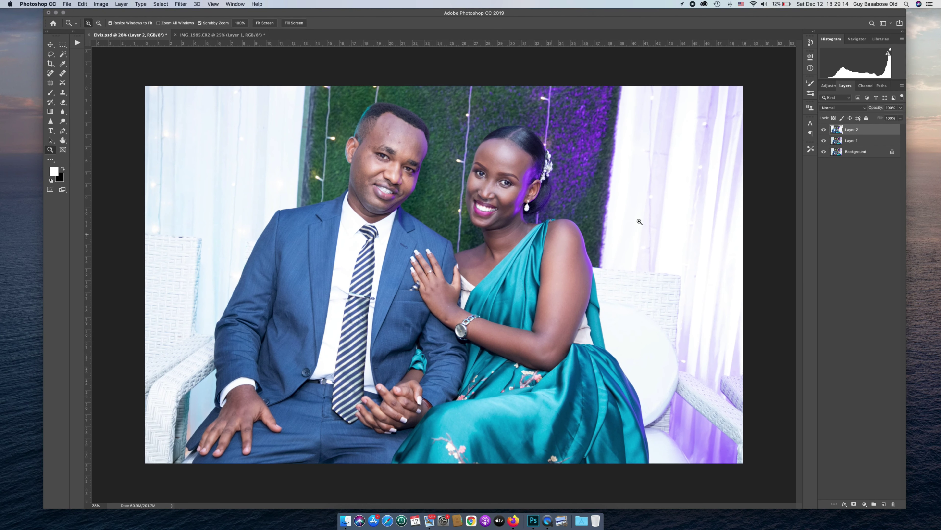
left_click(824, 130)
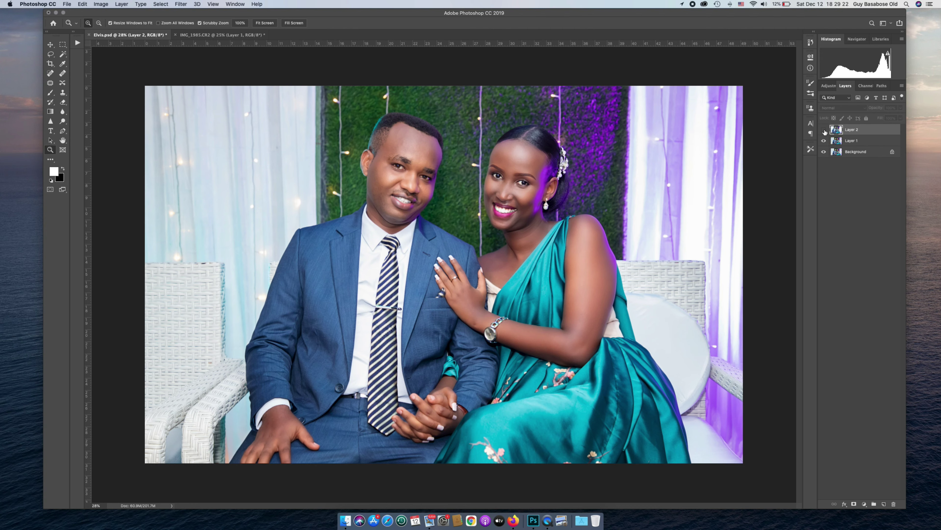
Step: Examine the retouched faces, clothing and hands up close, and check the whole portrait against the unedited photo once more
left_click_drag(414, 118, 415, 118)
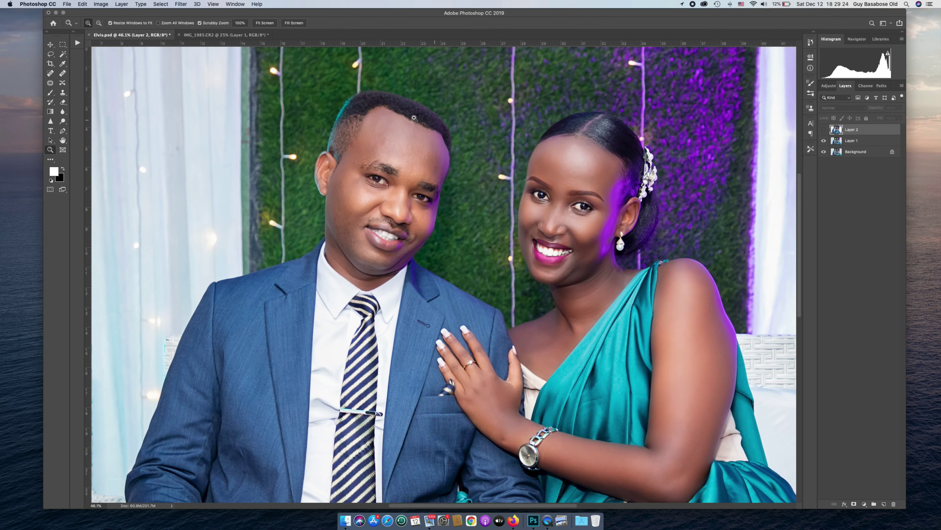
scroll(564, 196, "down", 5)
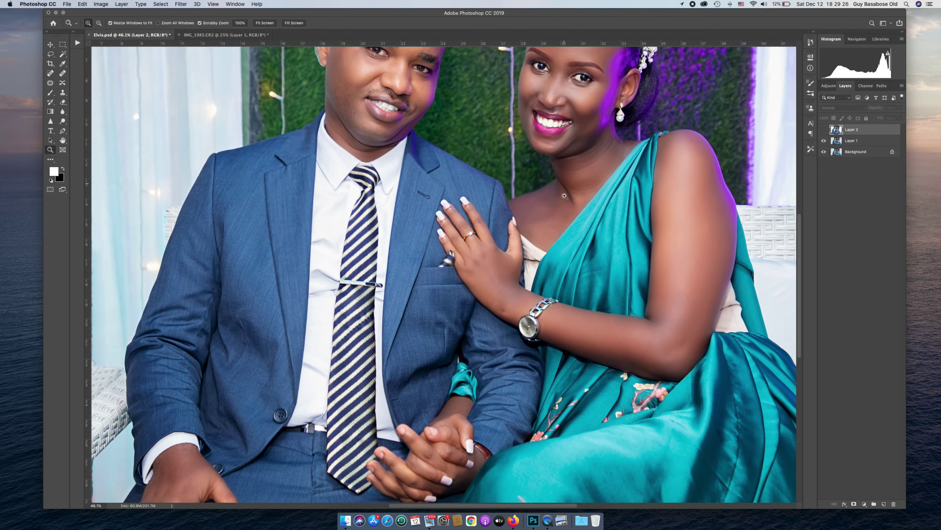
scroll(564, 196, "down", 3)
scroll(564, 196, "down", 5)
left_click_drag(553, 234, 566, 234)
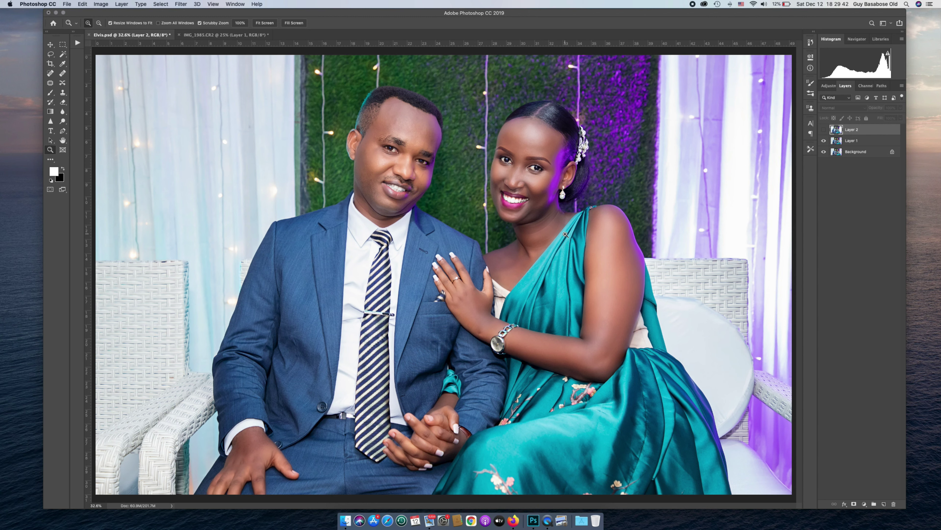
left_click(824, 130)
left_click(823, 130)
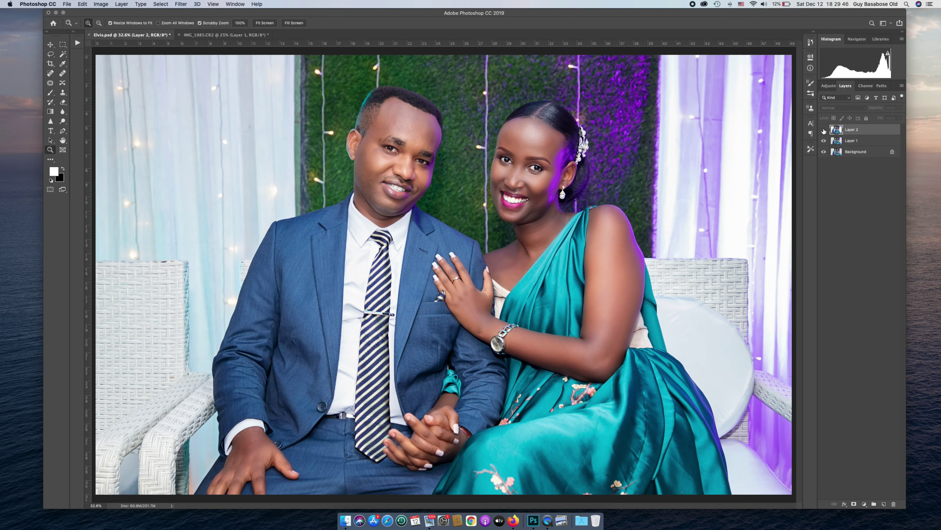